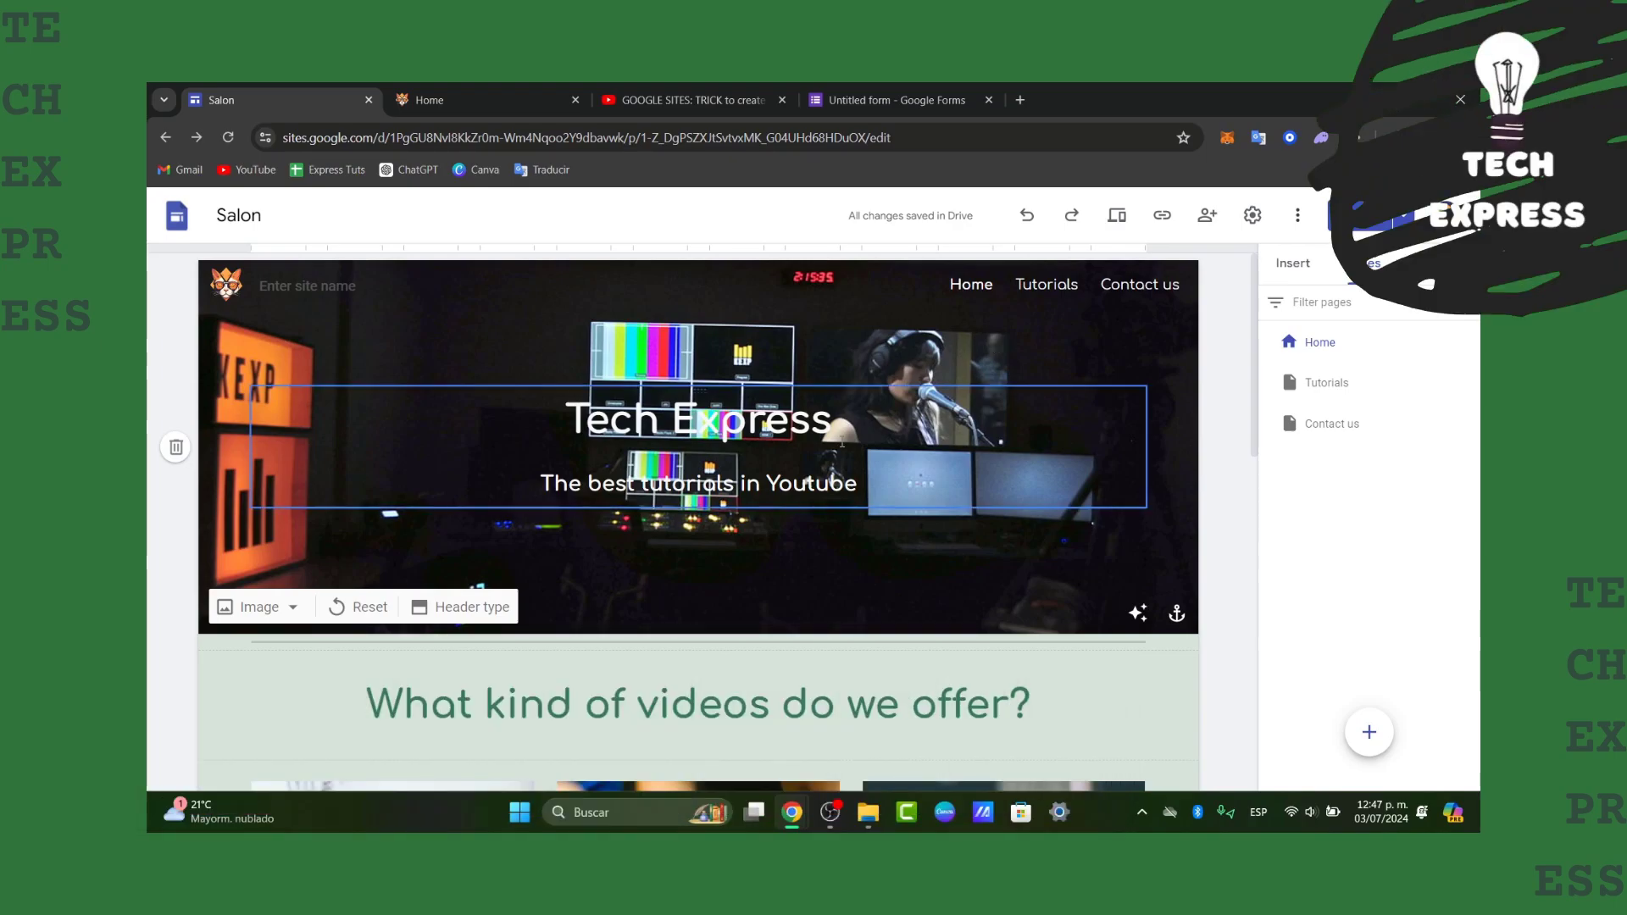
- Browse the Sites templates and reopen the Salon site, then create a blank form in Google Forms
scroll(782, 551, down, 2)
scroll(782, 550, down, 8)
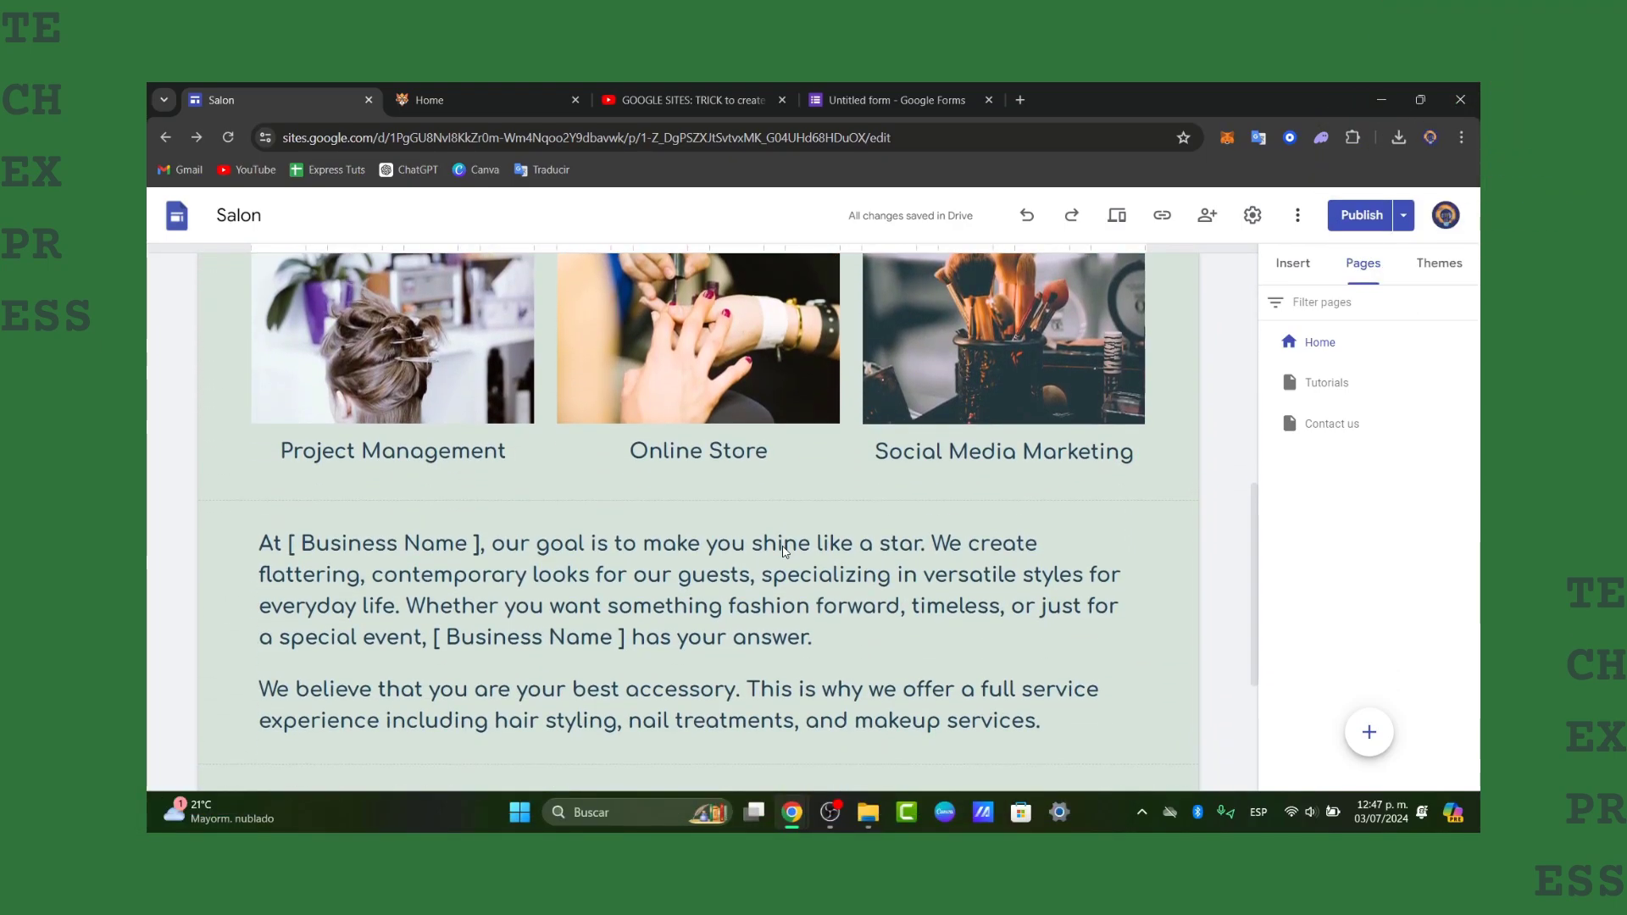
scroll(784, 547, up, 1)
scroll(784, 547, down, 1)
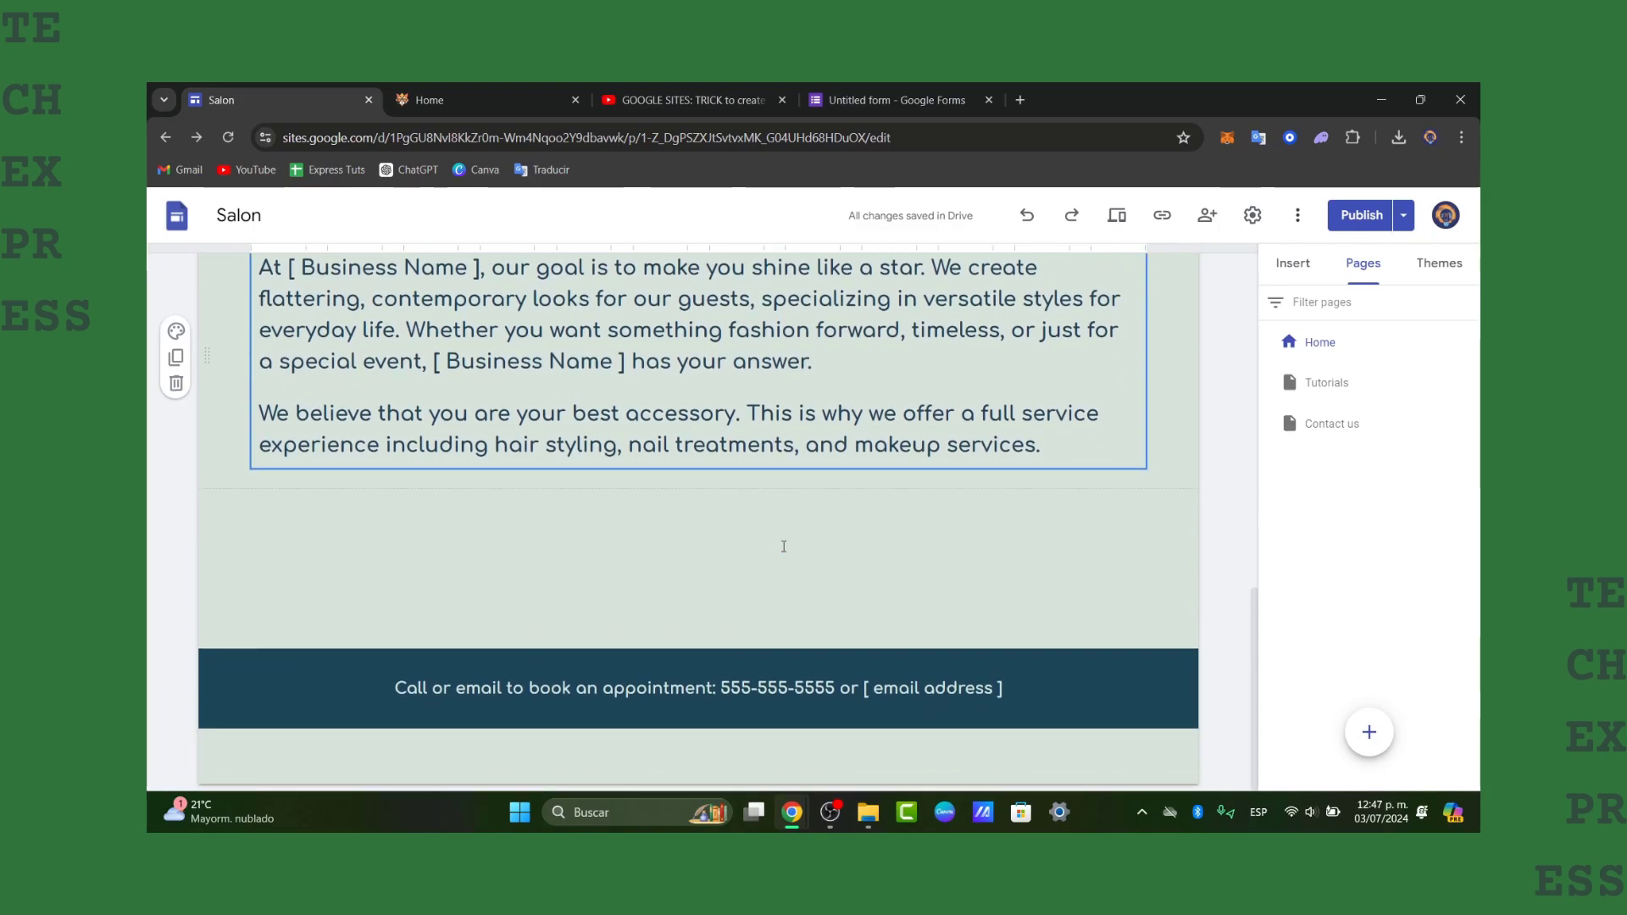
scroll(783, 549, up, 10)
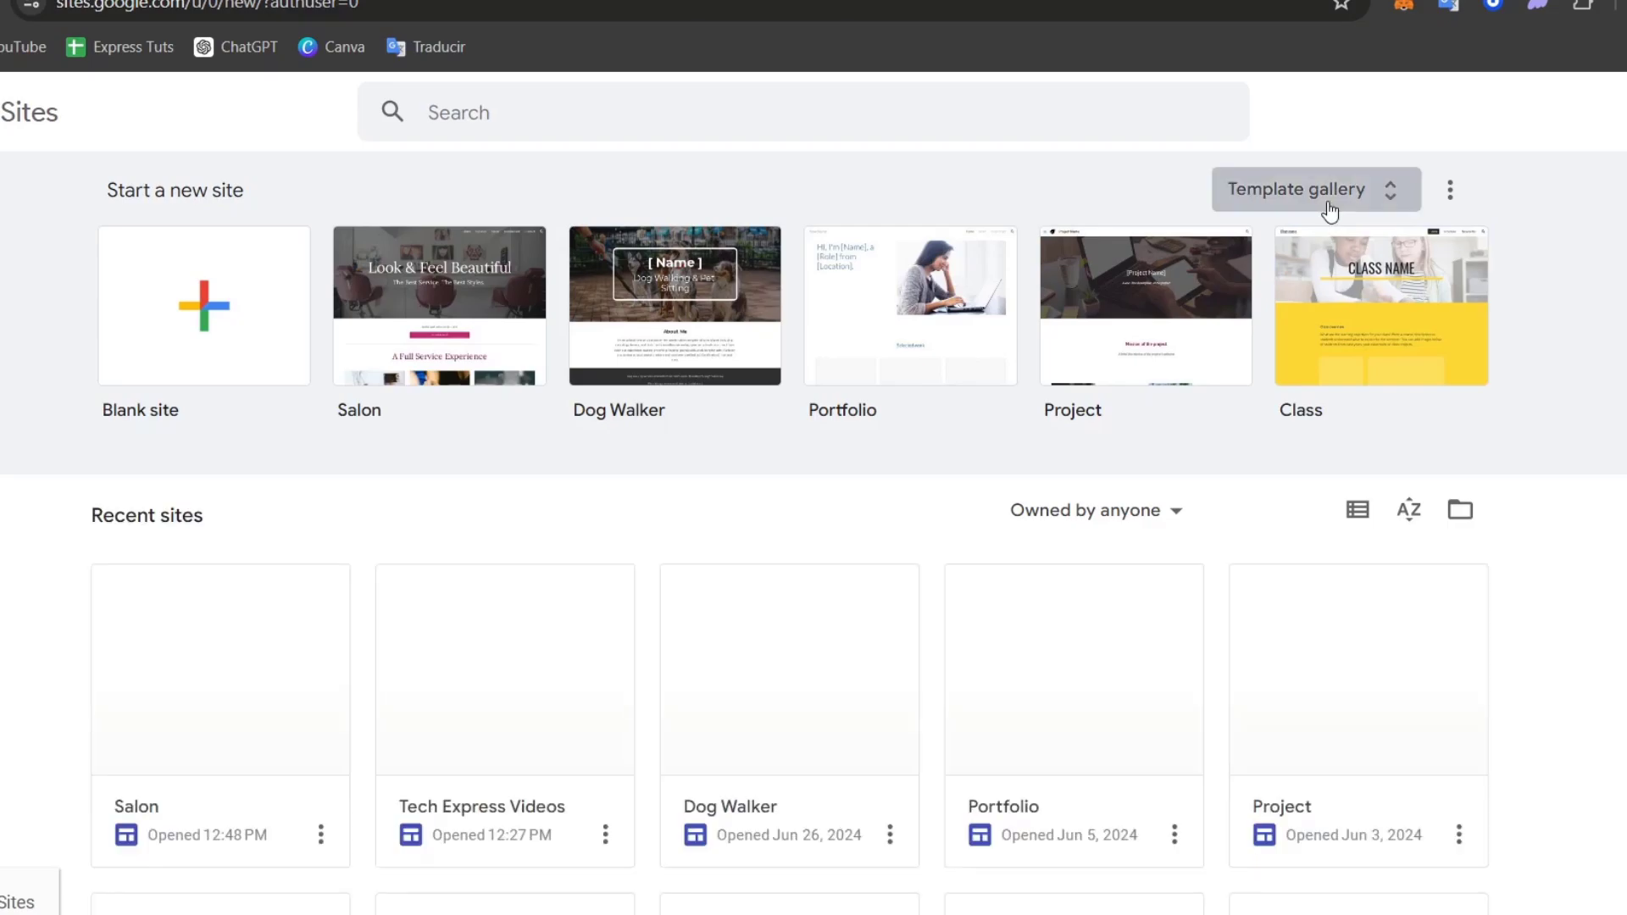
click(1330, 208)
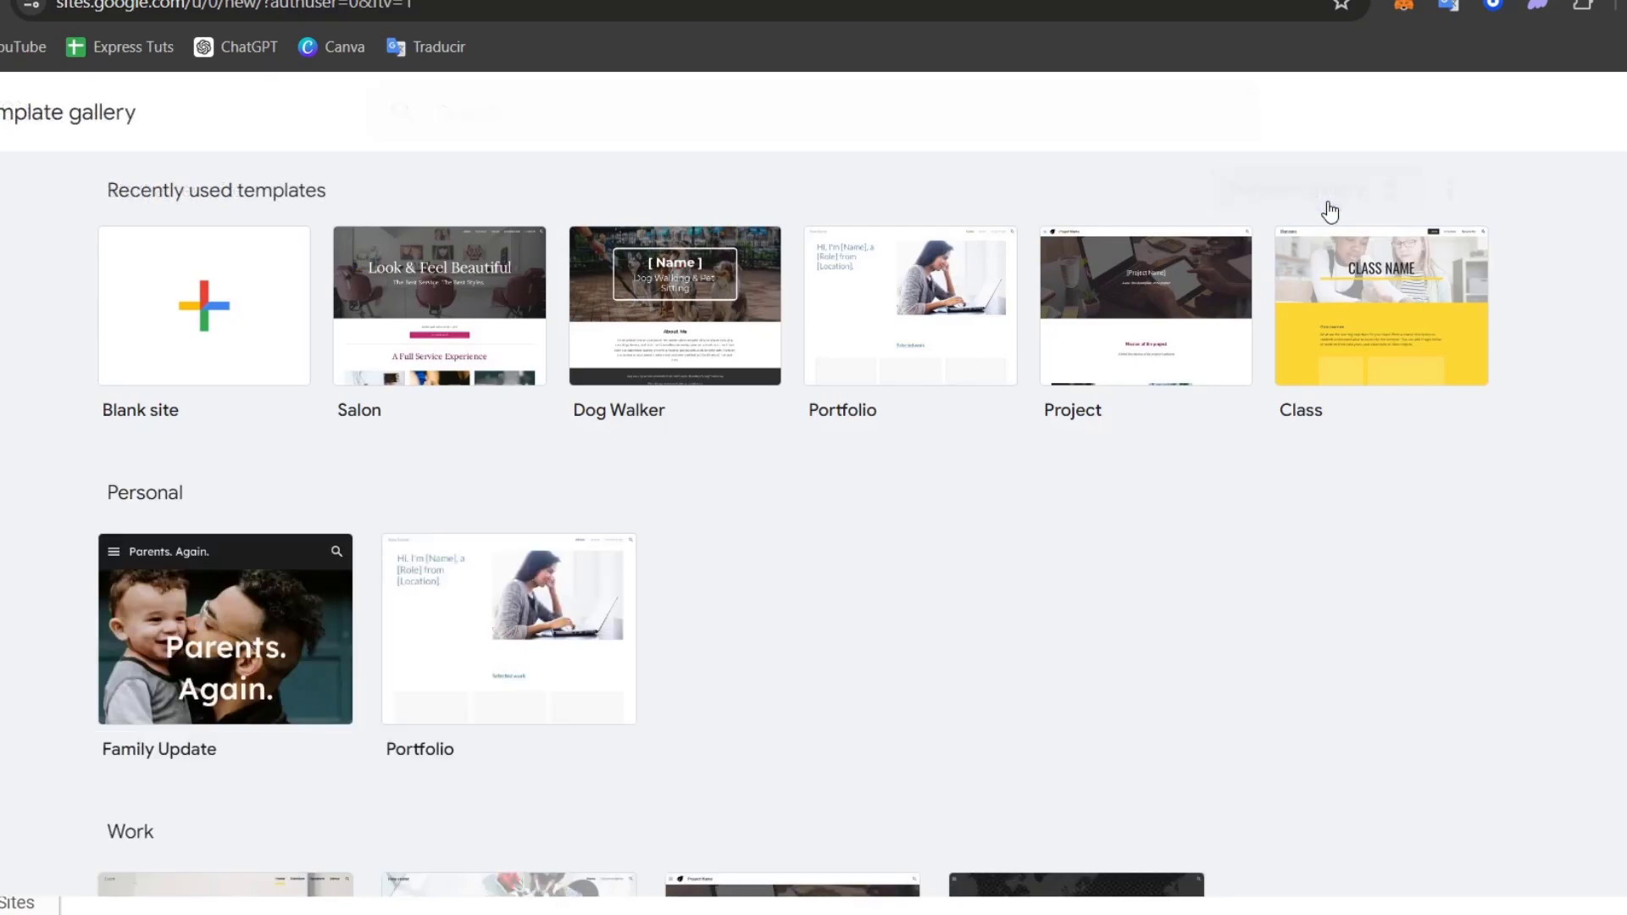
scroll(1365, 610, down, 12)
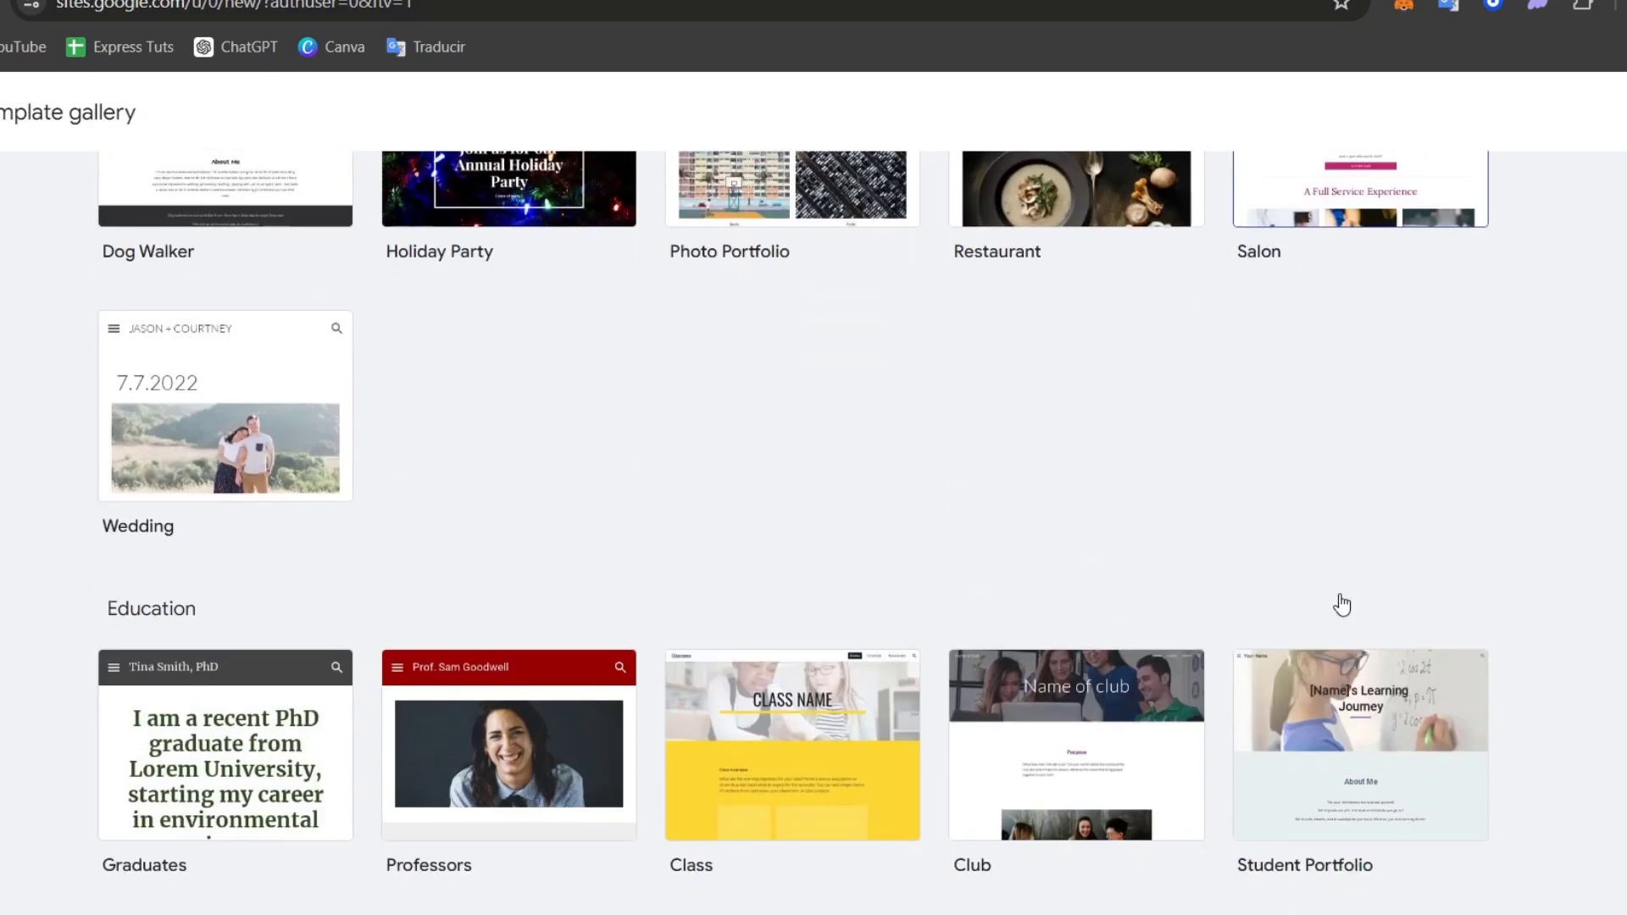
scroll(1341, 605, up, 12)
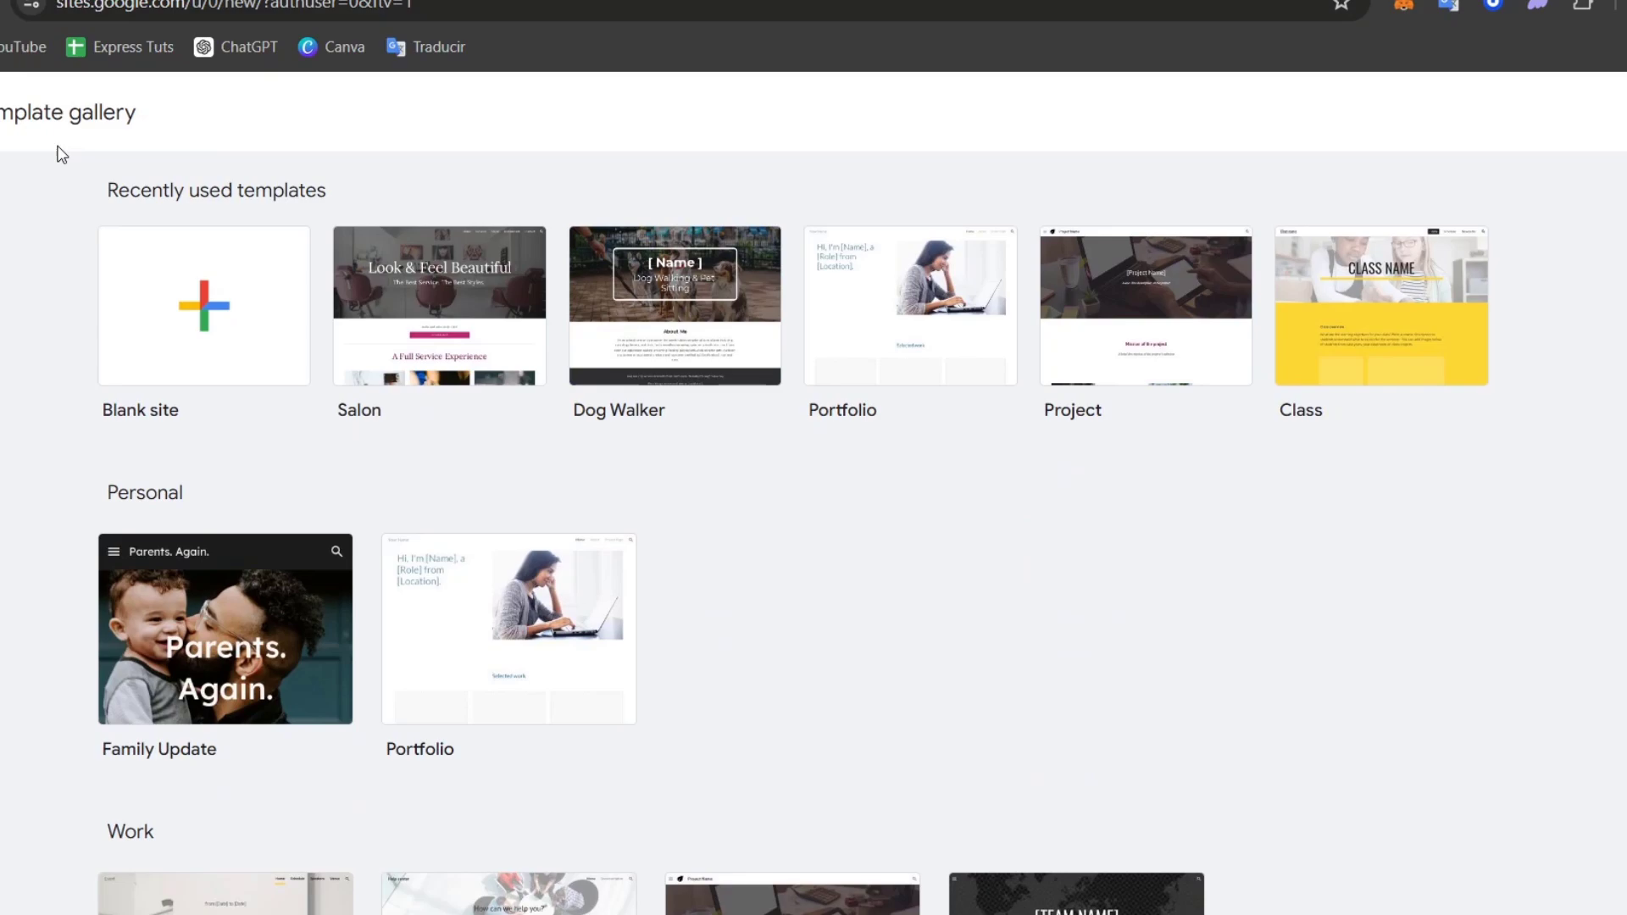
click(3, 112)
scroll(339, 407, down, 3)
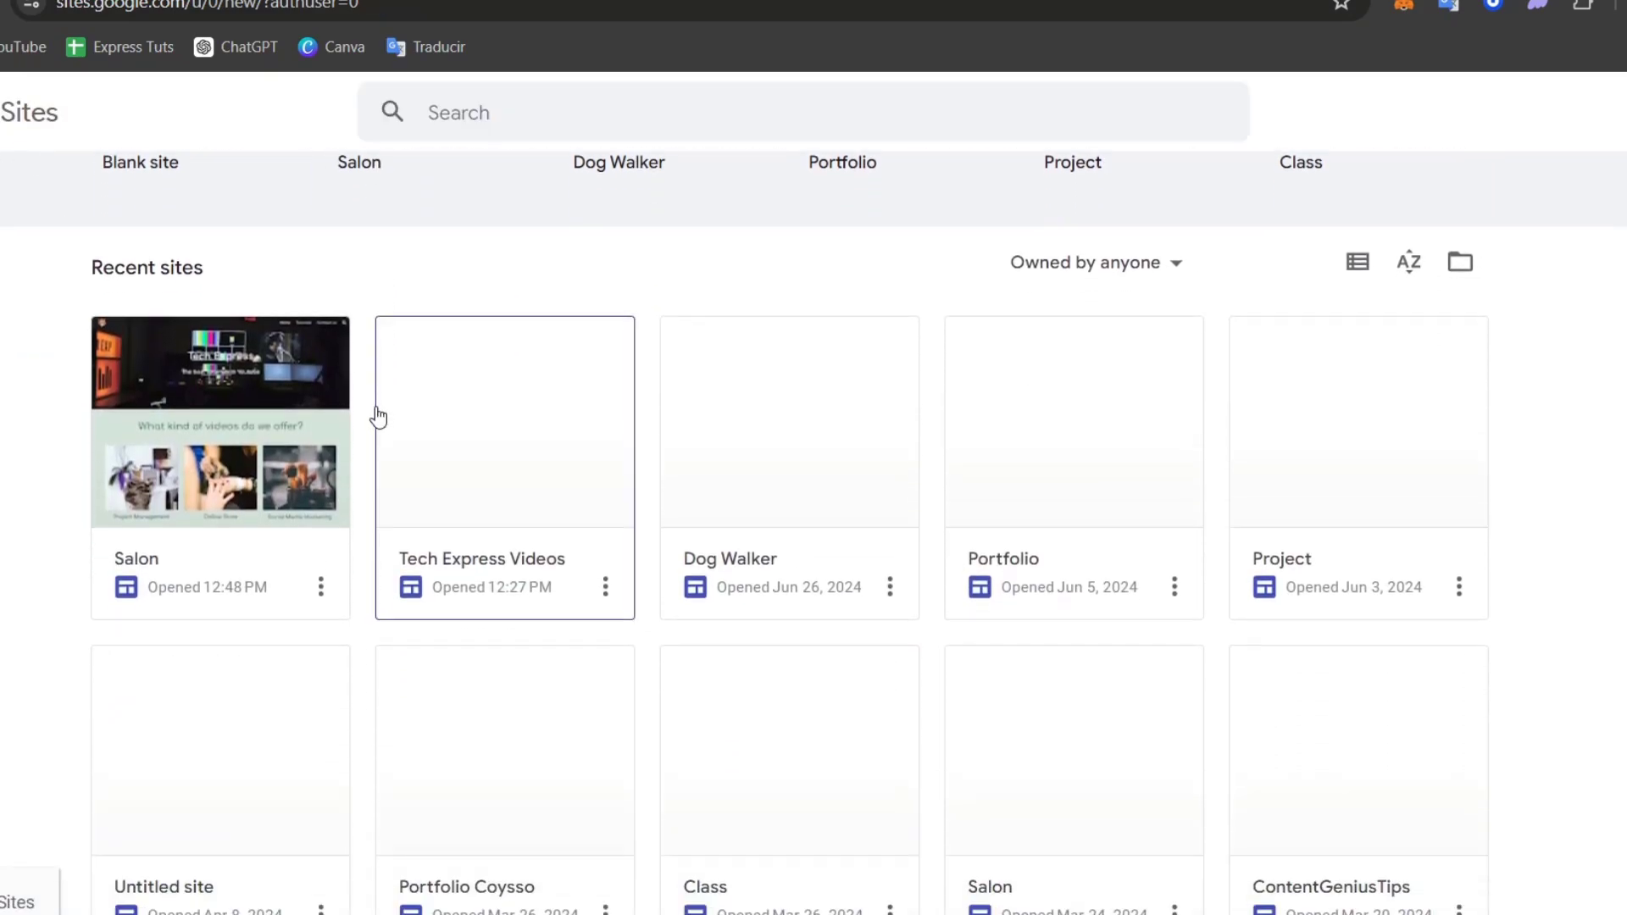
click(211, 439)
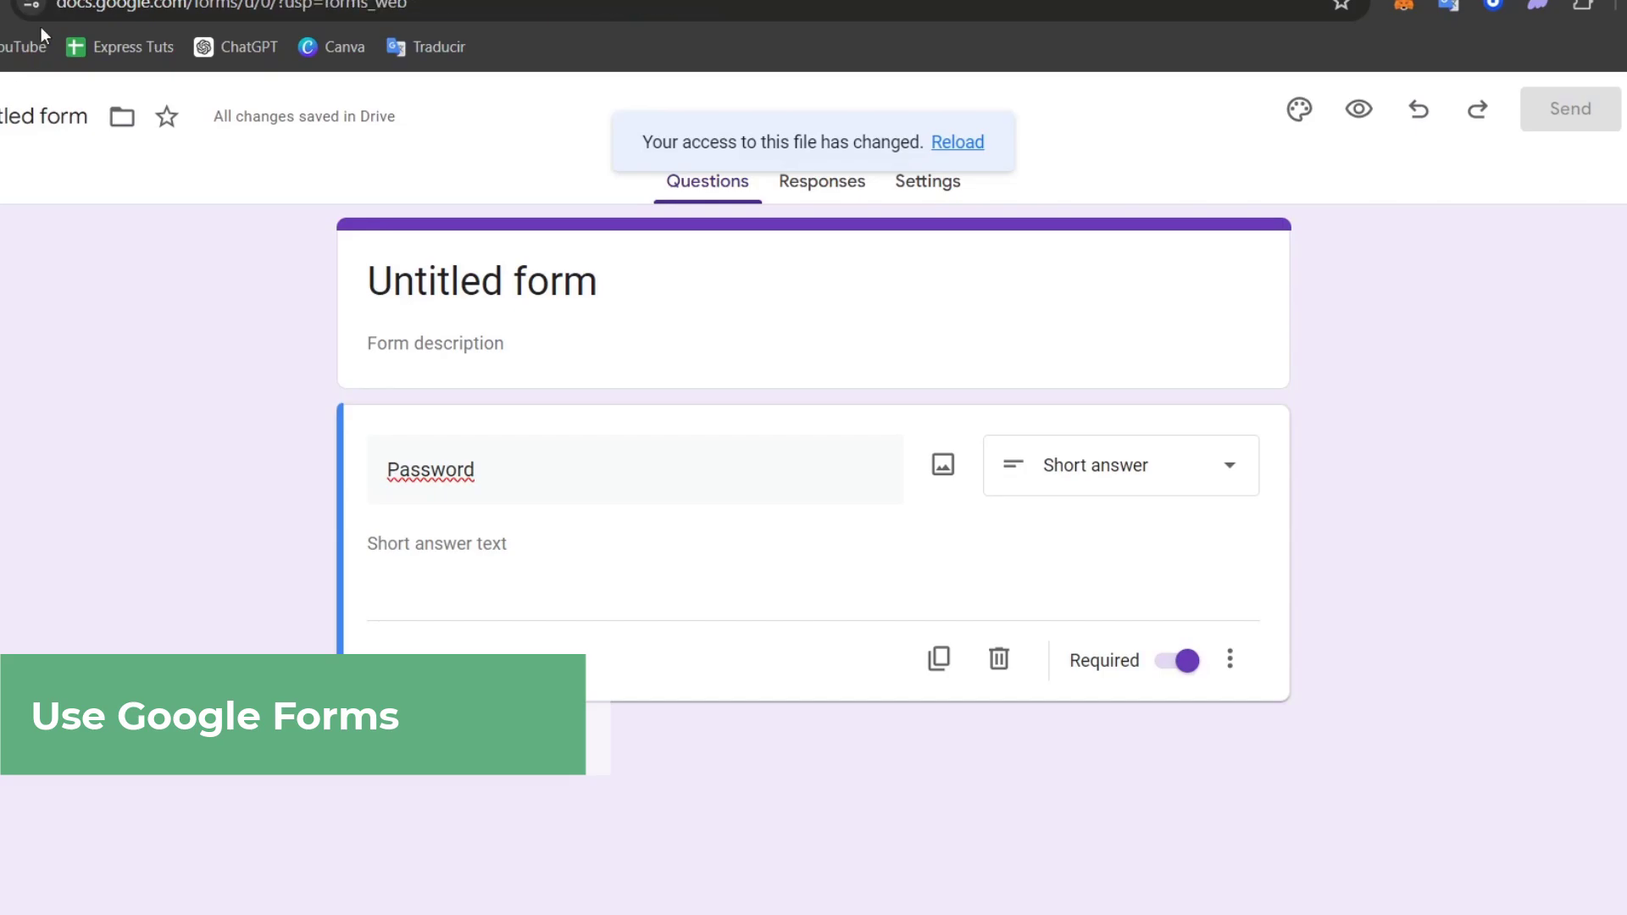
key(alt+Left)
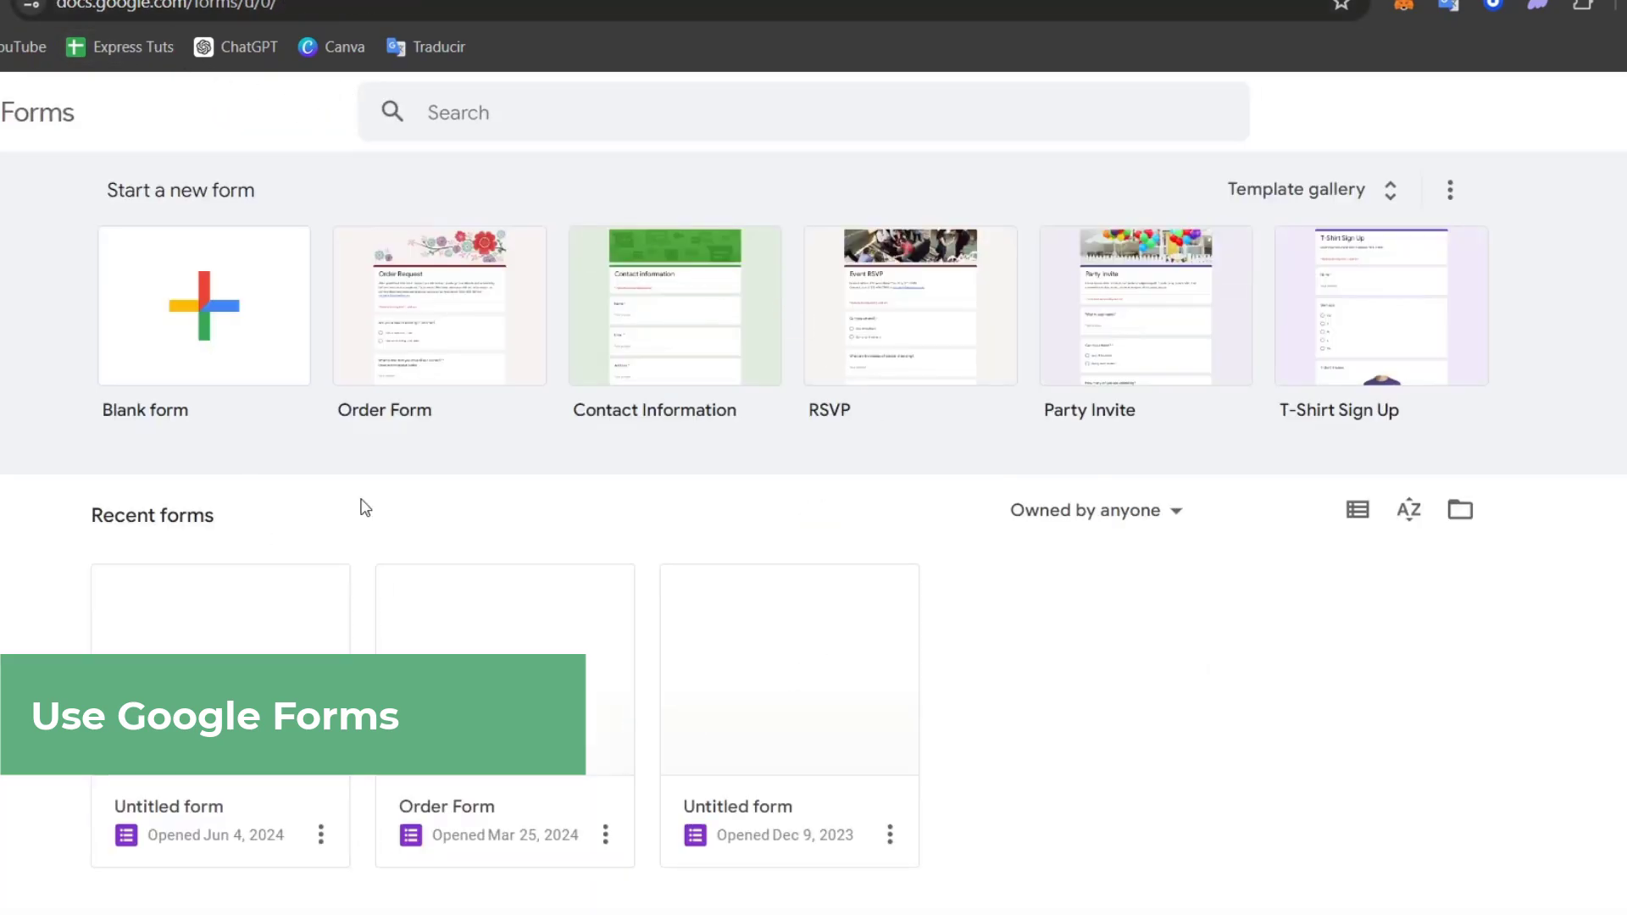
click(270, 305)
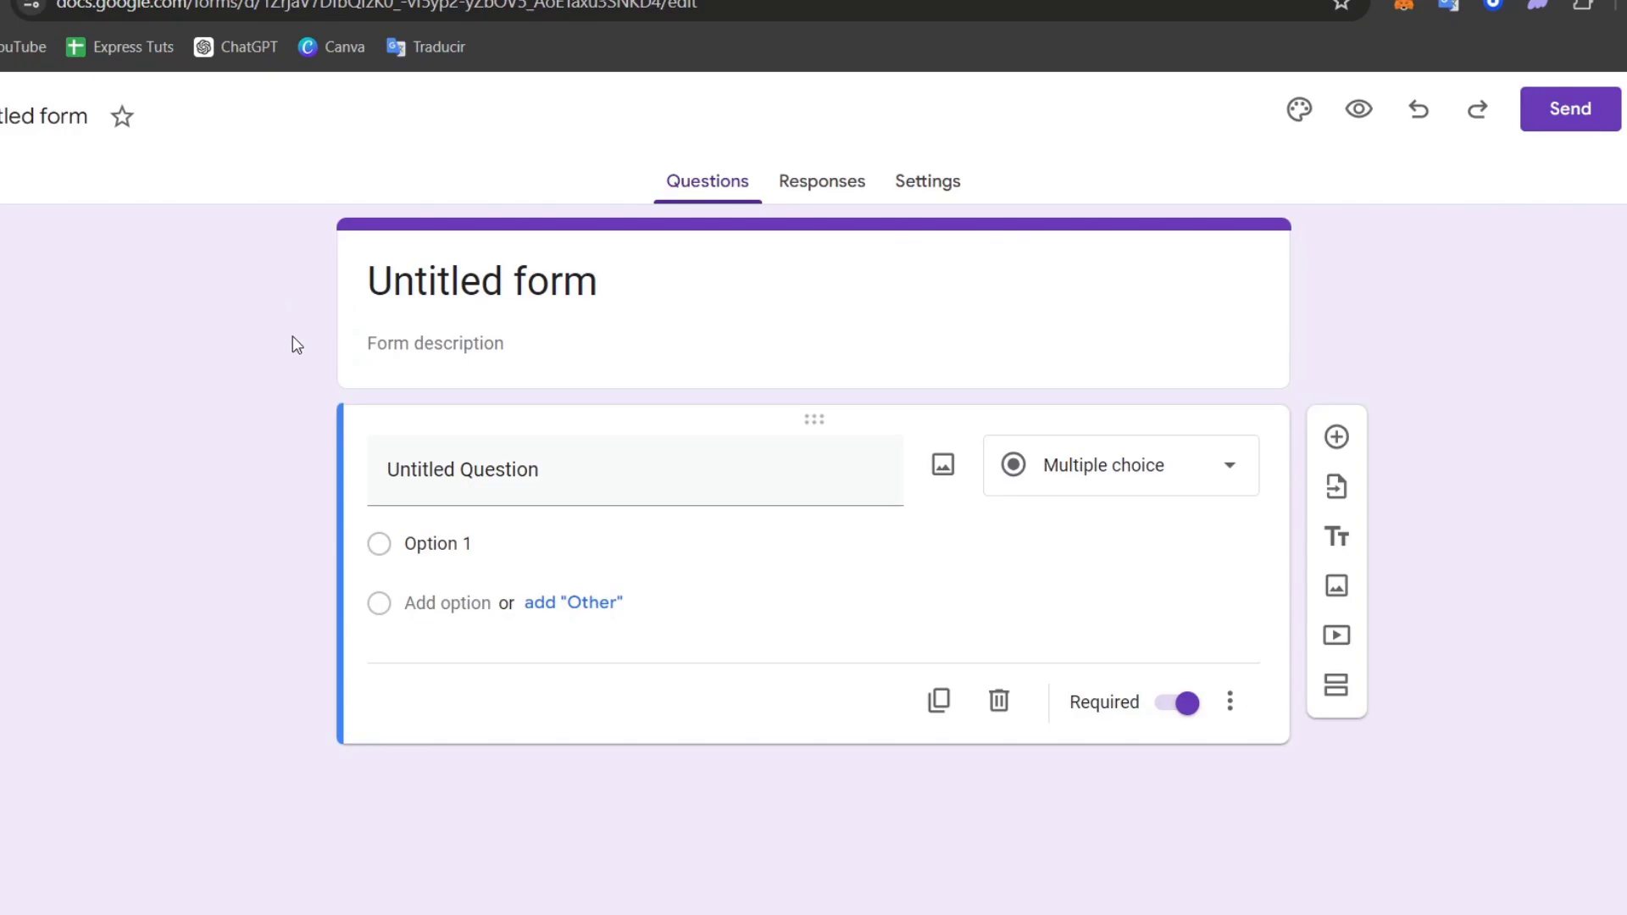
- Title the form 'Access Login' in bold with the description 'Enter the password to access:'
click(521, 273)
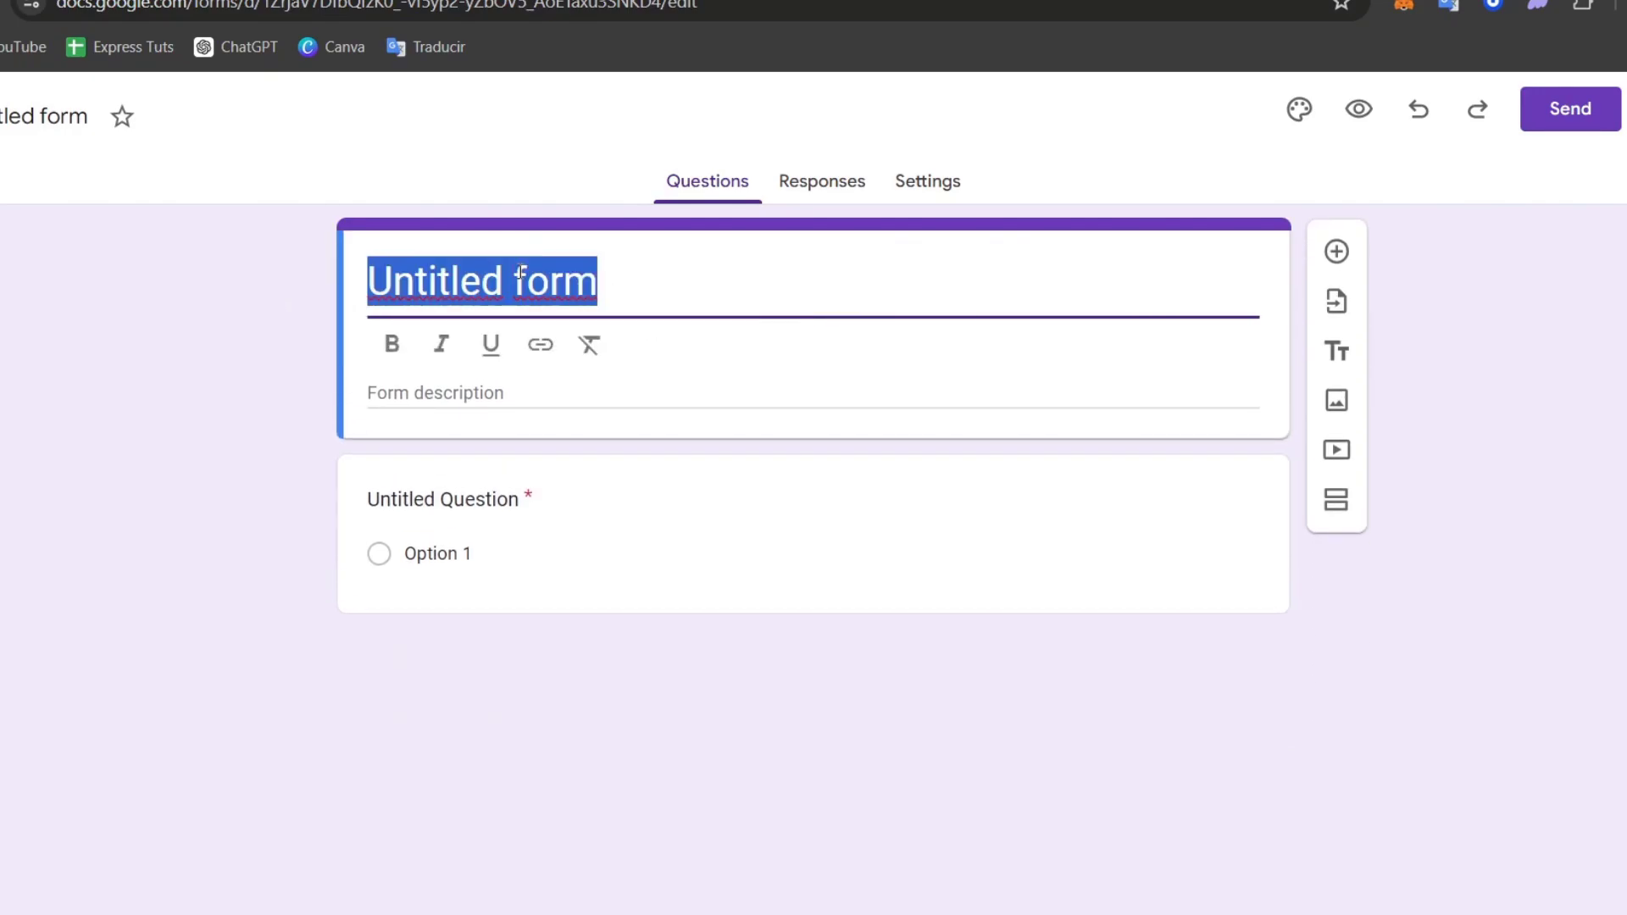
text(C)
key(BackSpace)
text(Ac)
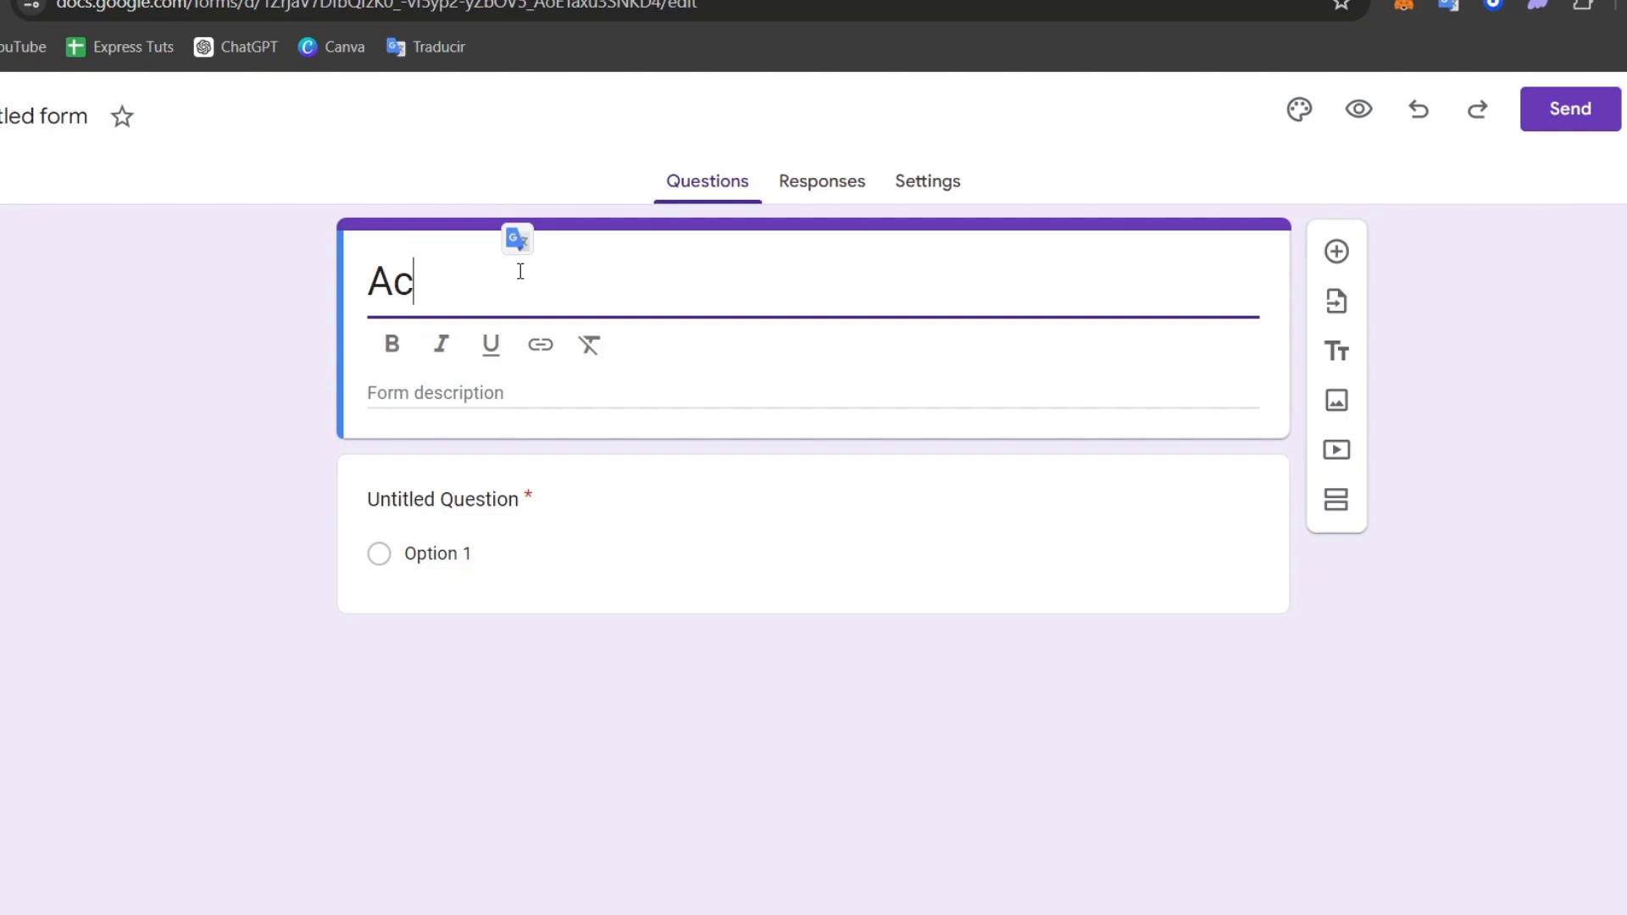
text(cess Login)
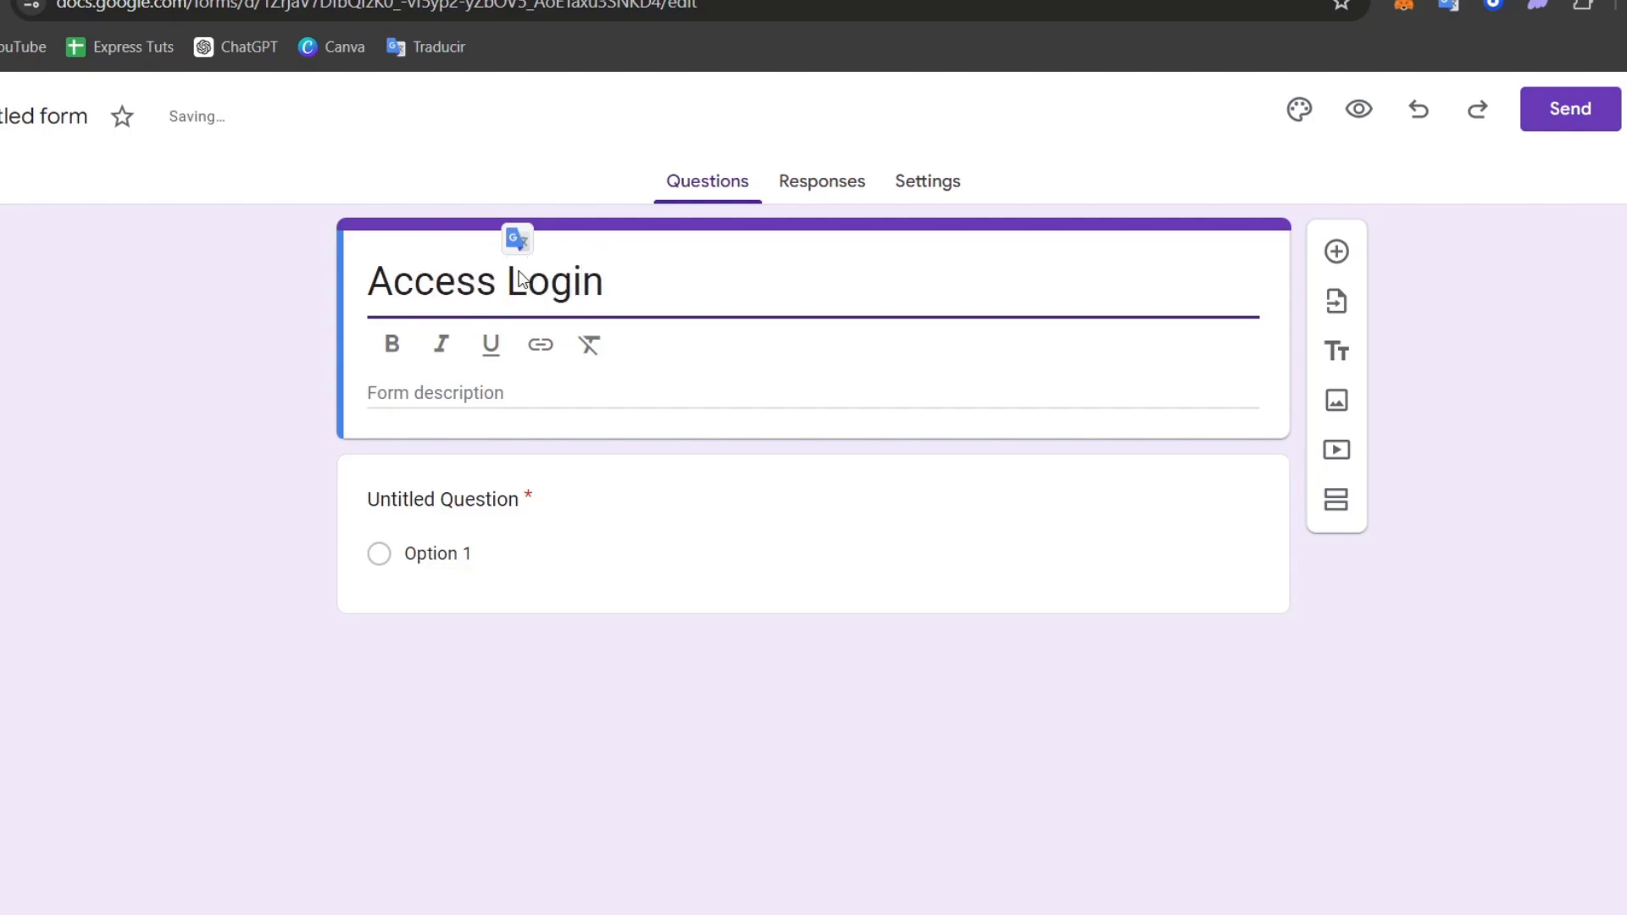
triple_click(520, 272)
click(392, 343)
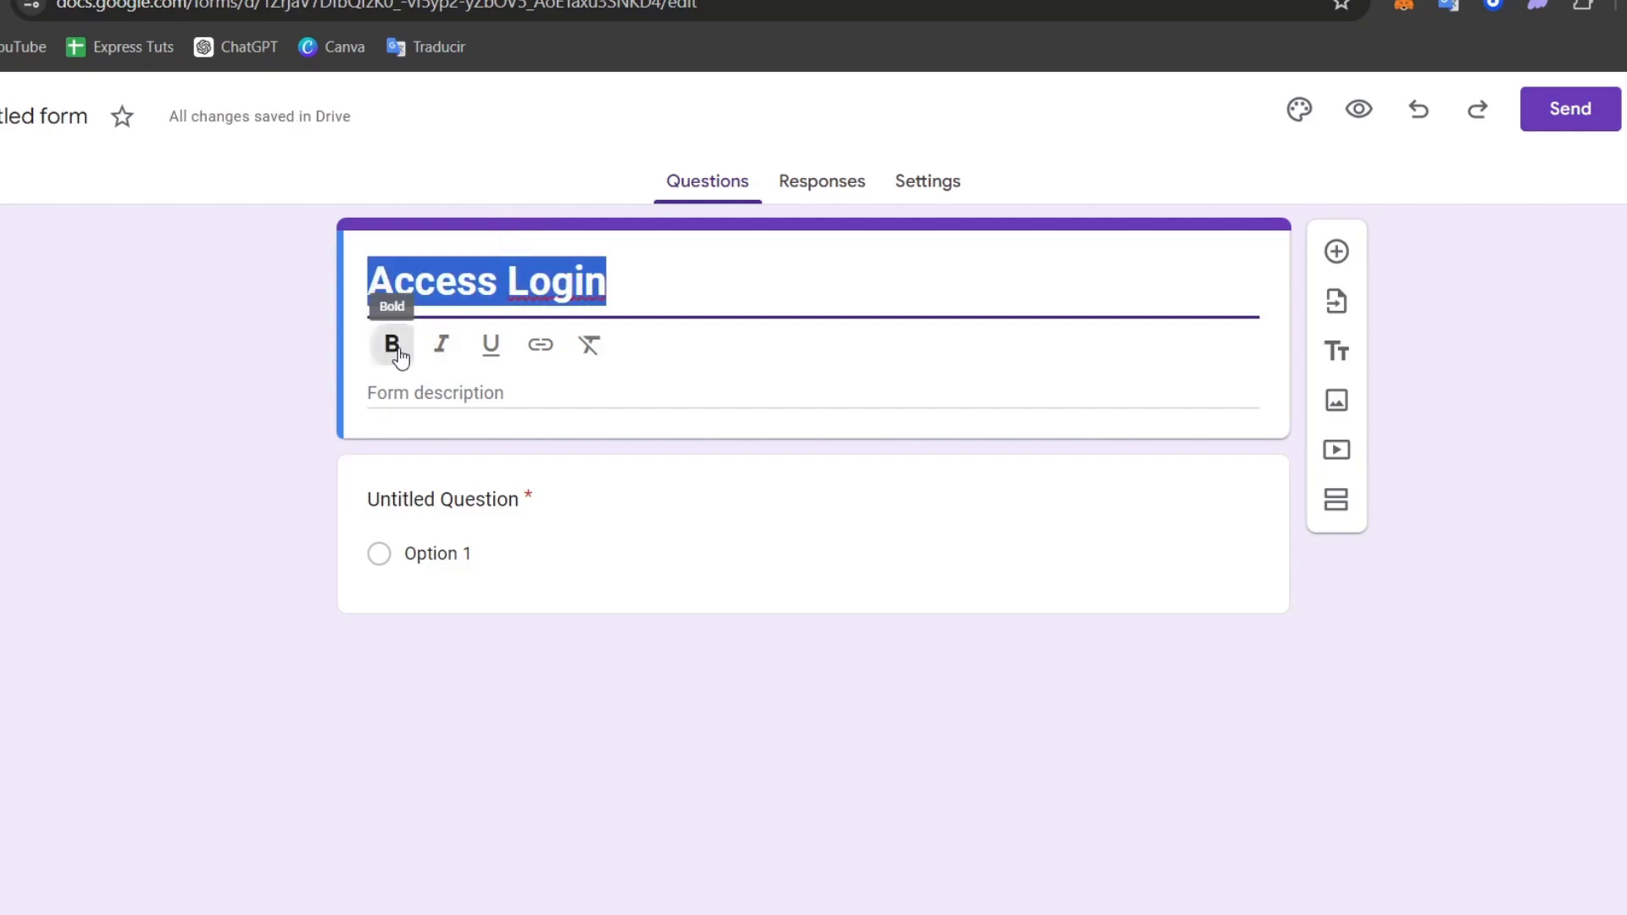
click(542, 394)
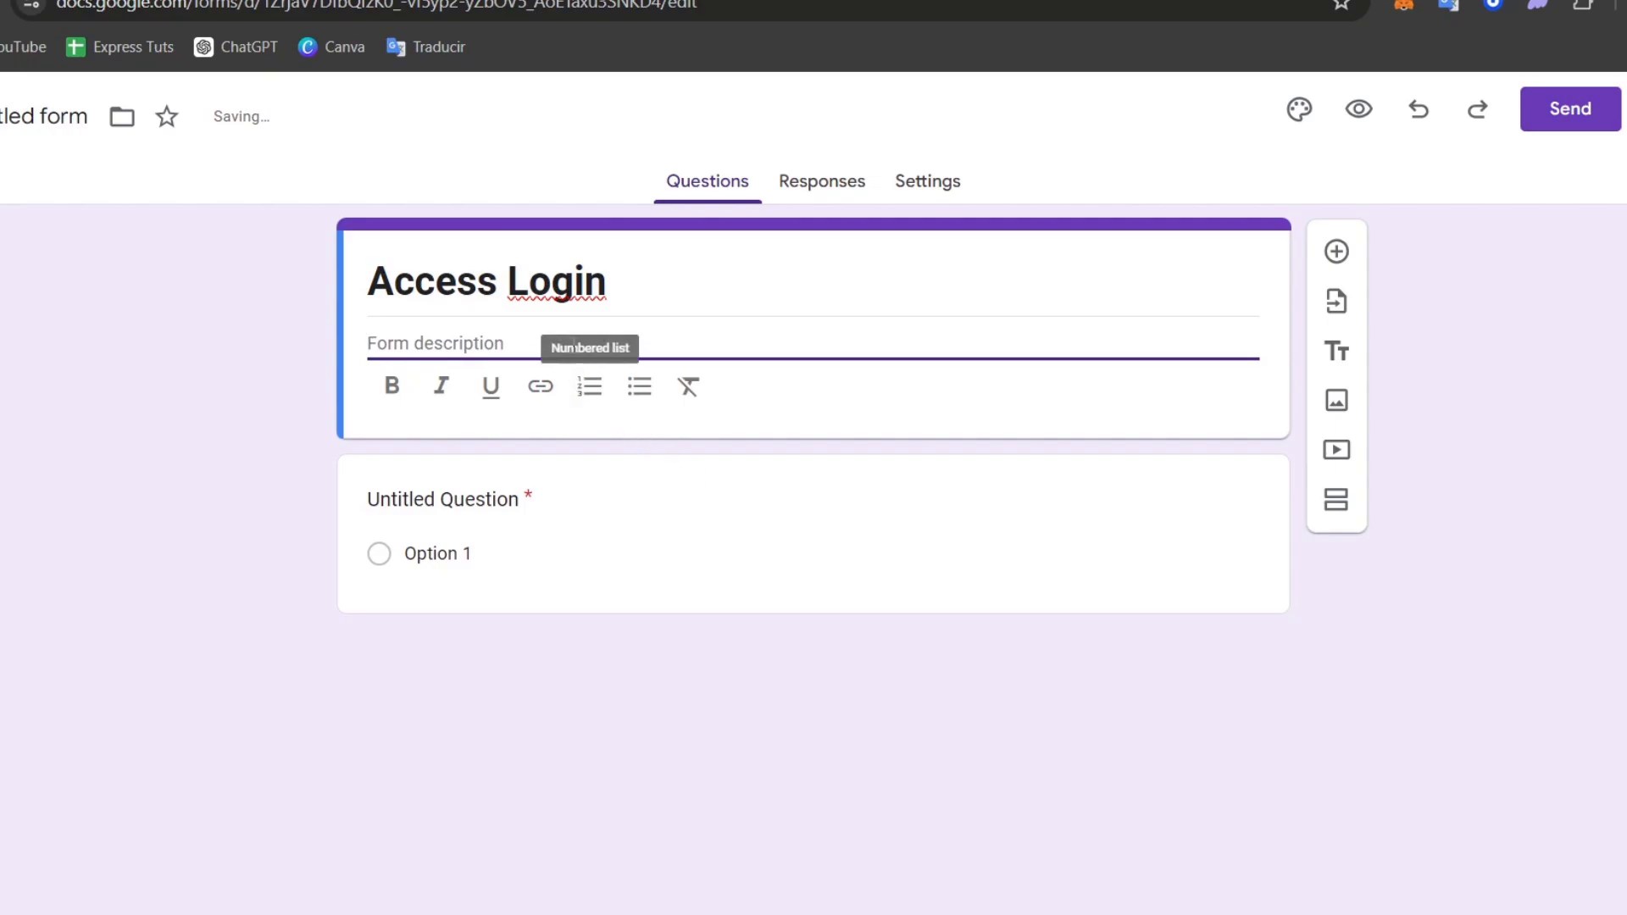
text(Enter t)
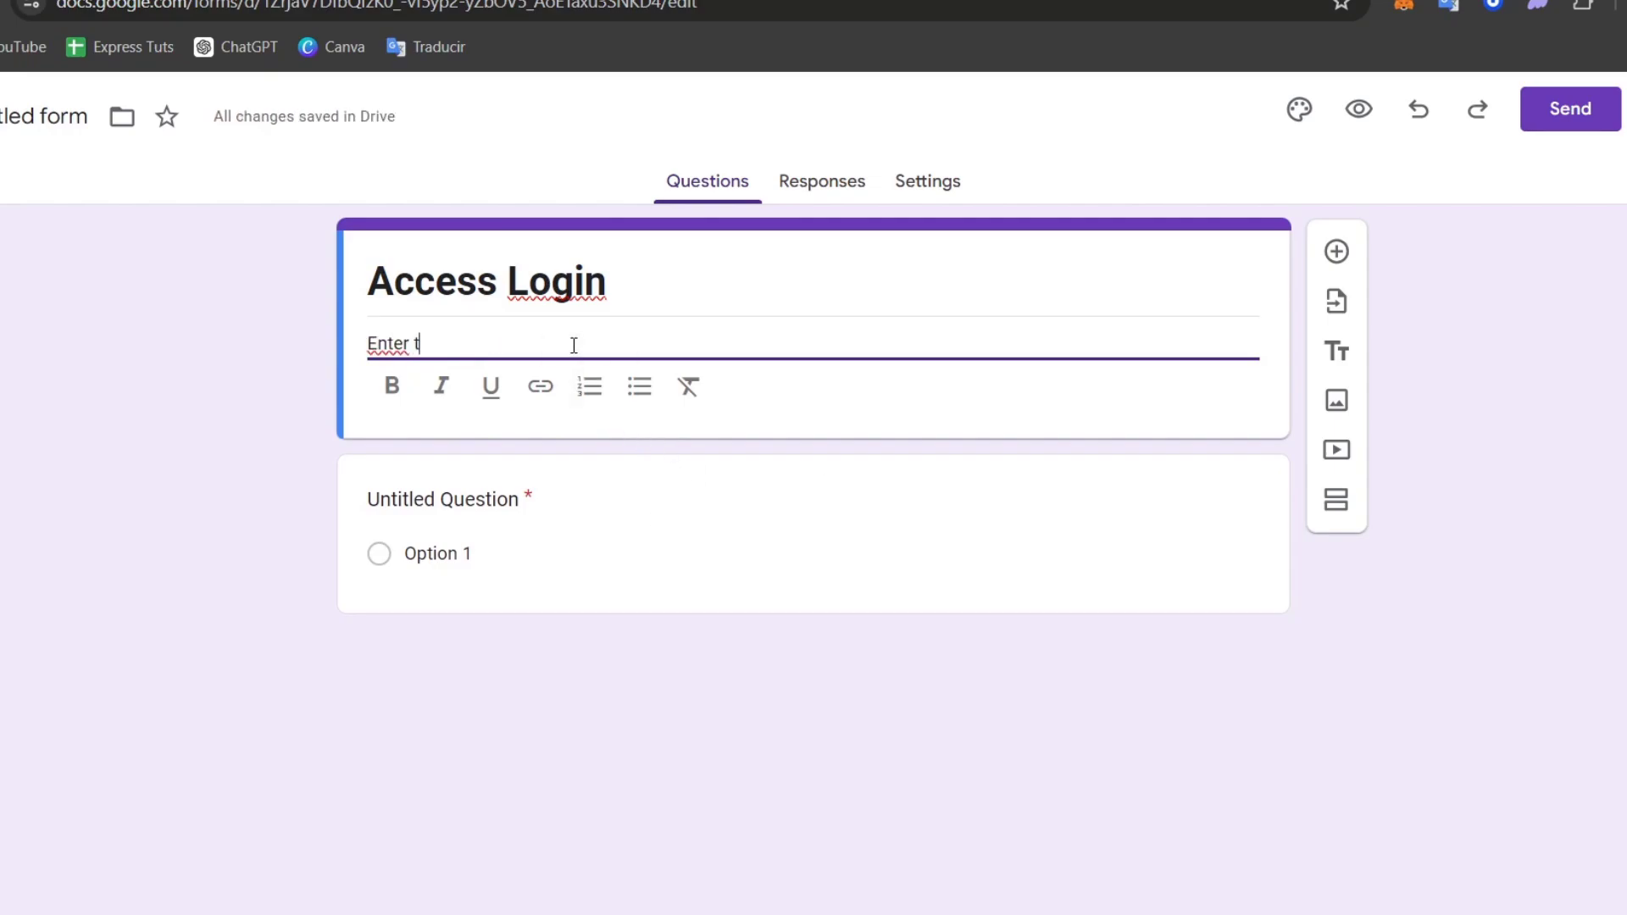
text(he passwo)
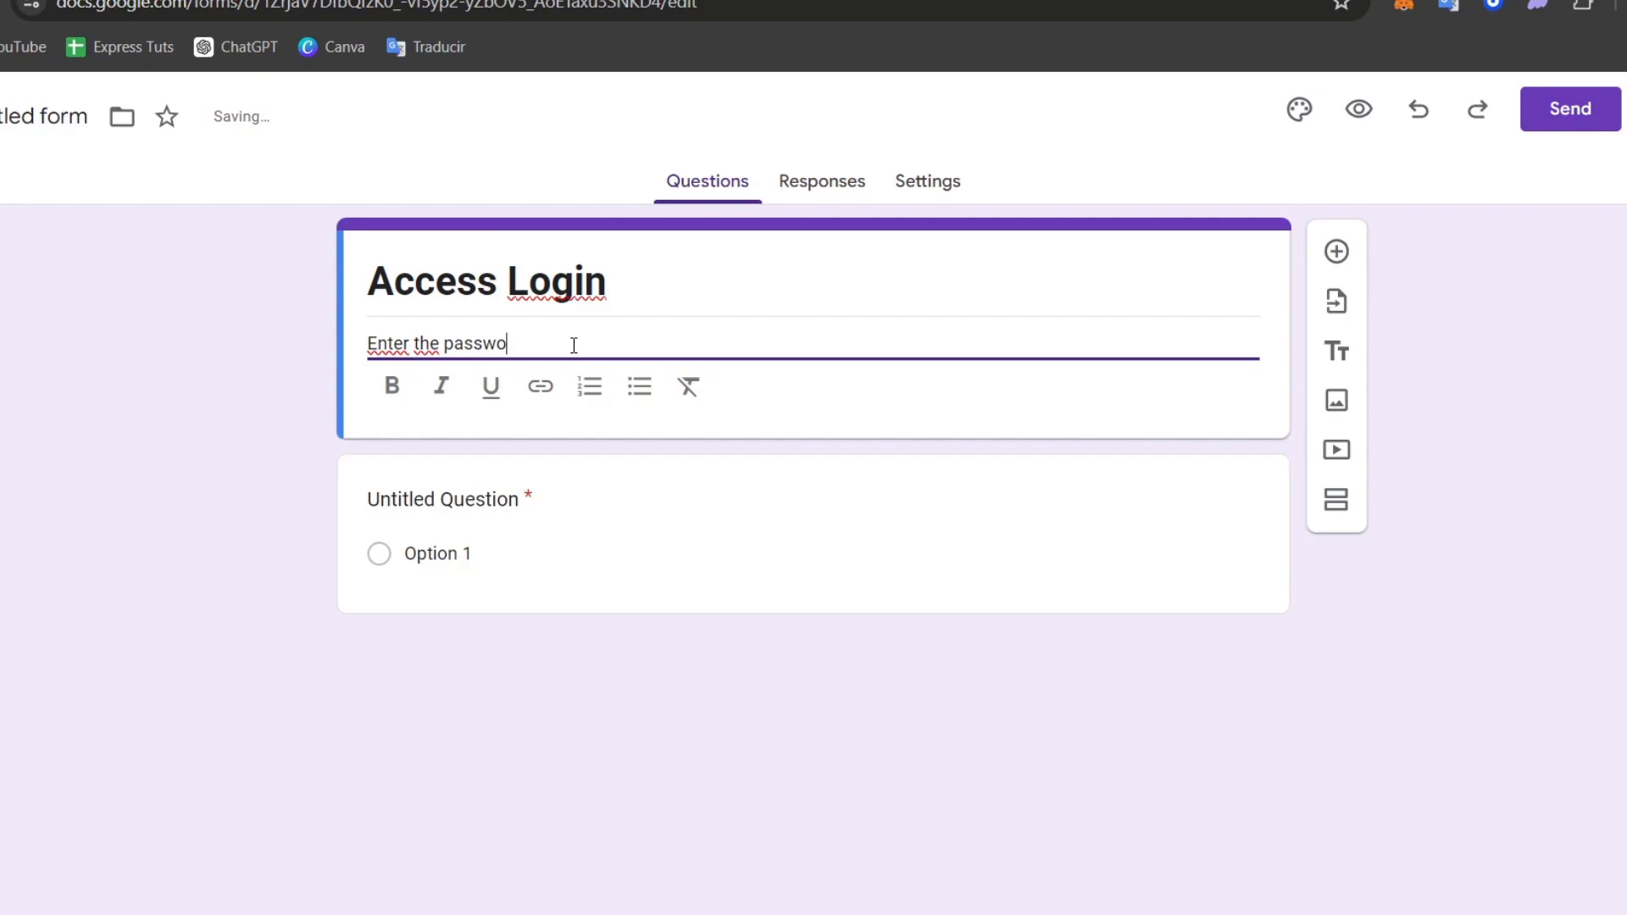
text(rd to access:)
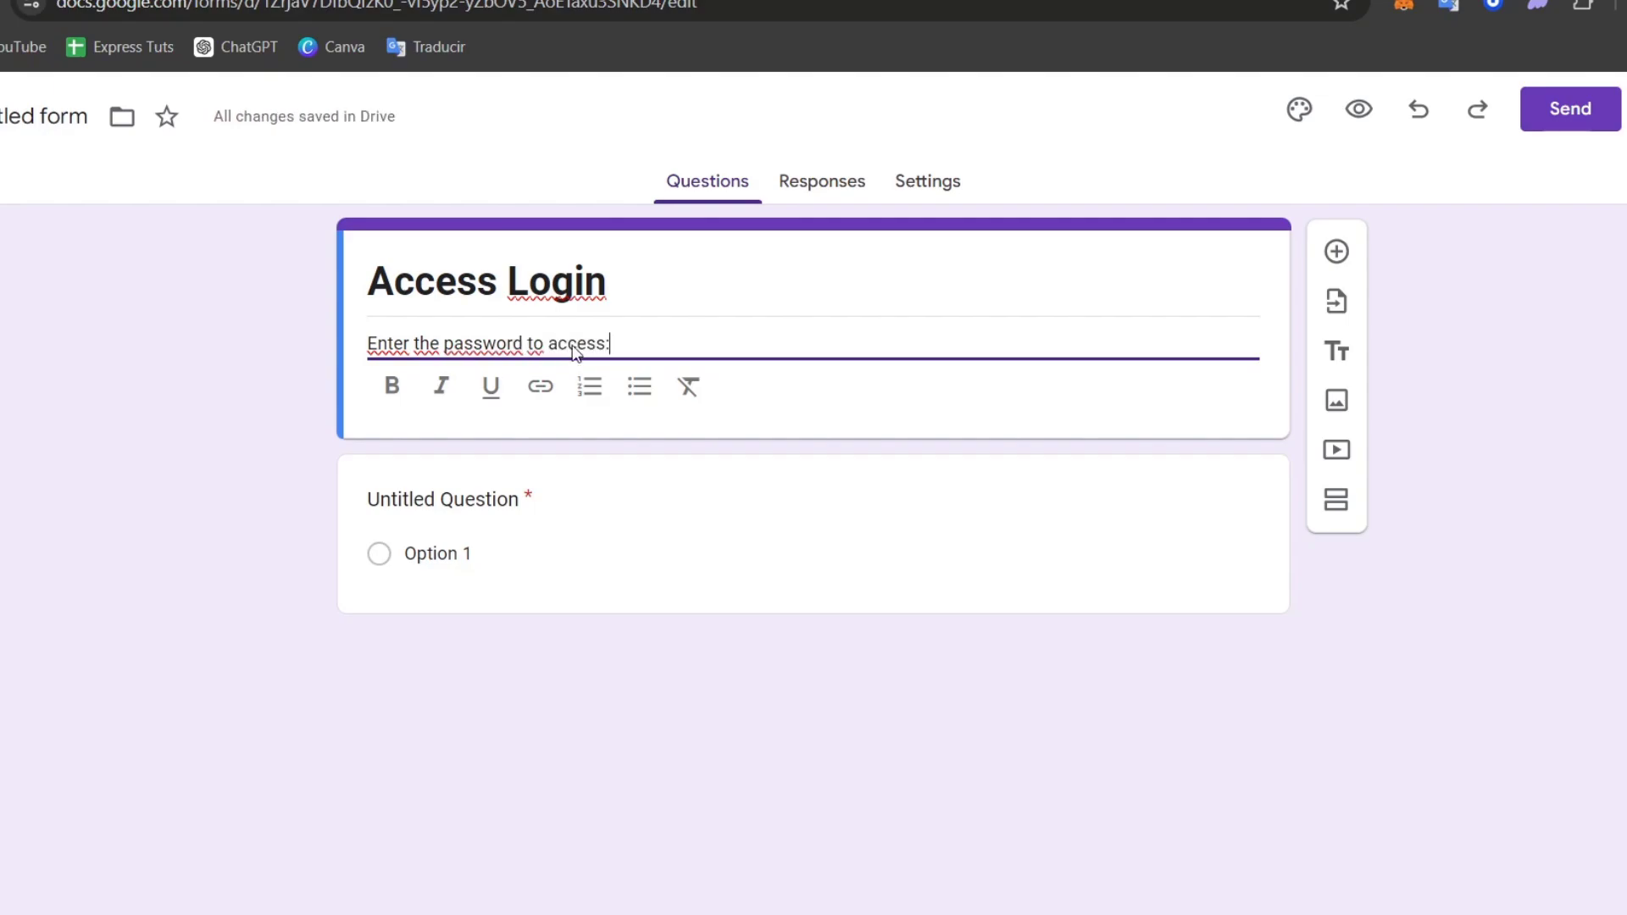
- Rename the question to 'Password:' and make it a Short answer question
click(455, 501)
click(556, 483)
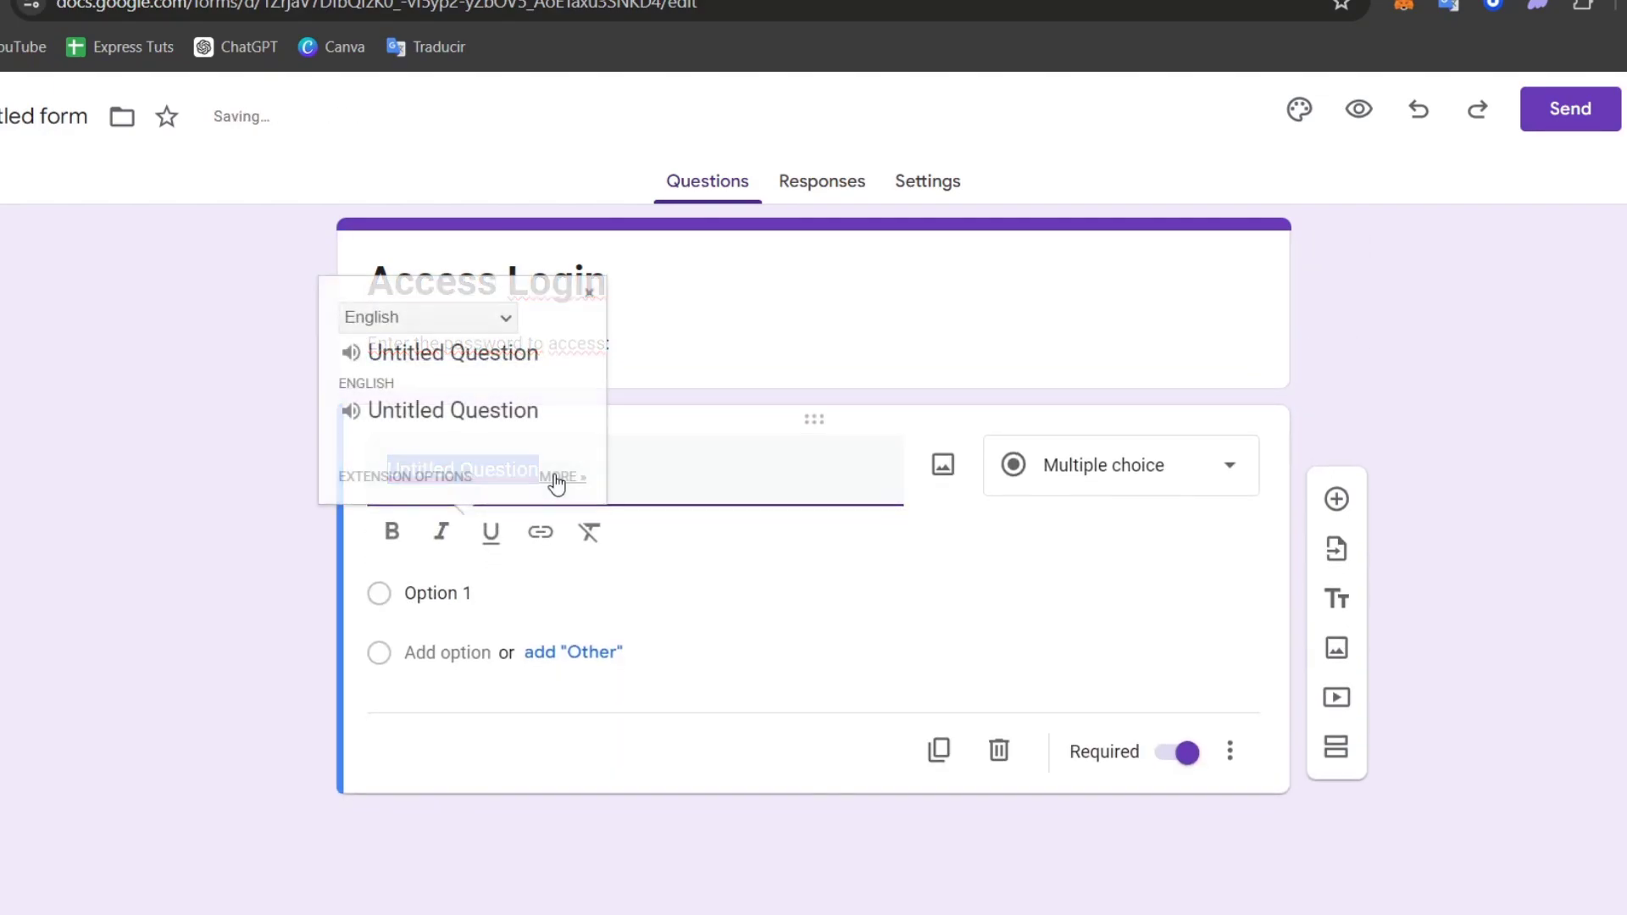
click(556, 483)
key(ctrl+w)
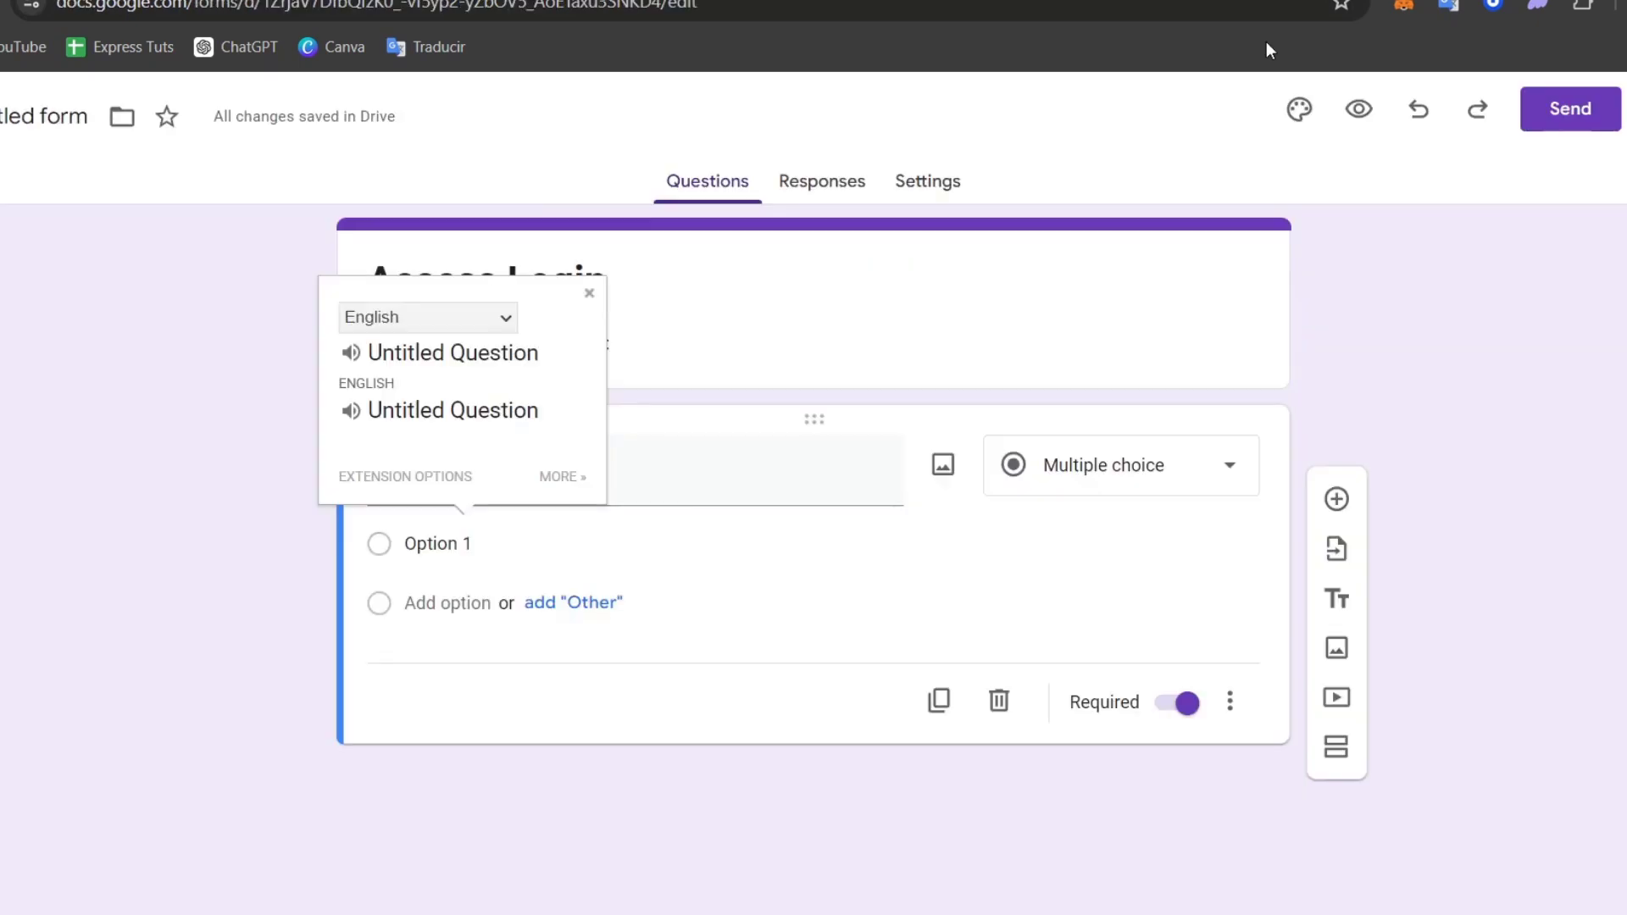
click(662, 531)
click(689, 483)
text(Pas)
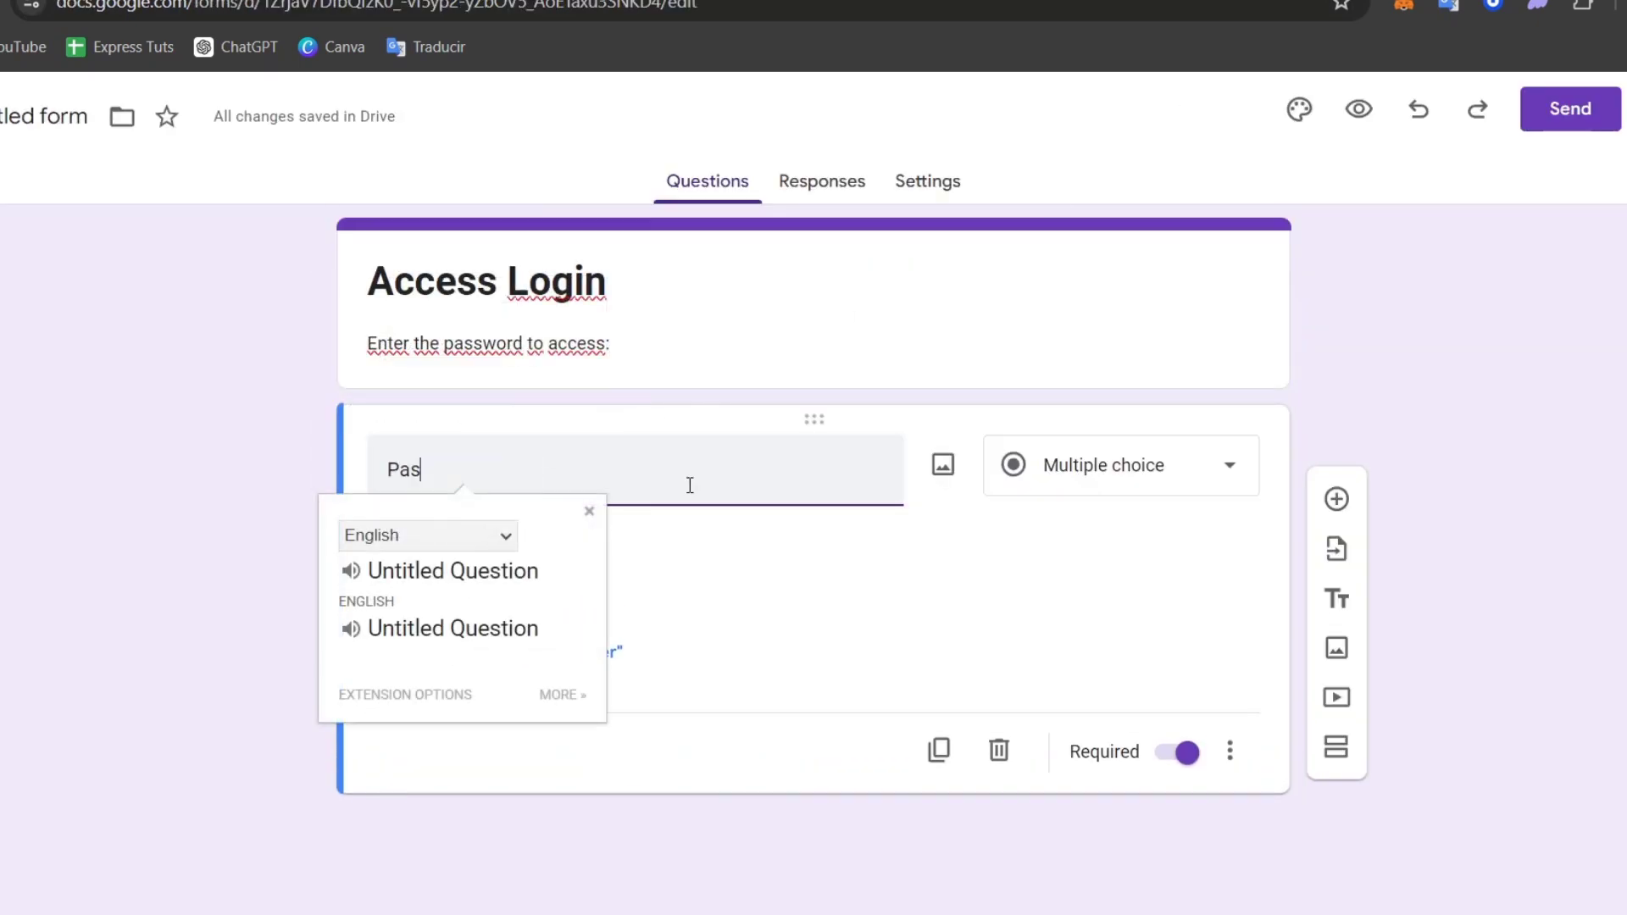
text(sword)
click(322, 460)
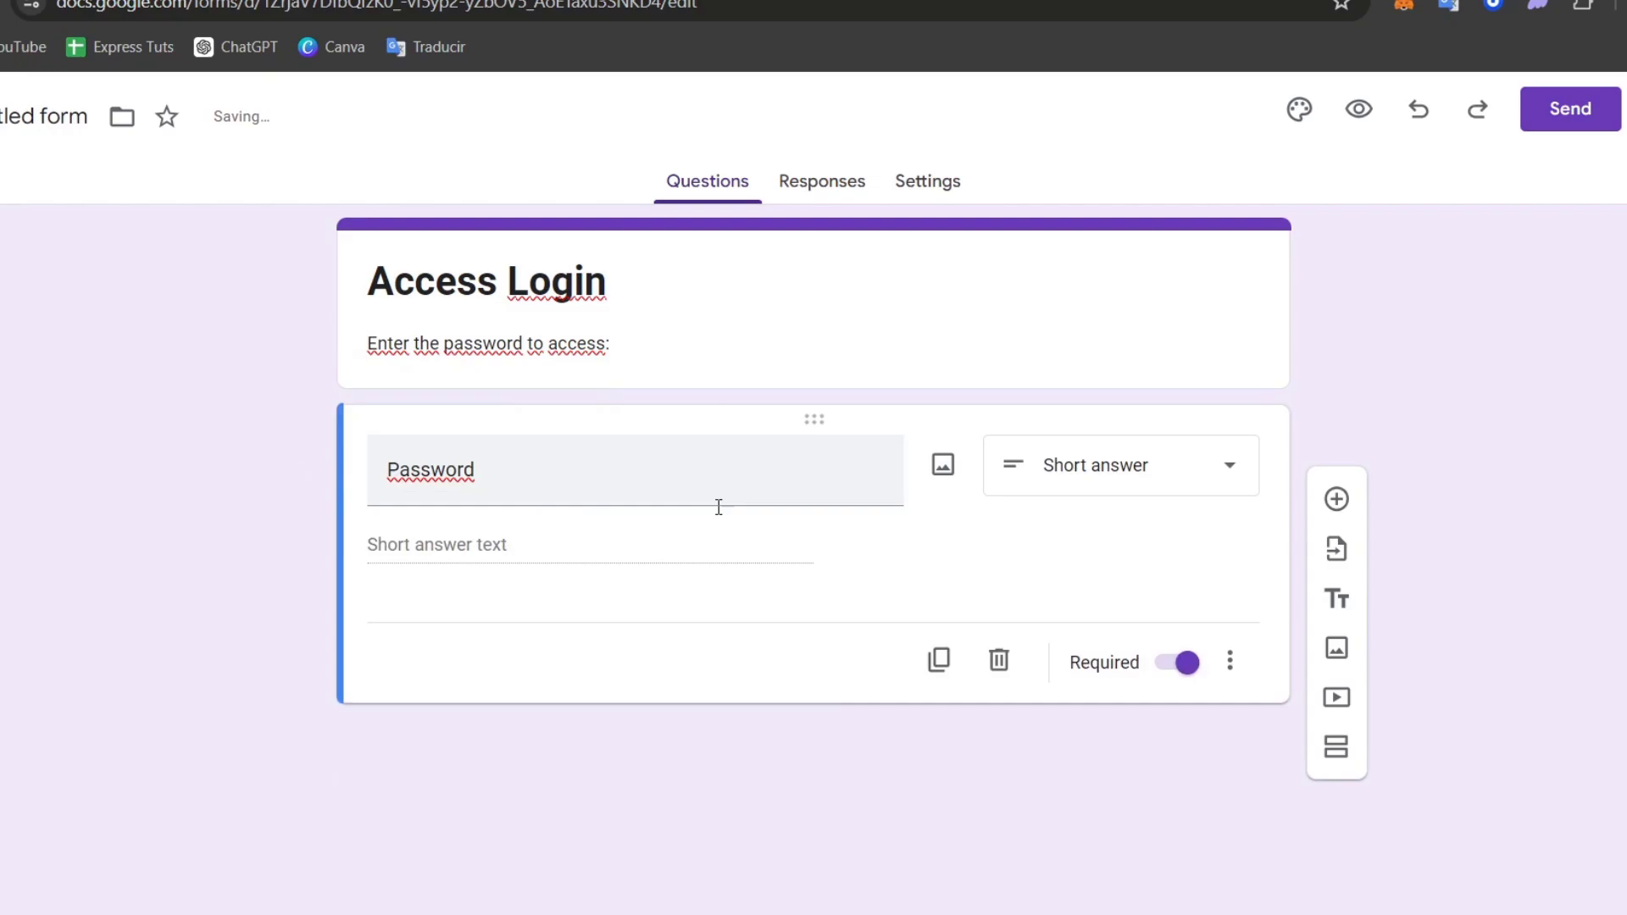
click(709, 472)
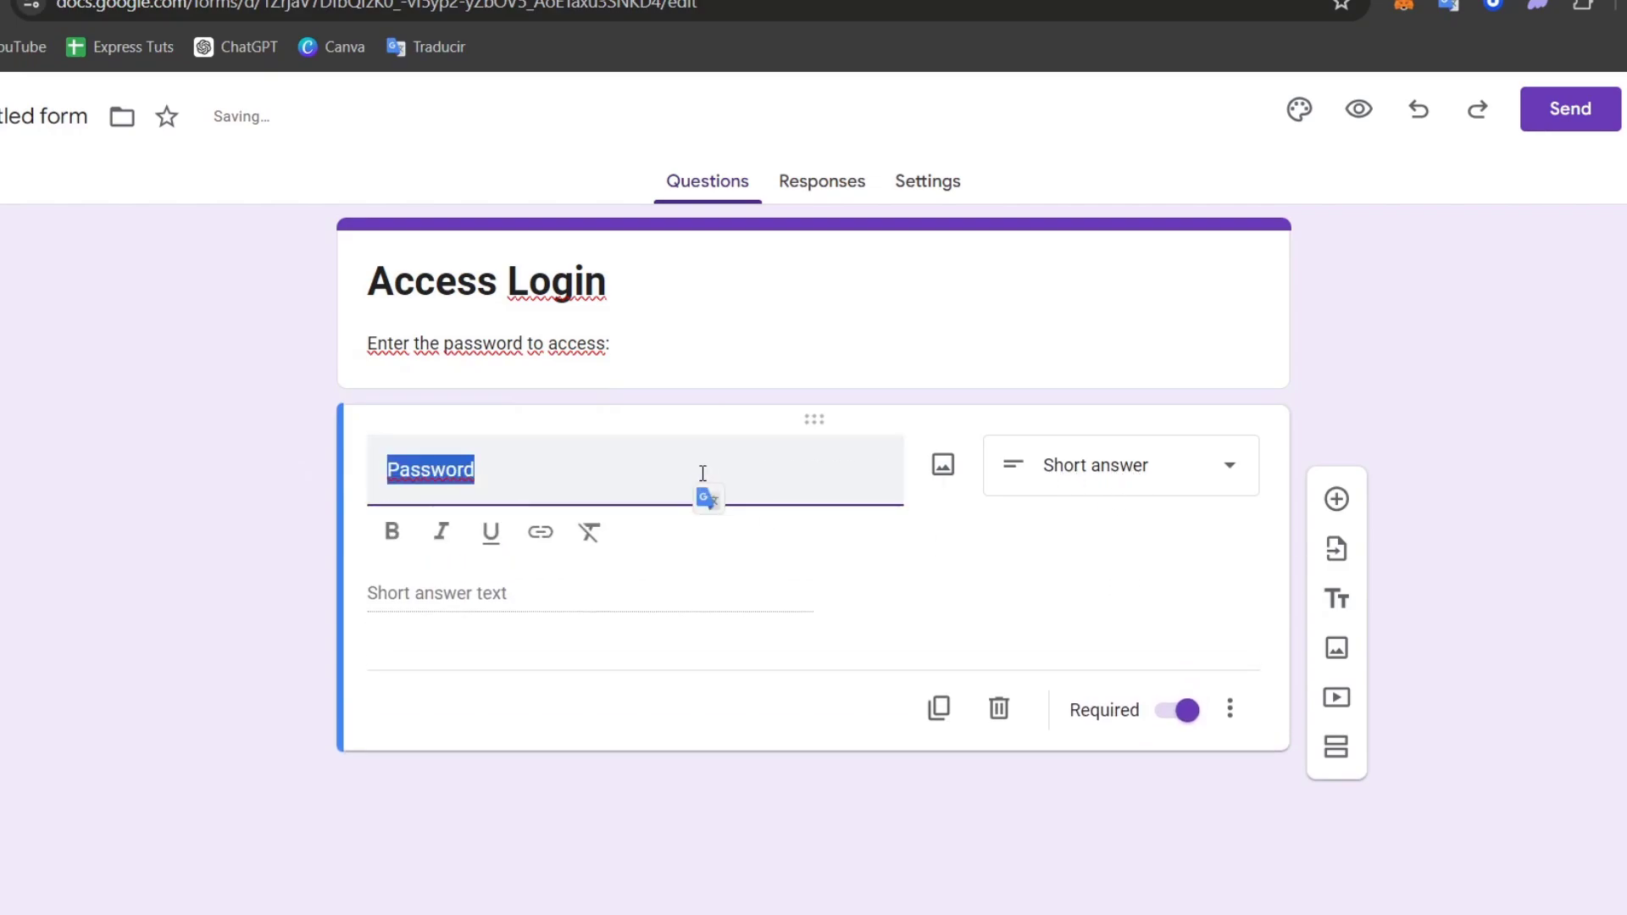
click(616, 471)
text(:)
click(527, 593)
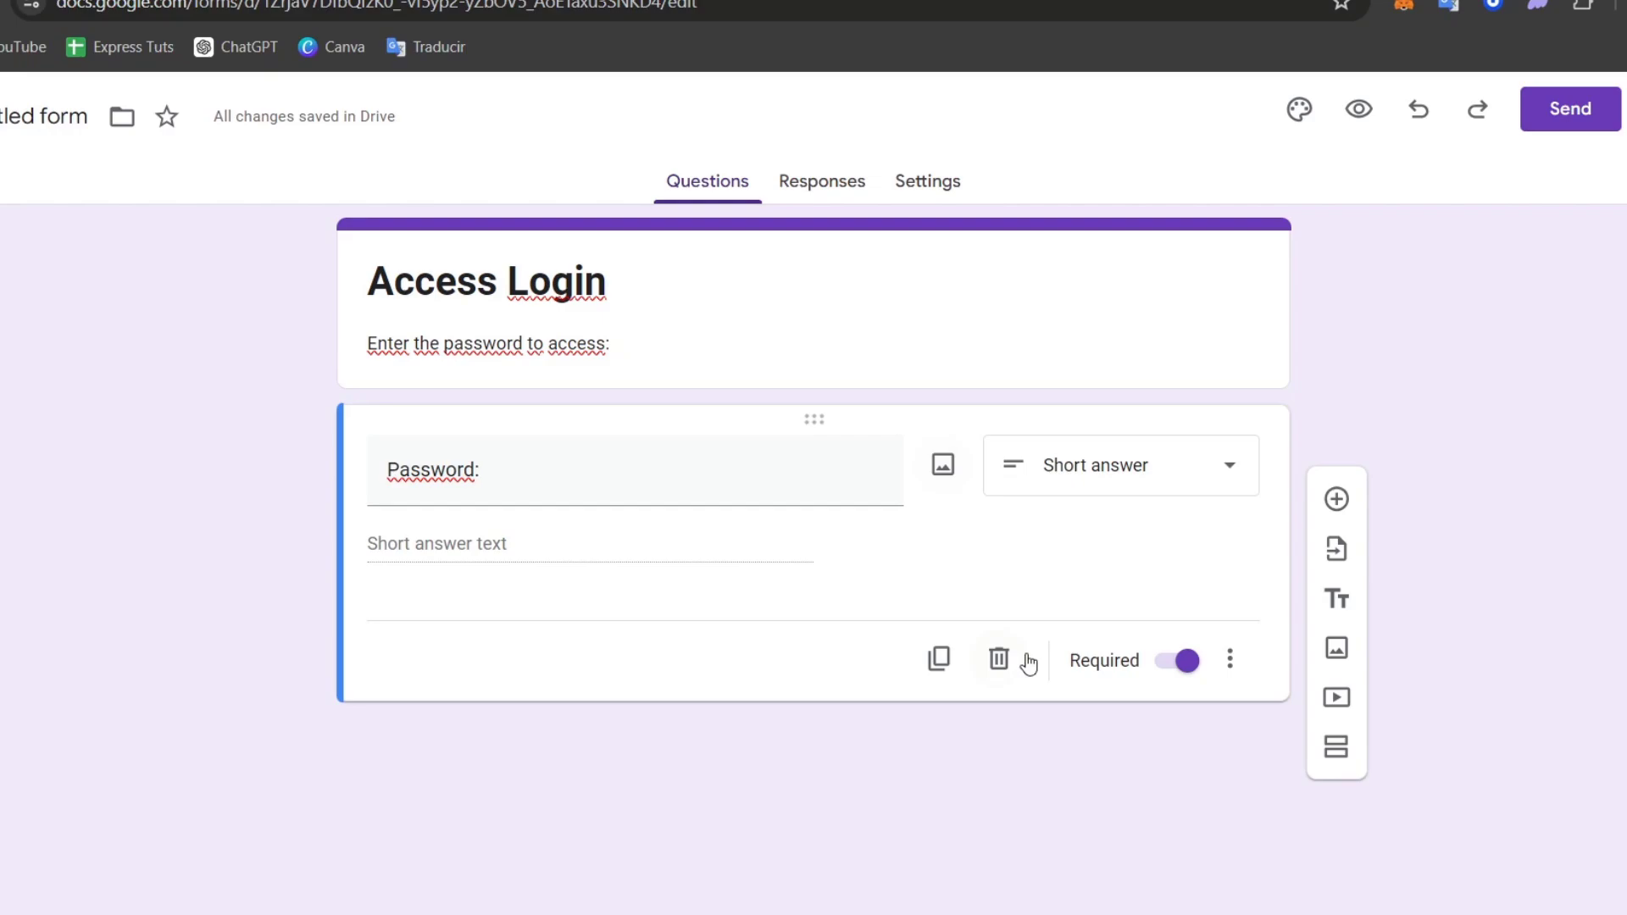
click(1218, 468)
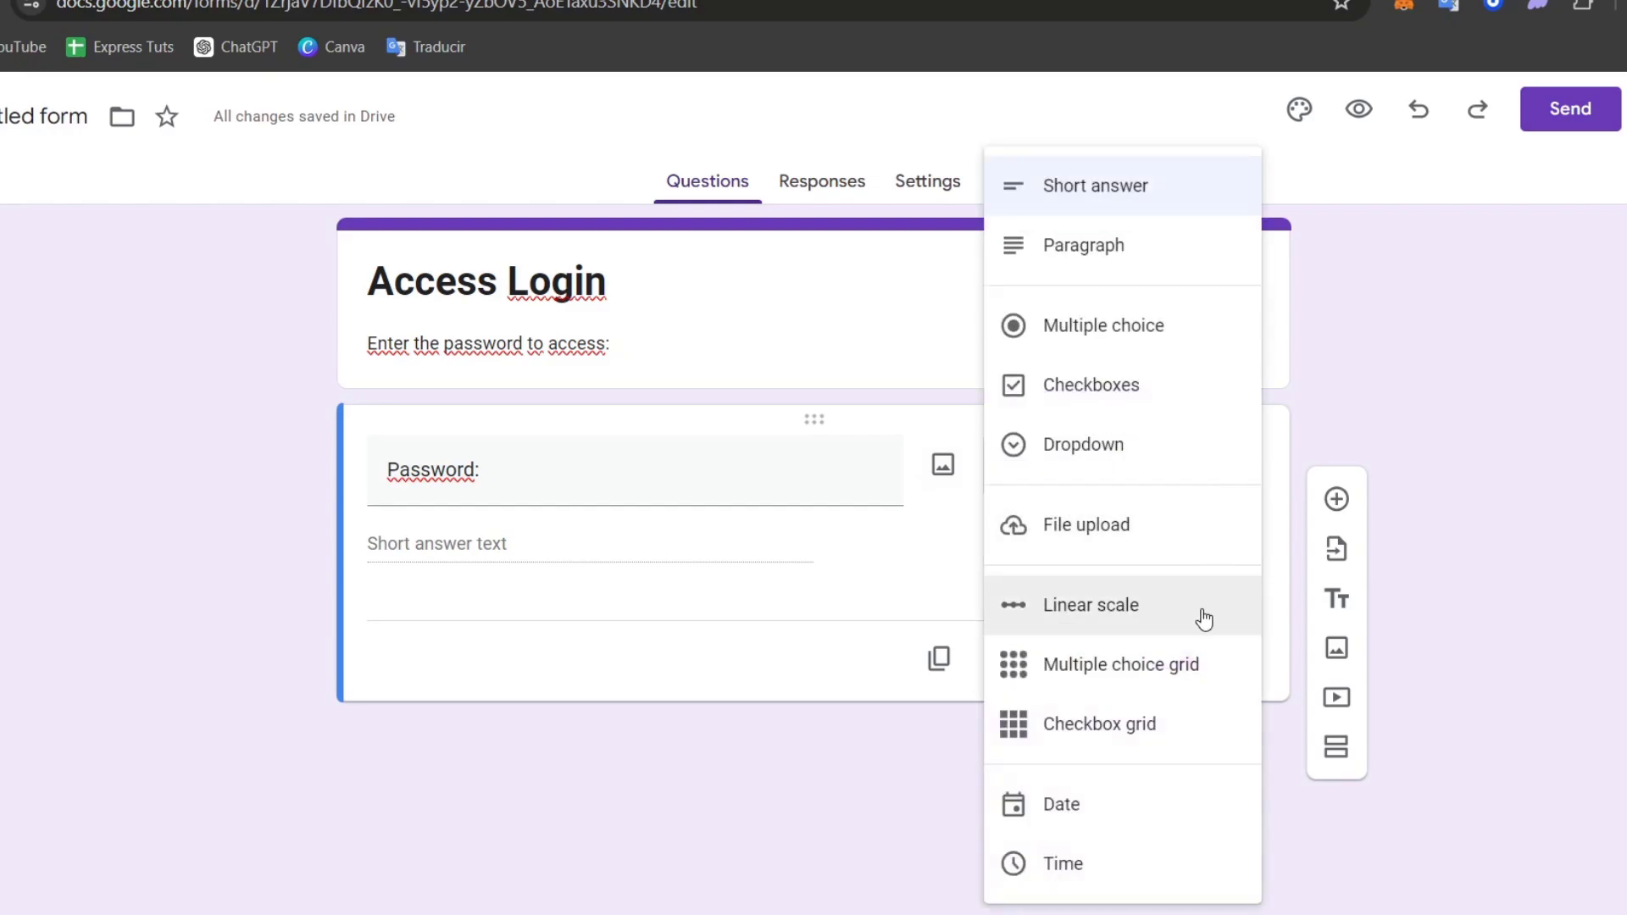
click(1524, 511)
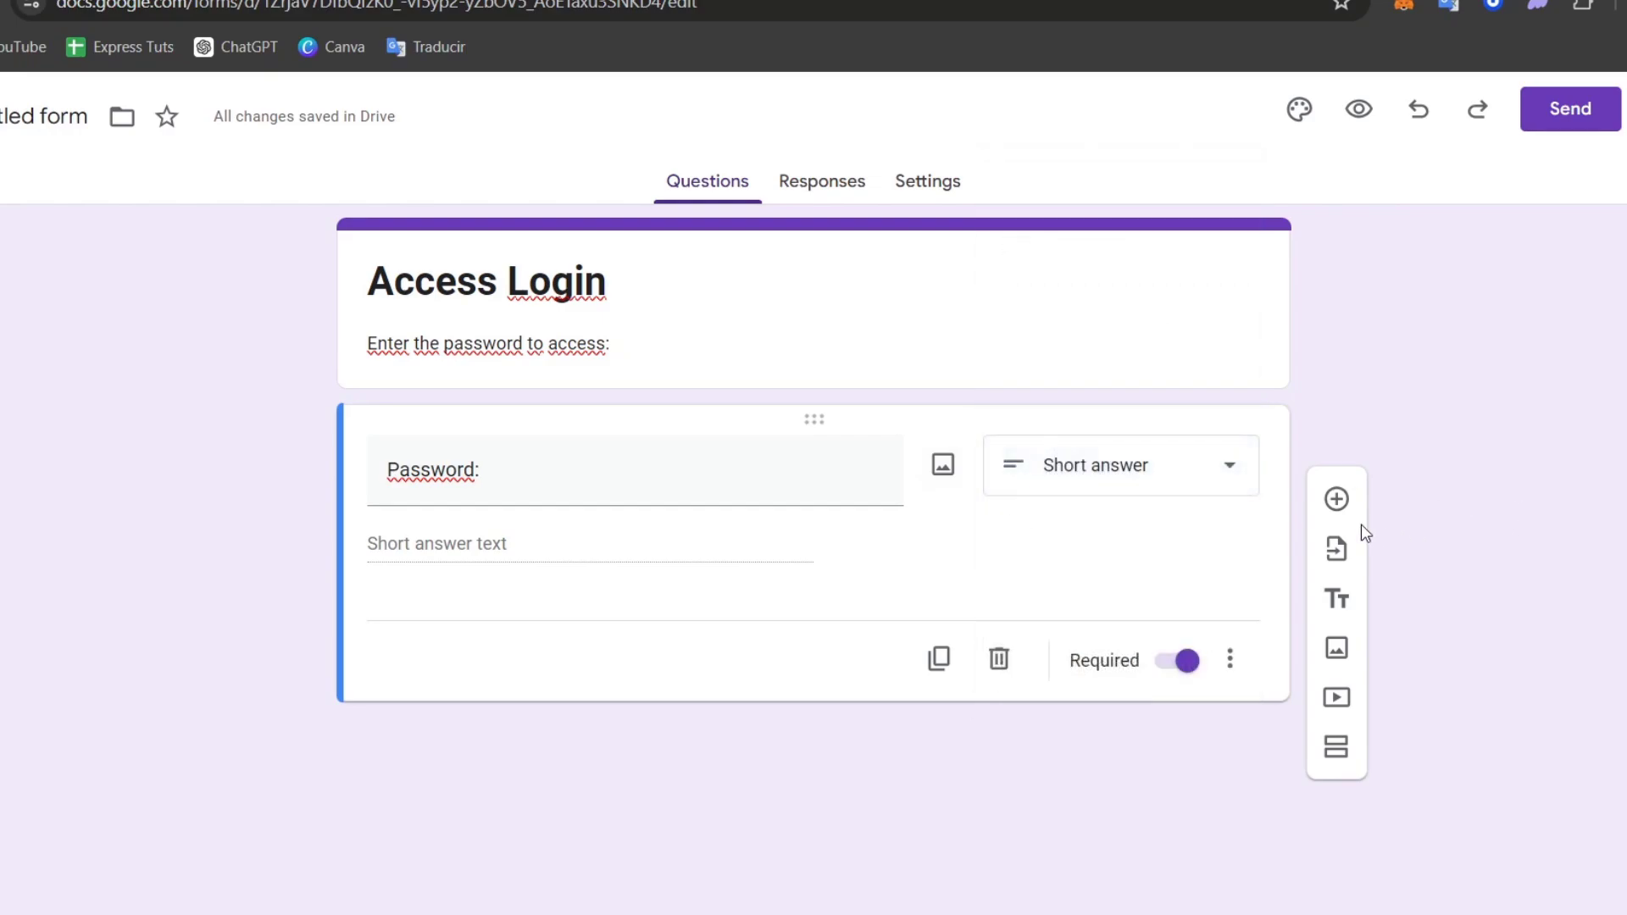
click(1234, 658)
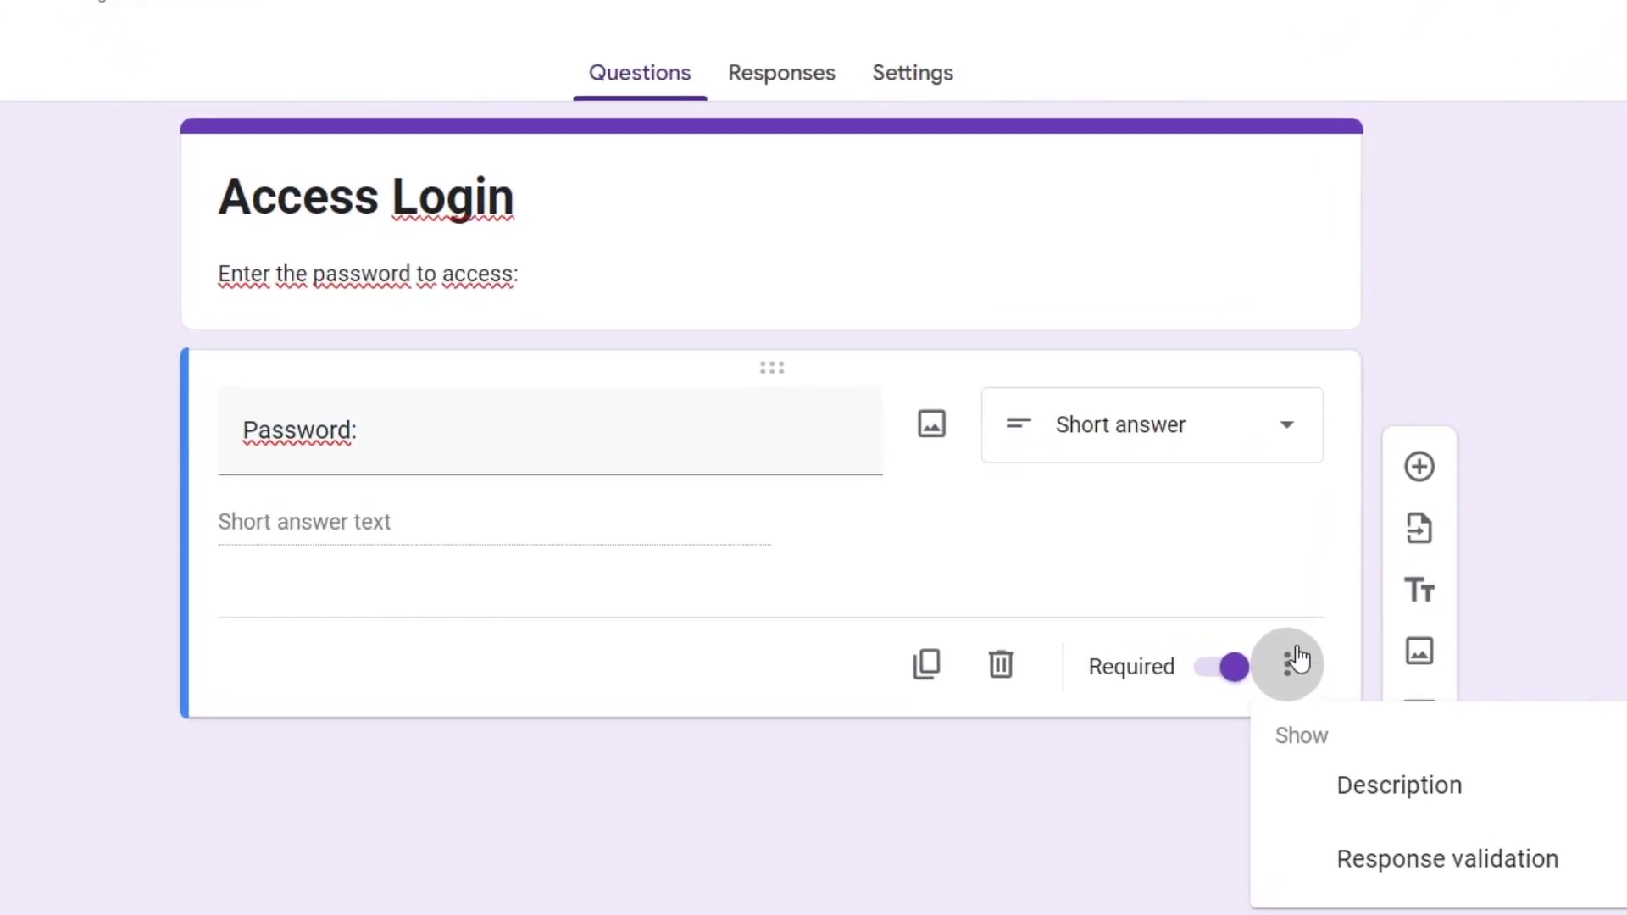
click(1528, 879)
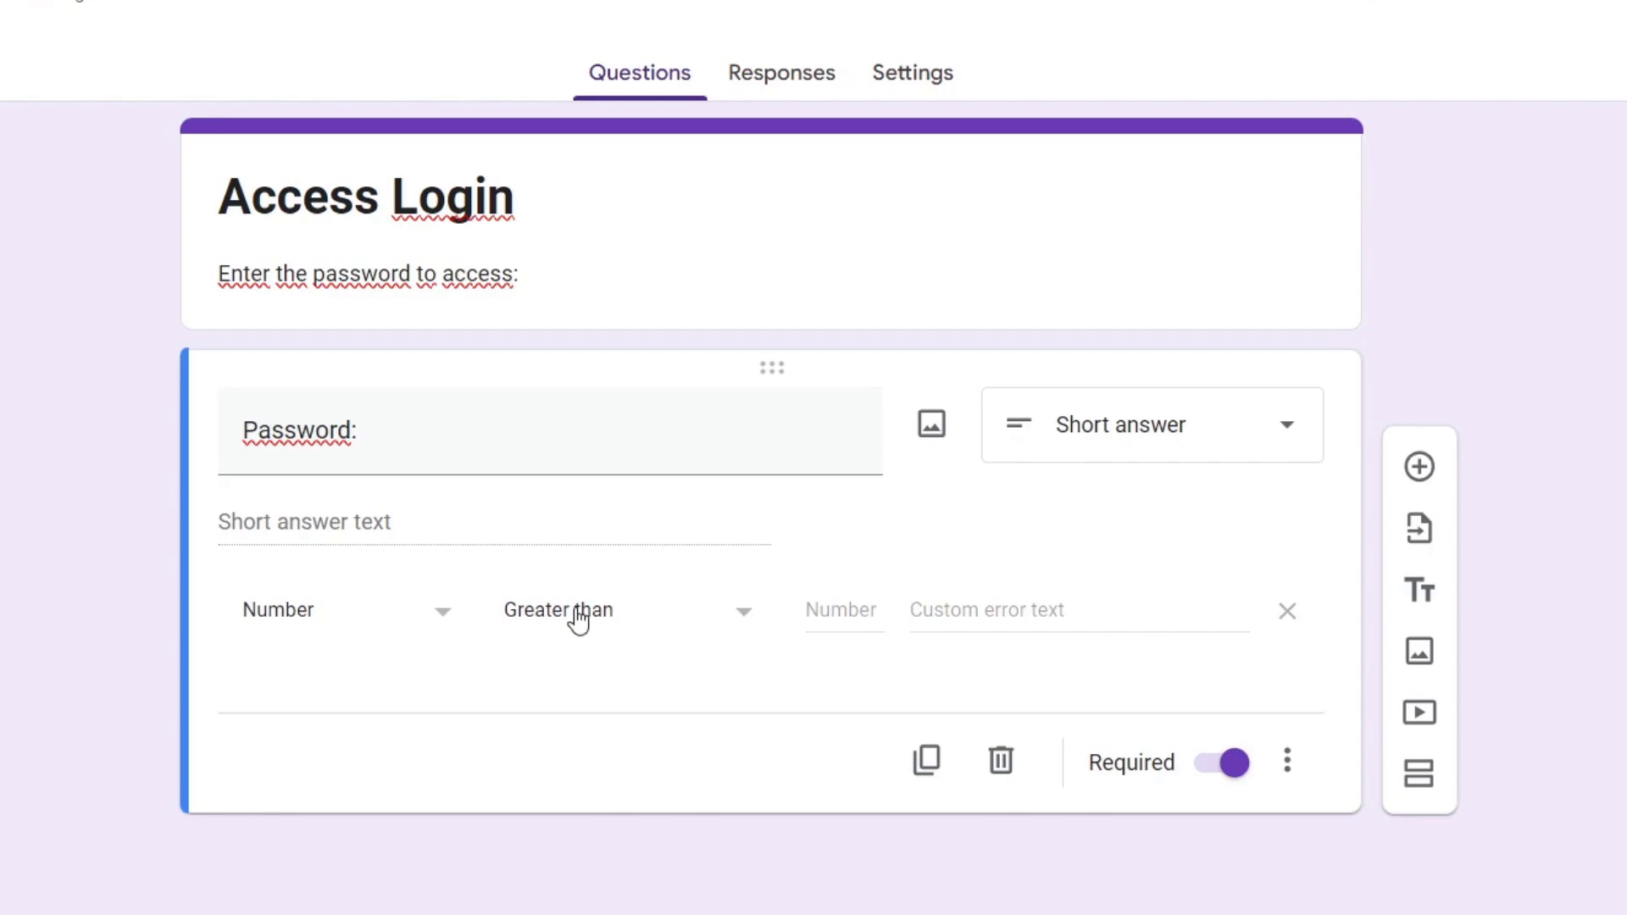
click(362, 617)
click(346, 678)
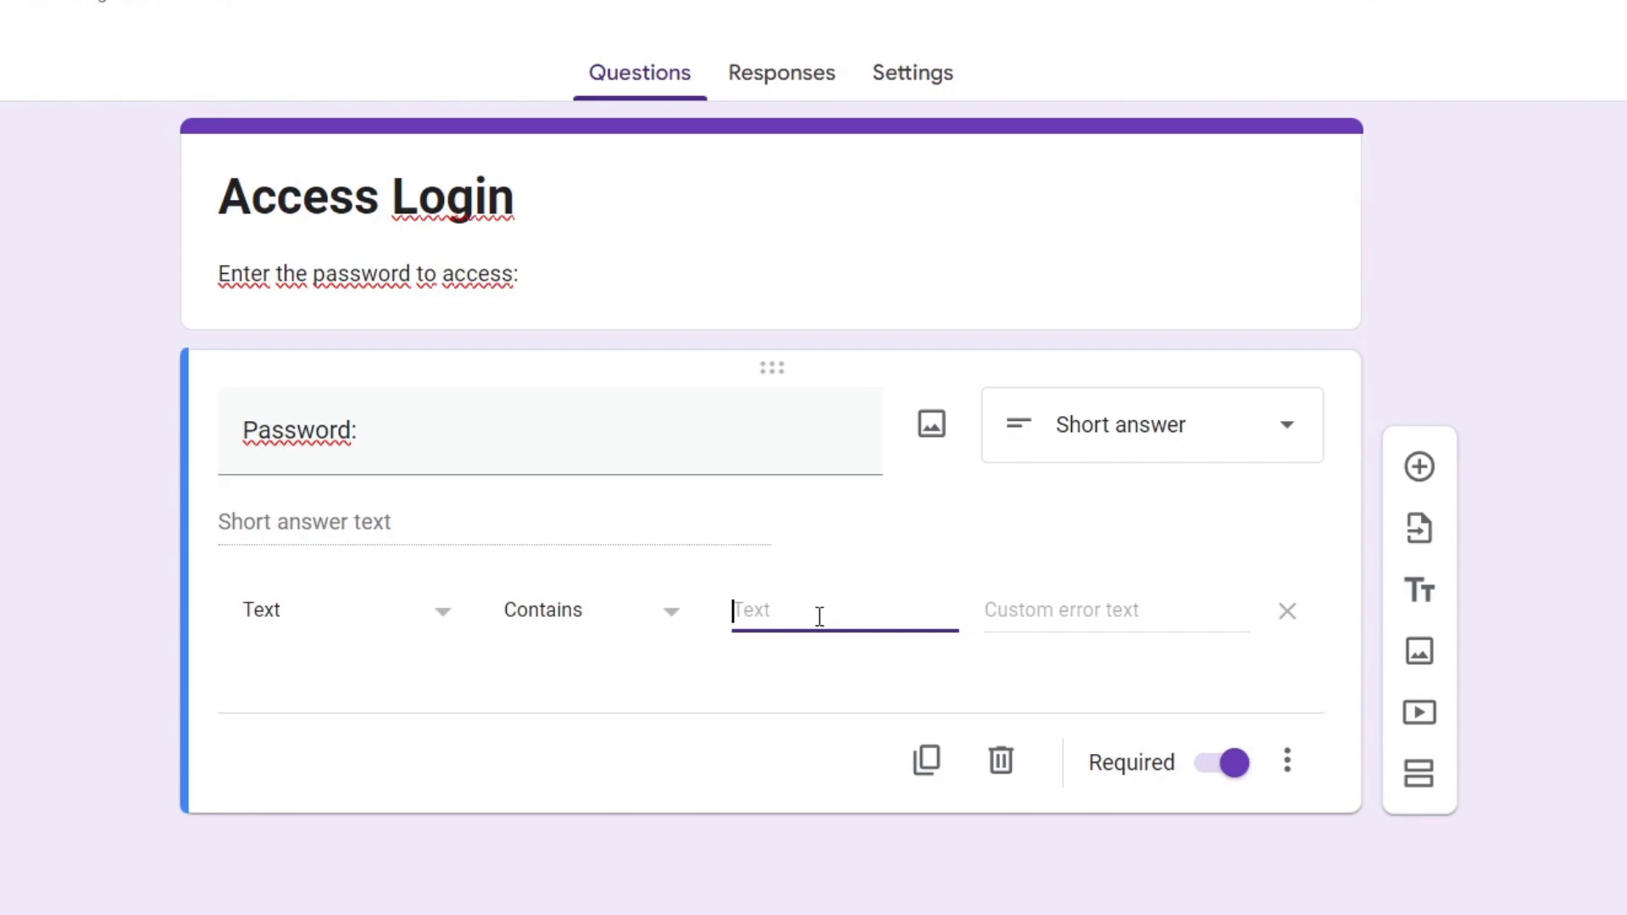
click(1057, 631)
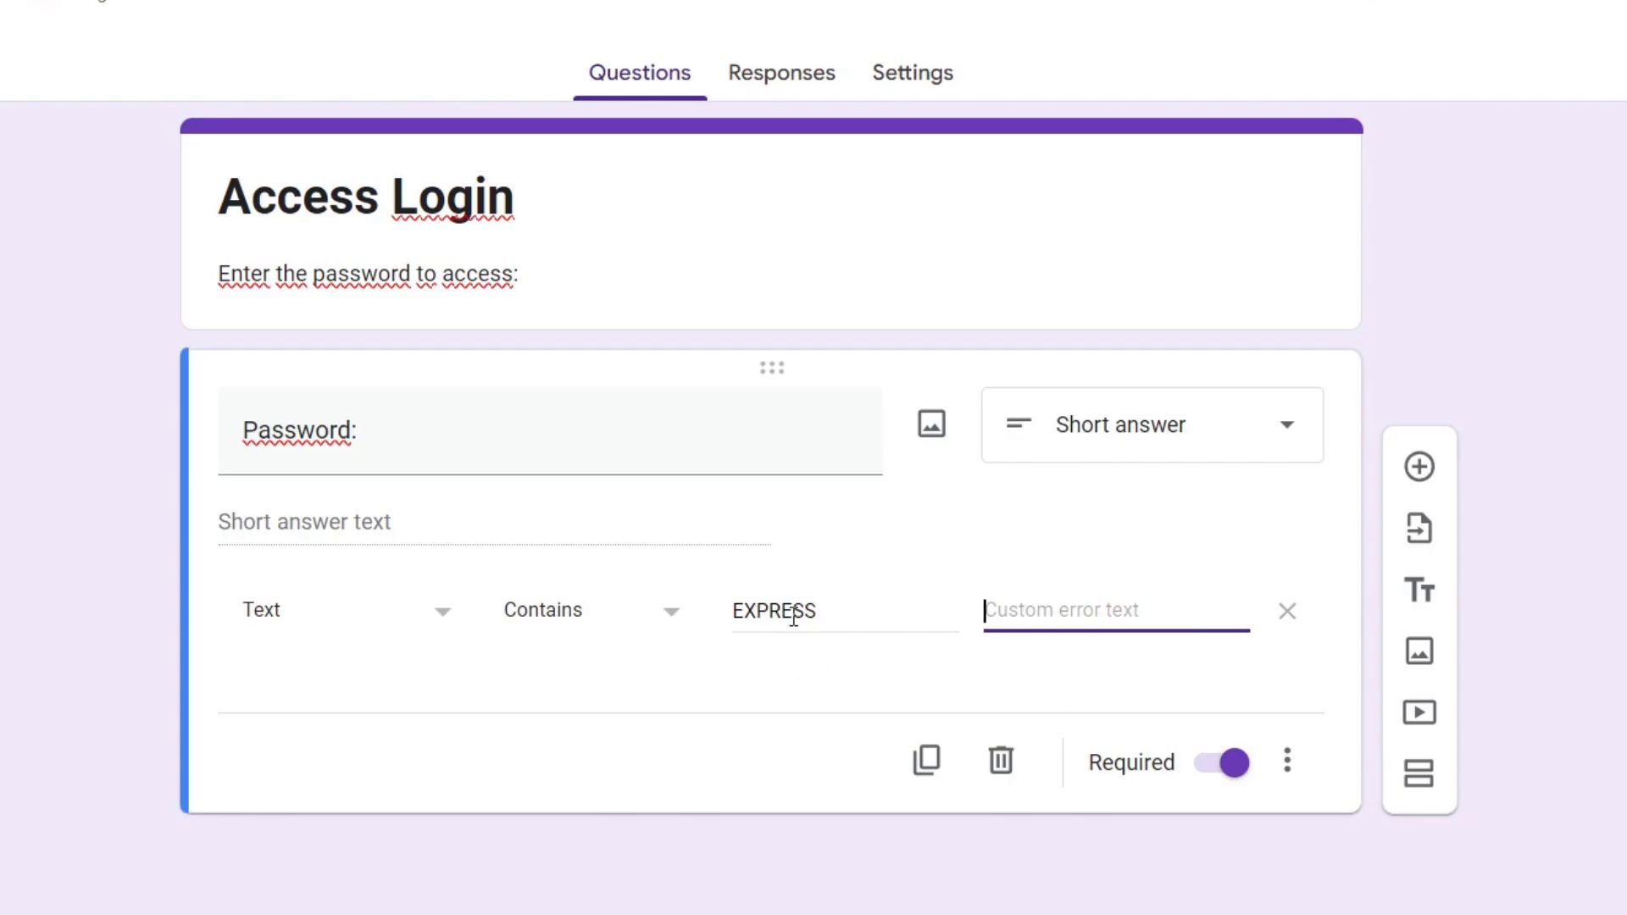
text(Please verify your )
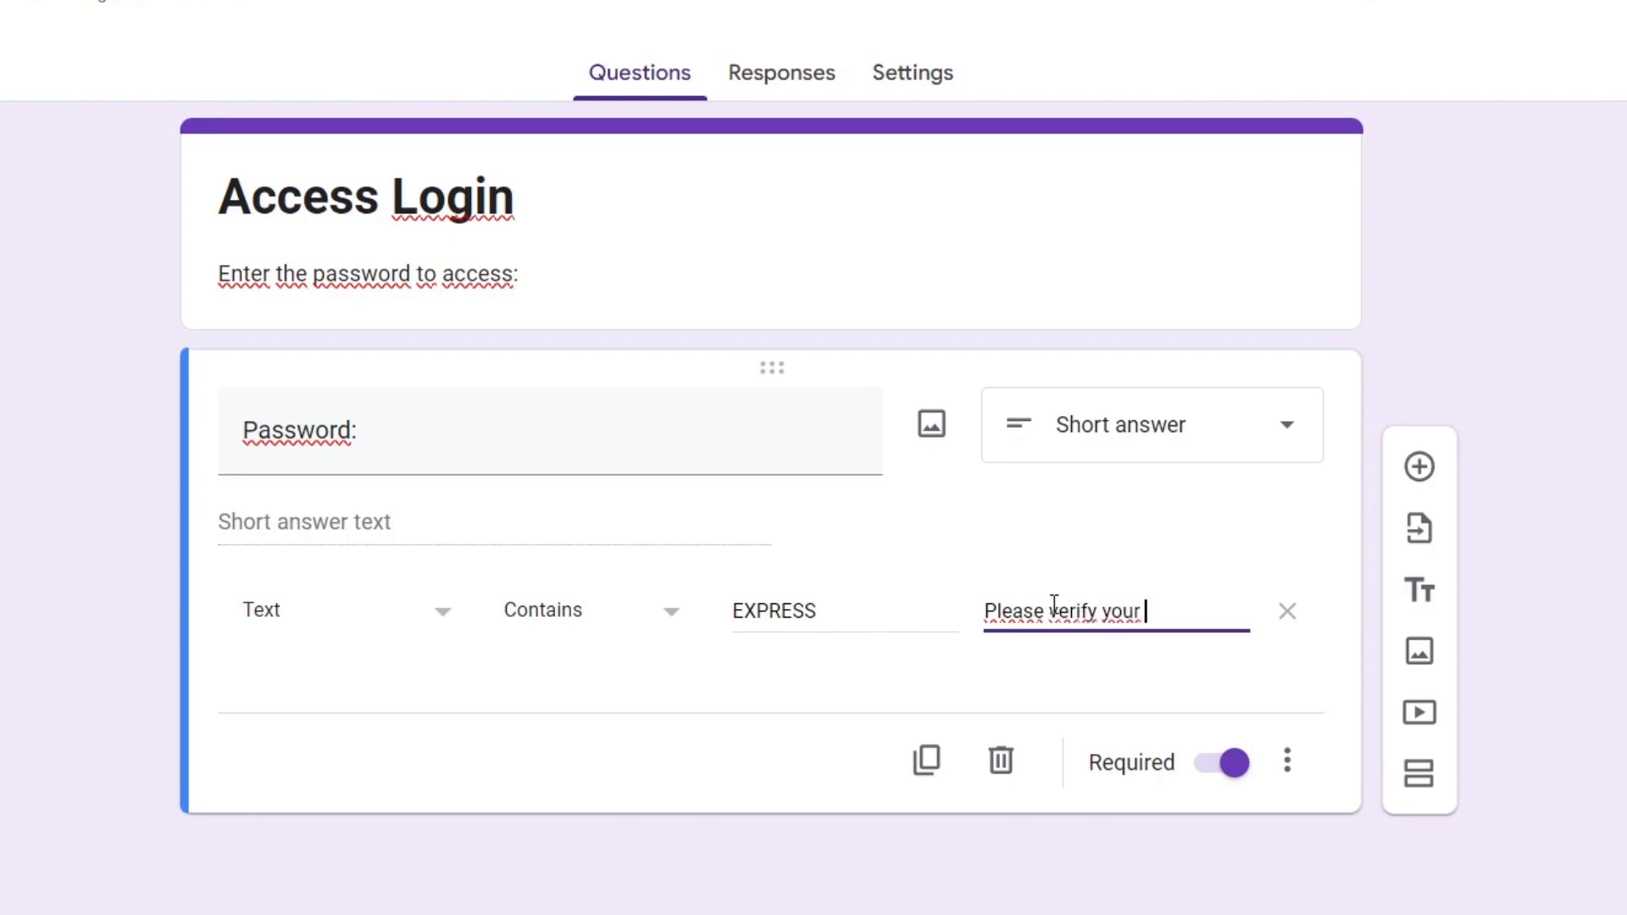
text(passcode or contact u)
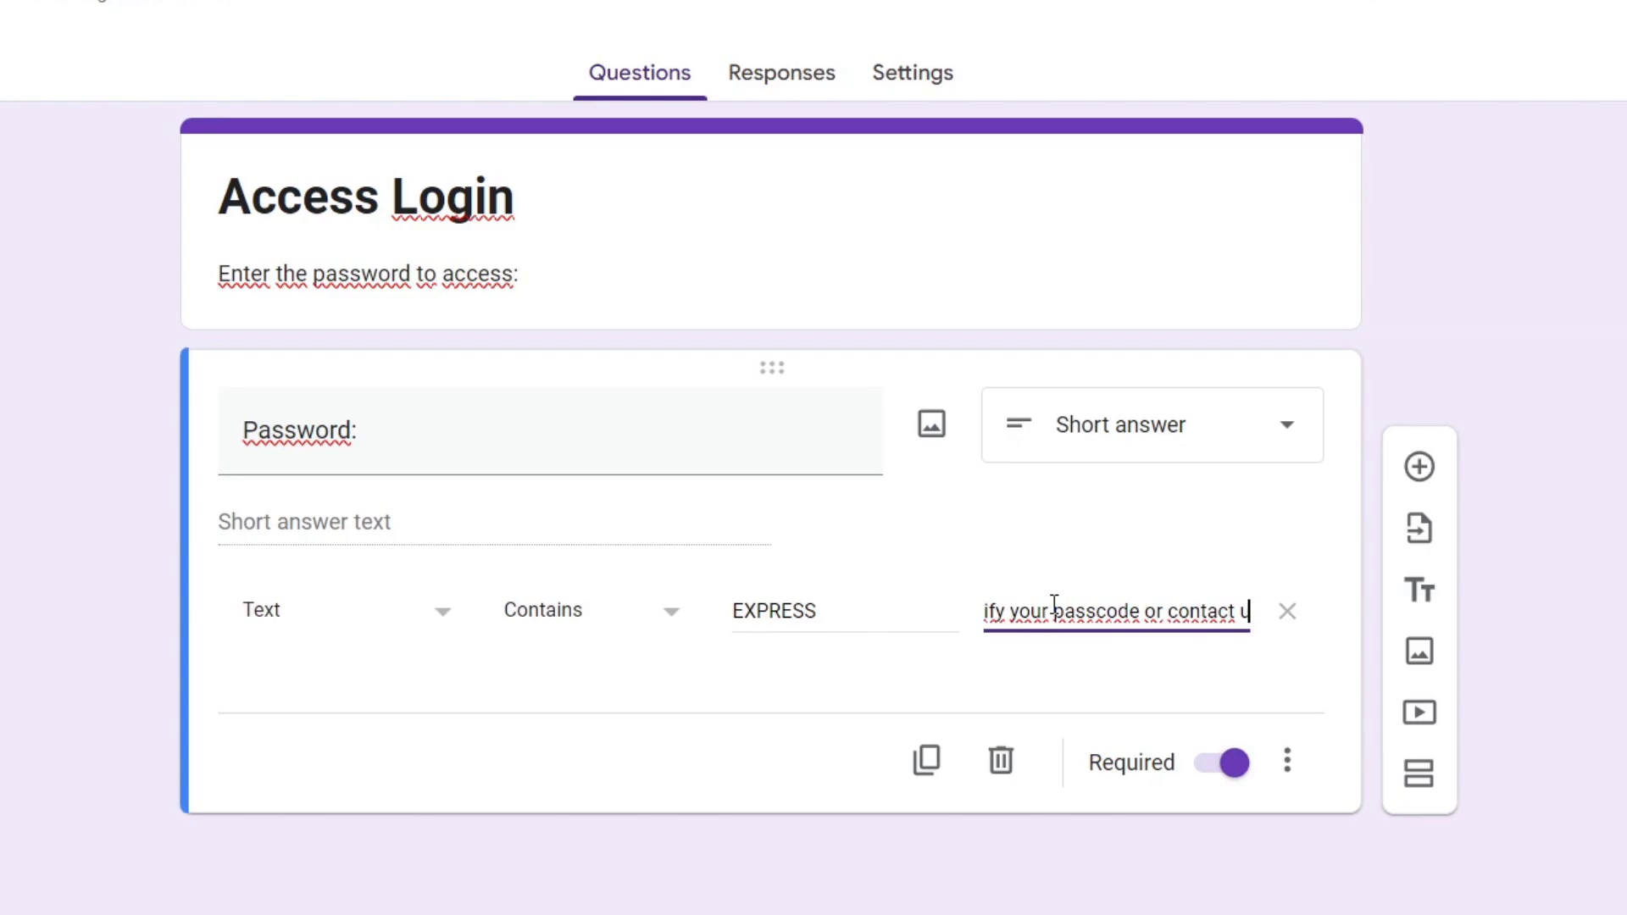
text(s at)
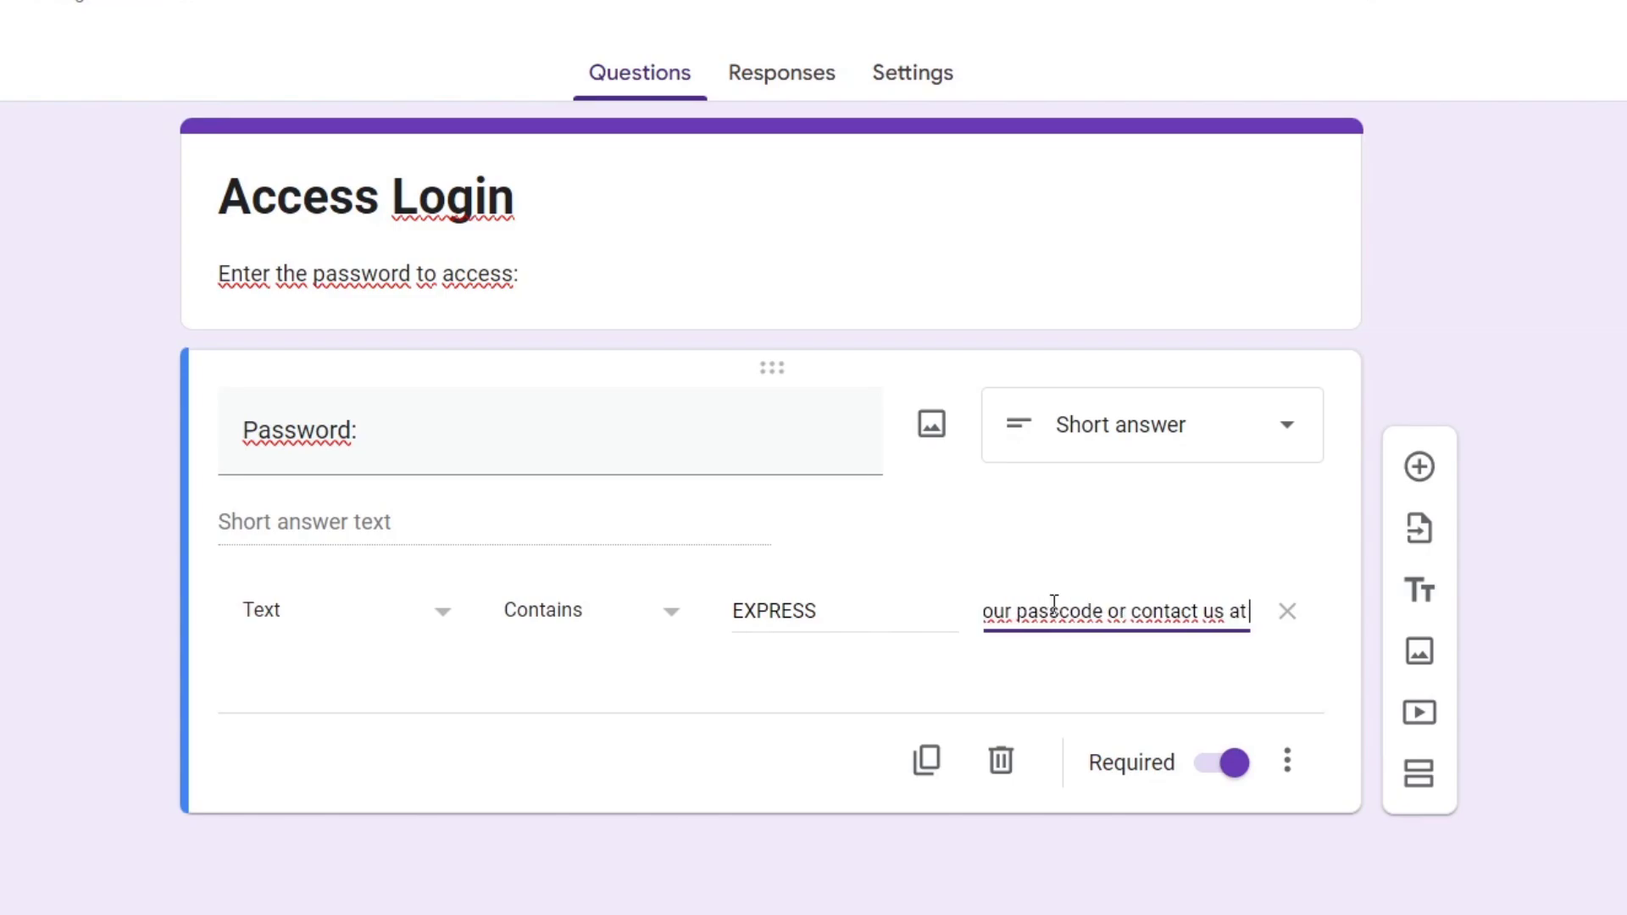
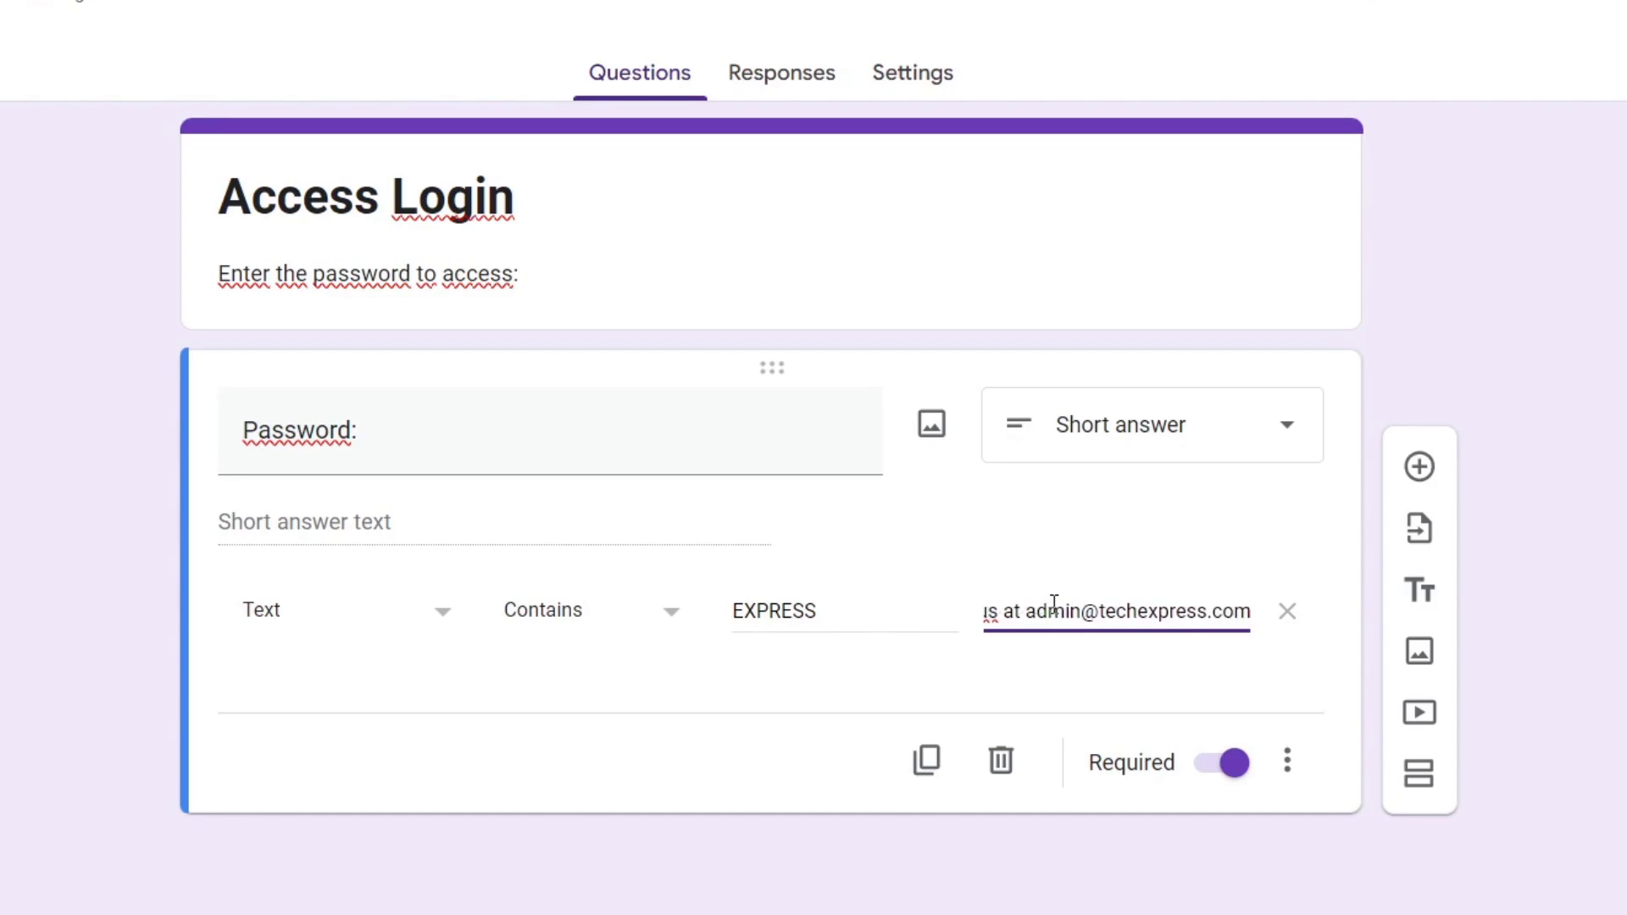
click(1068, 724)
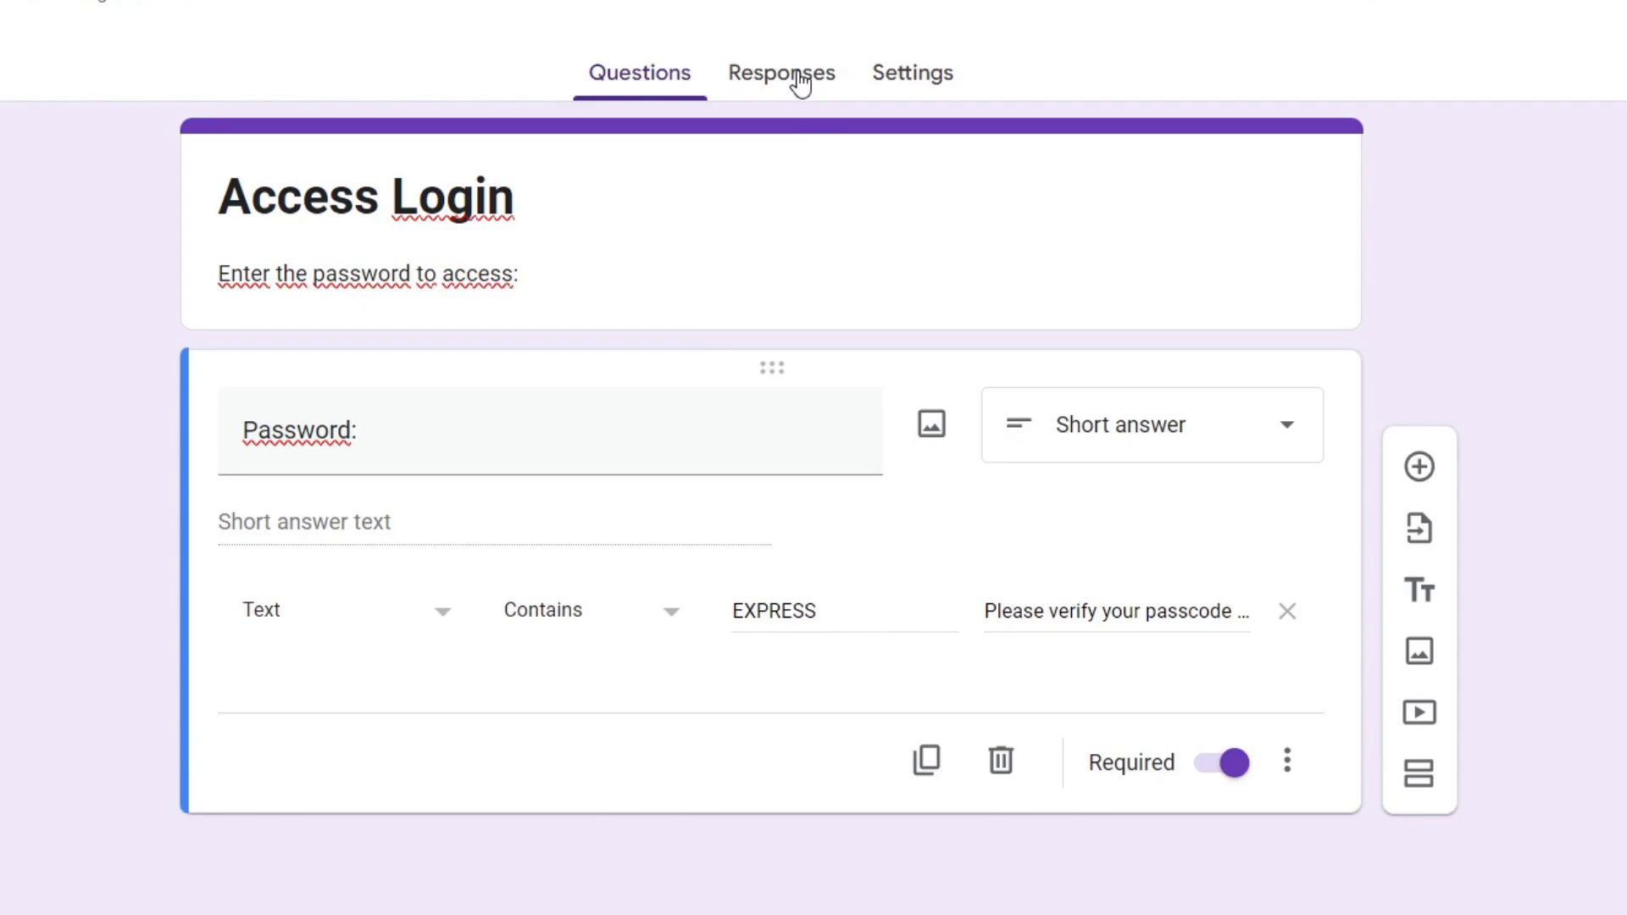
- Change the form's theme colour from purple to green, then go to the Settings page
click(1359, 9)
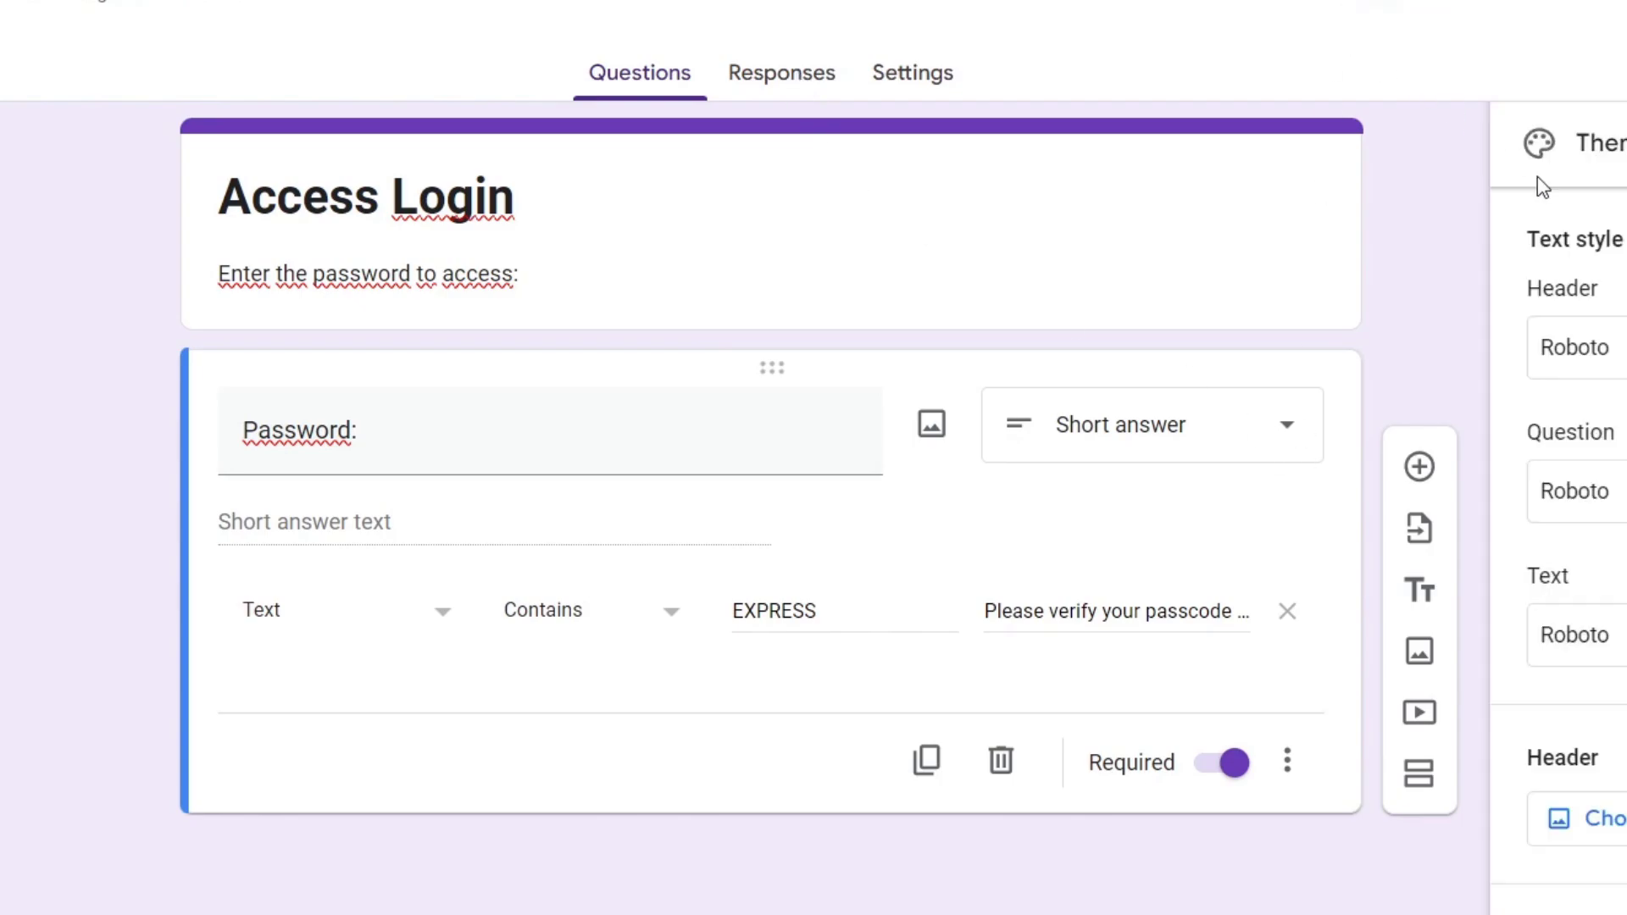
scroll(1537, 176, down, 3)
click(1620, 714)
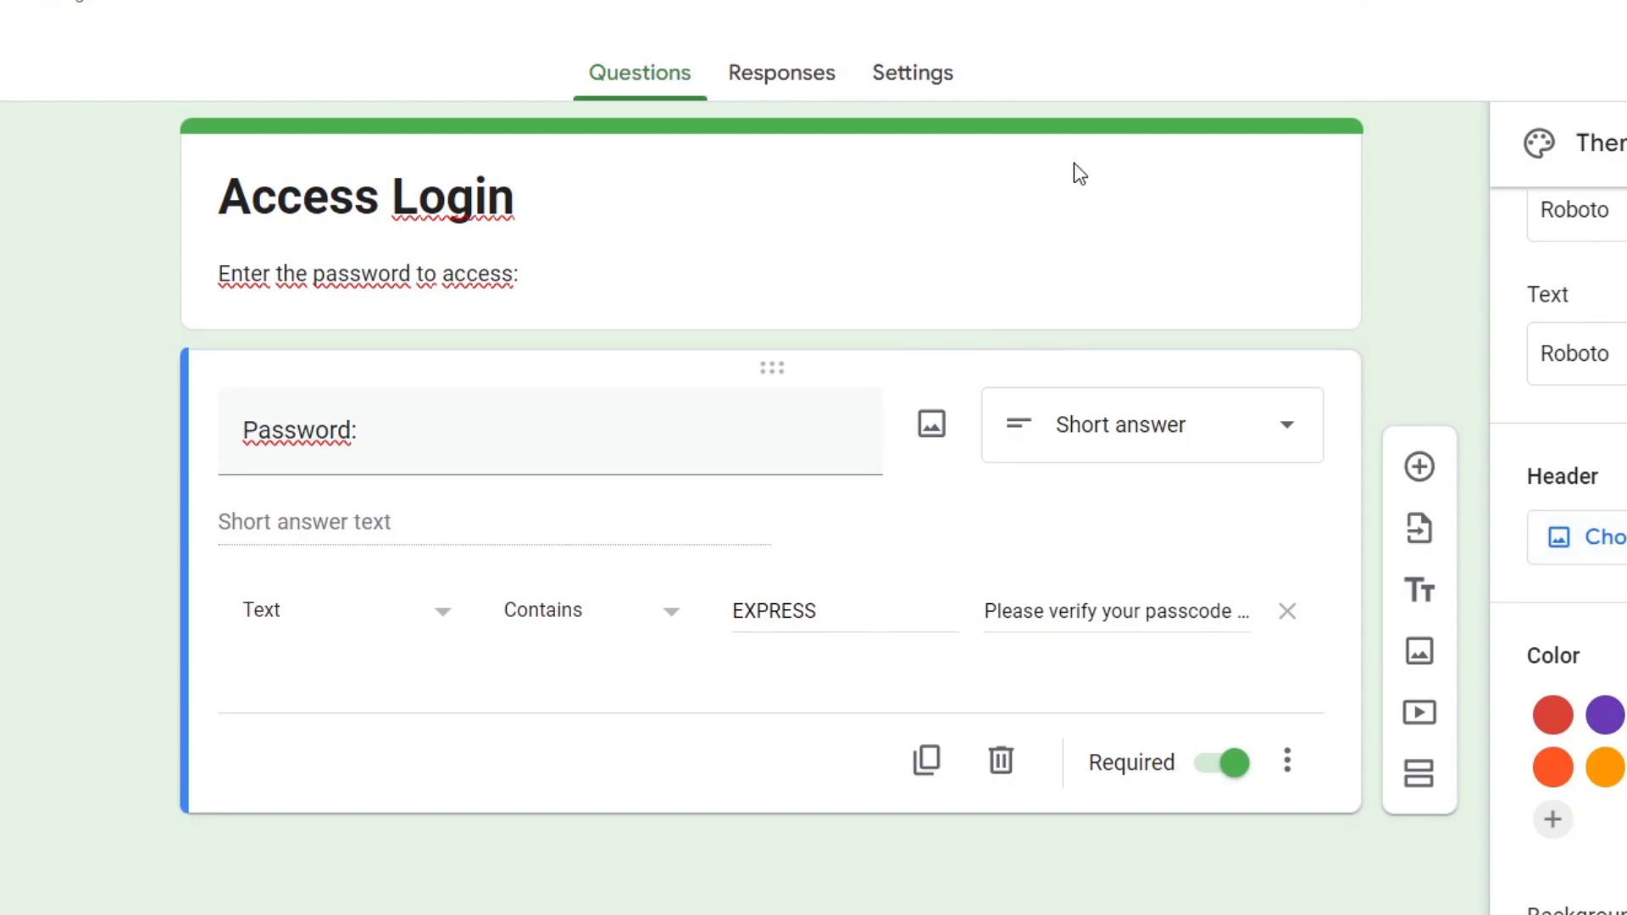
click(805, 94)
click(921, 88)
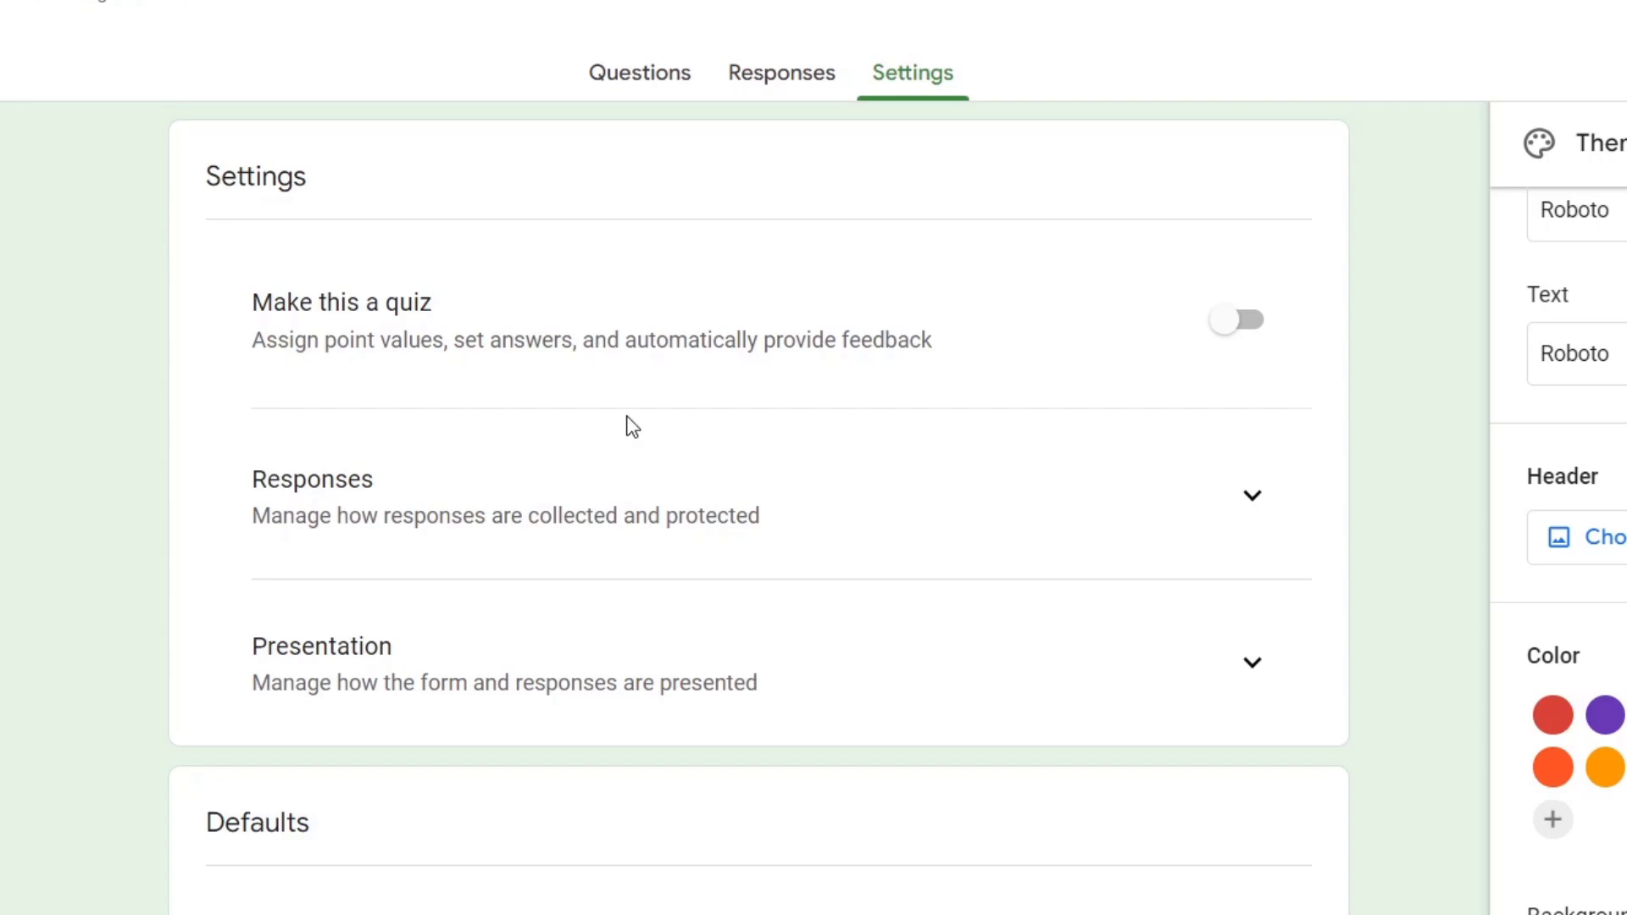
- Set the confirmation message to 'Click here to access the members area:' followed by two blank lines
scroll(635, 511, down, 2)
click(1253, 513)
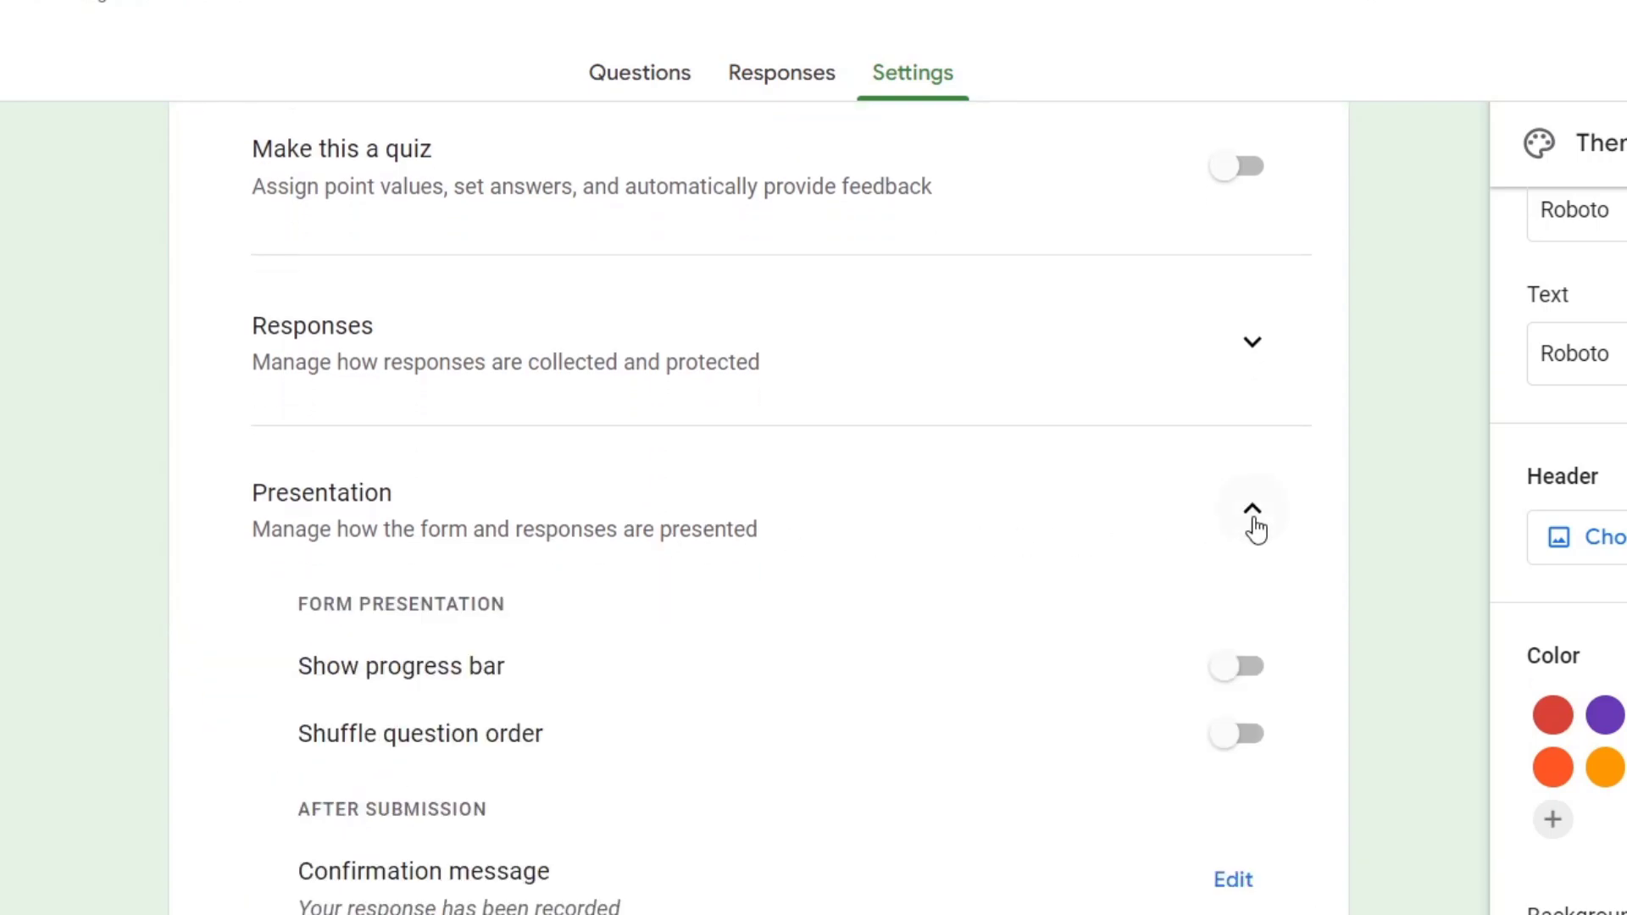
scroll(770, 547, down, 4)
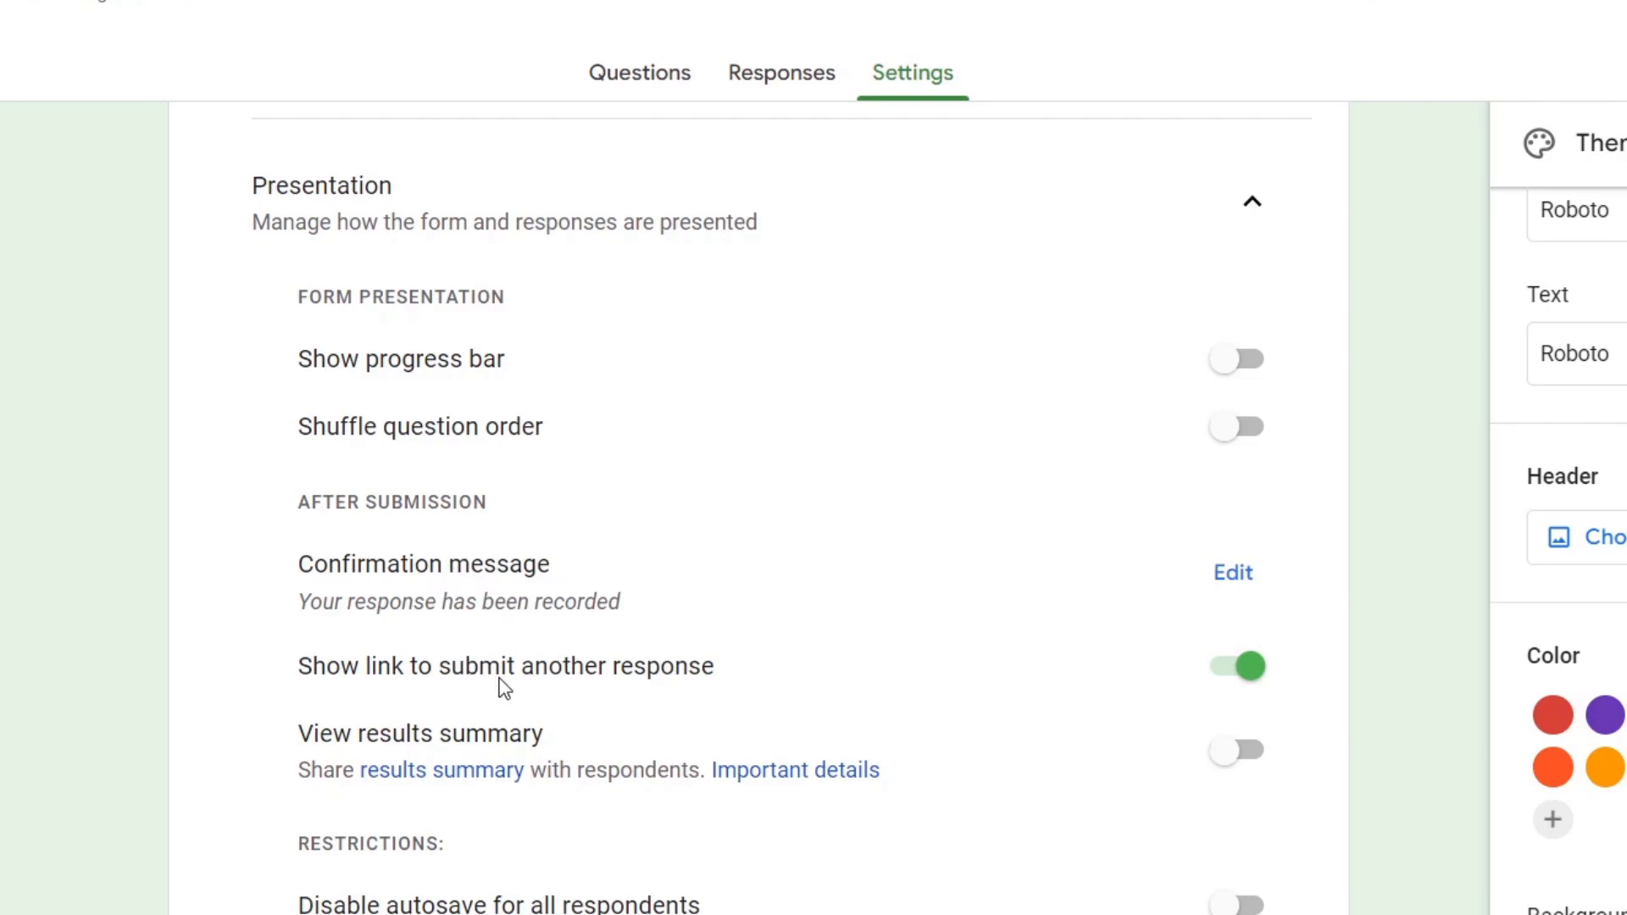
click(1231, 583)
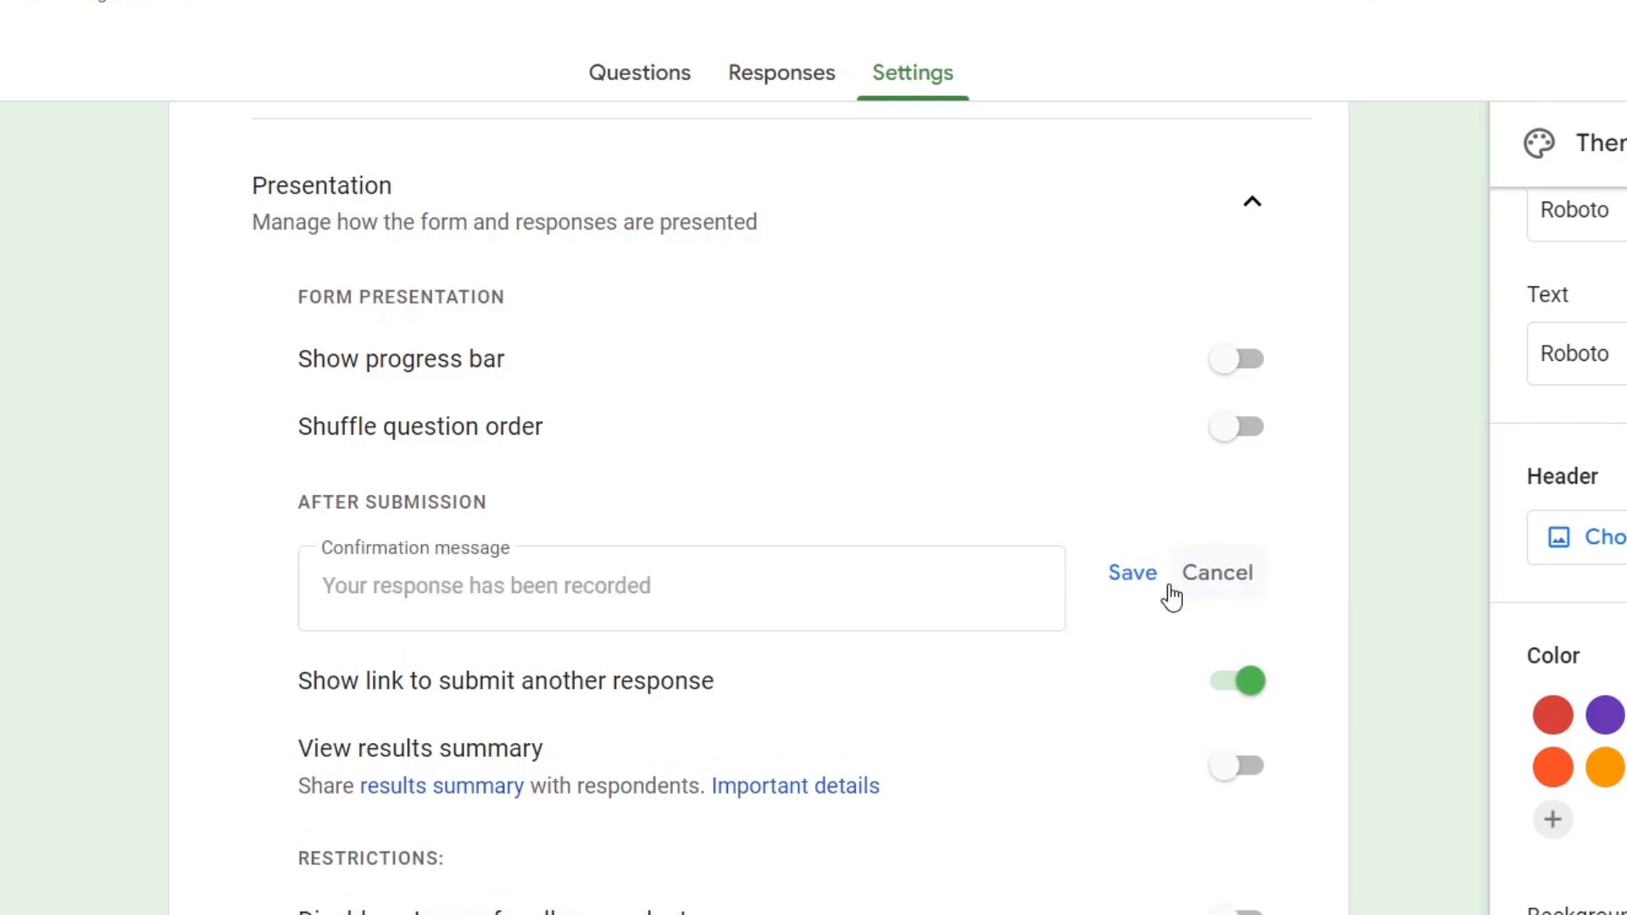
click(712, 581)
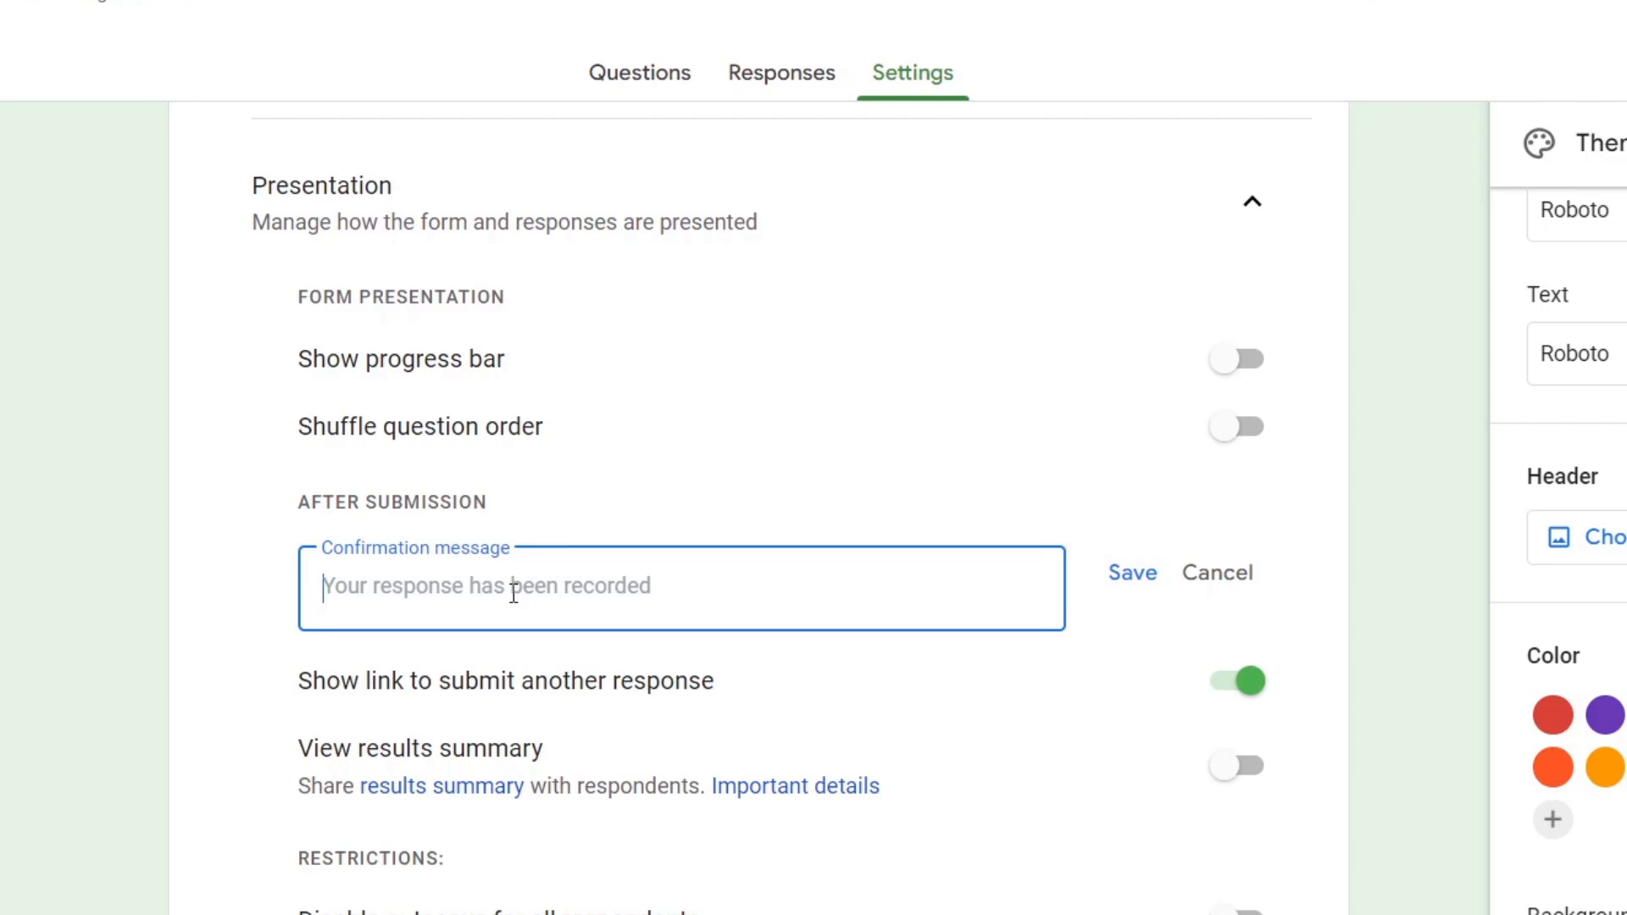
text(Click)
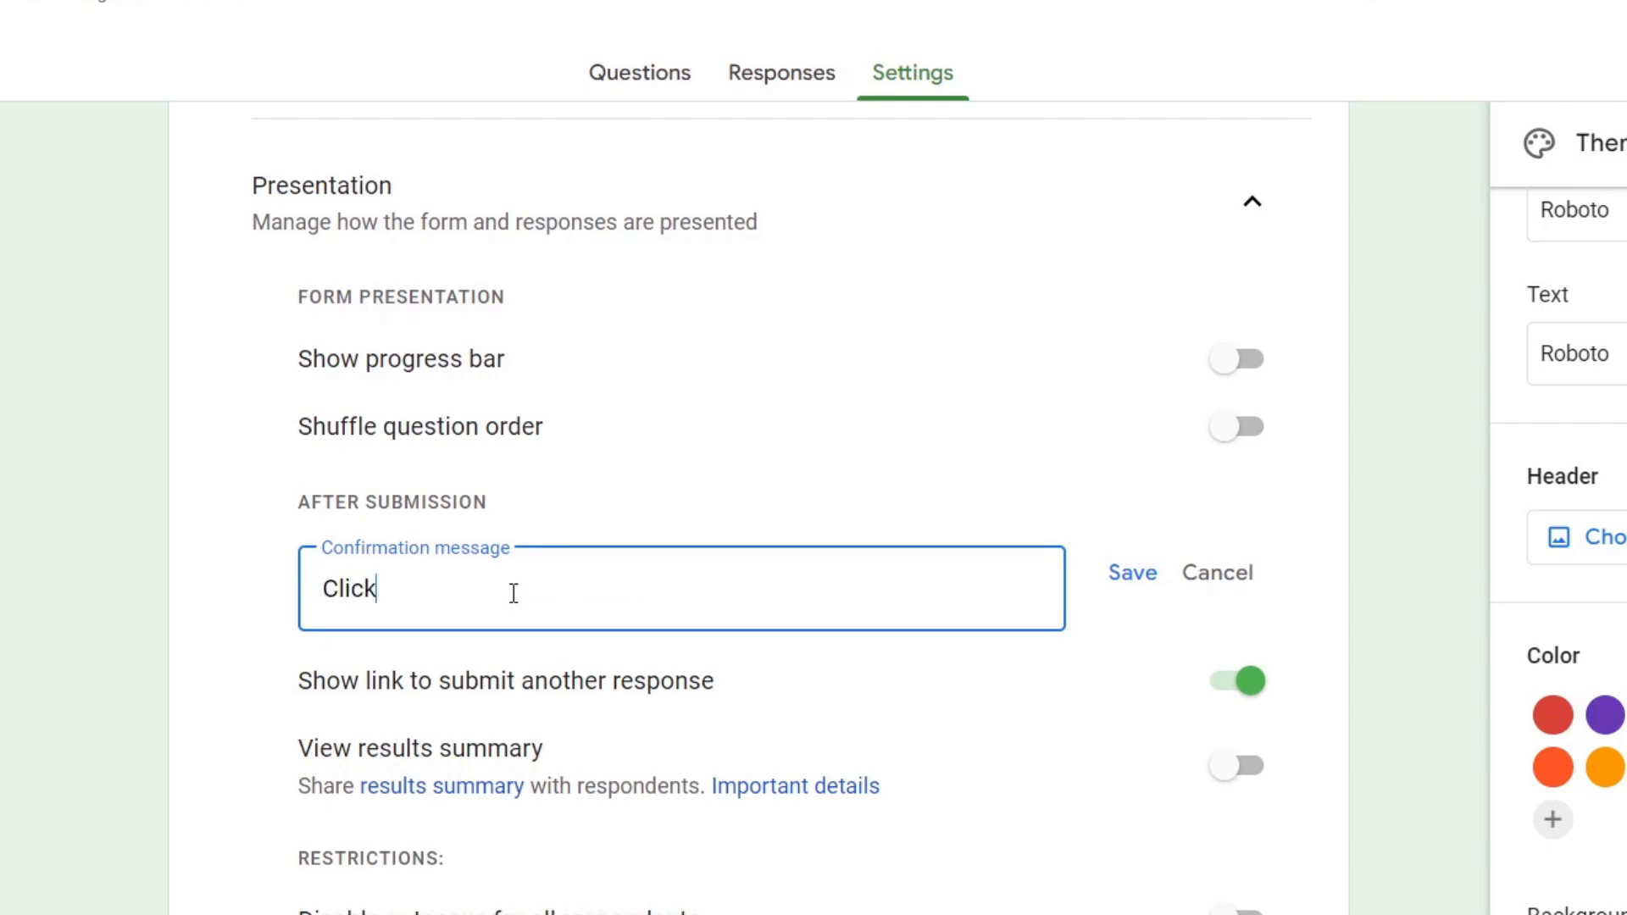
text( here to access )
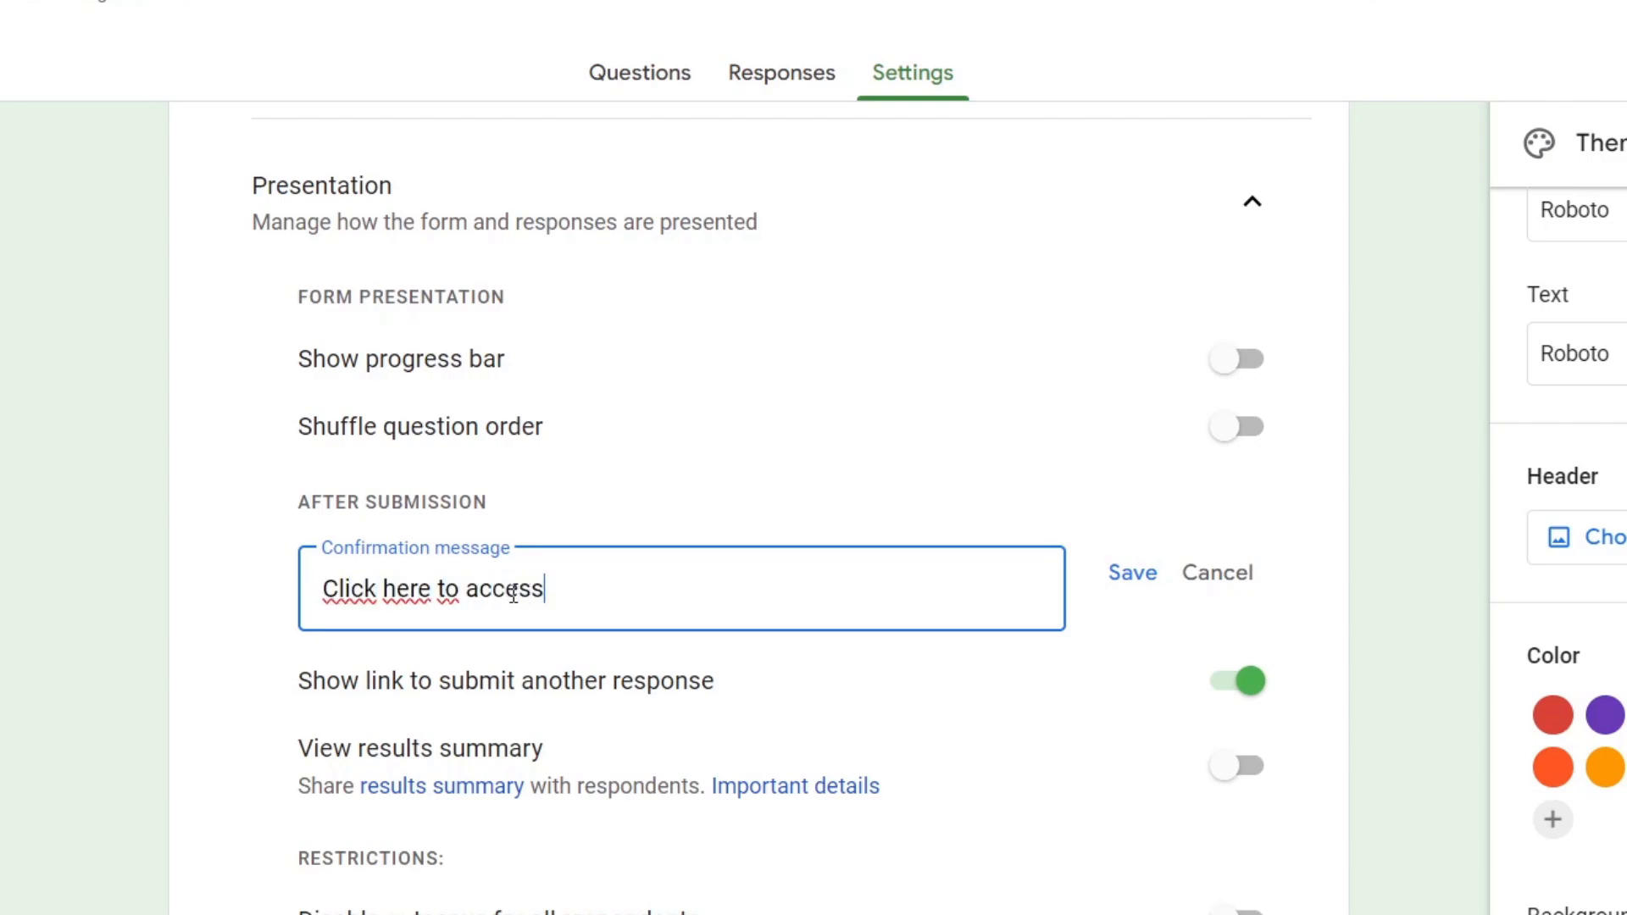
text(the login)
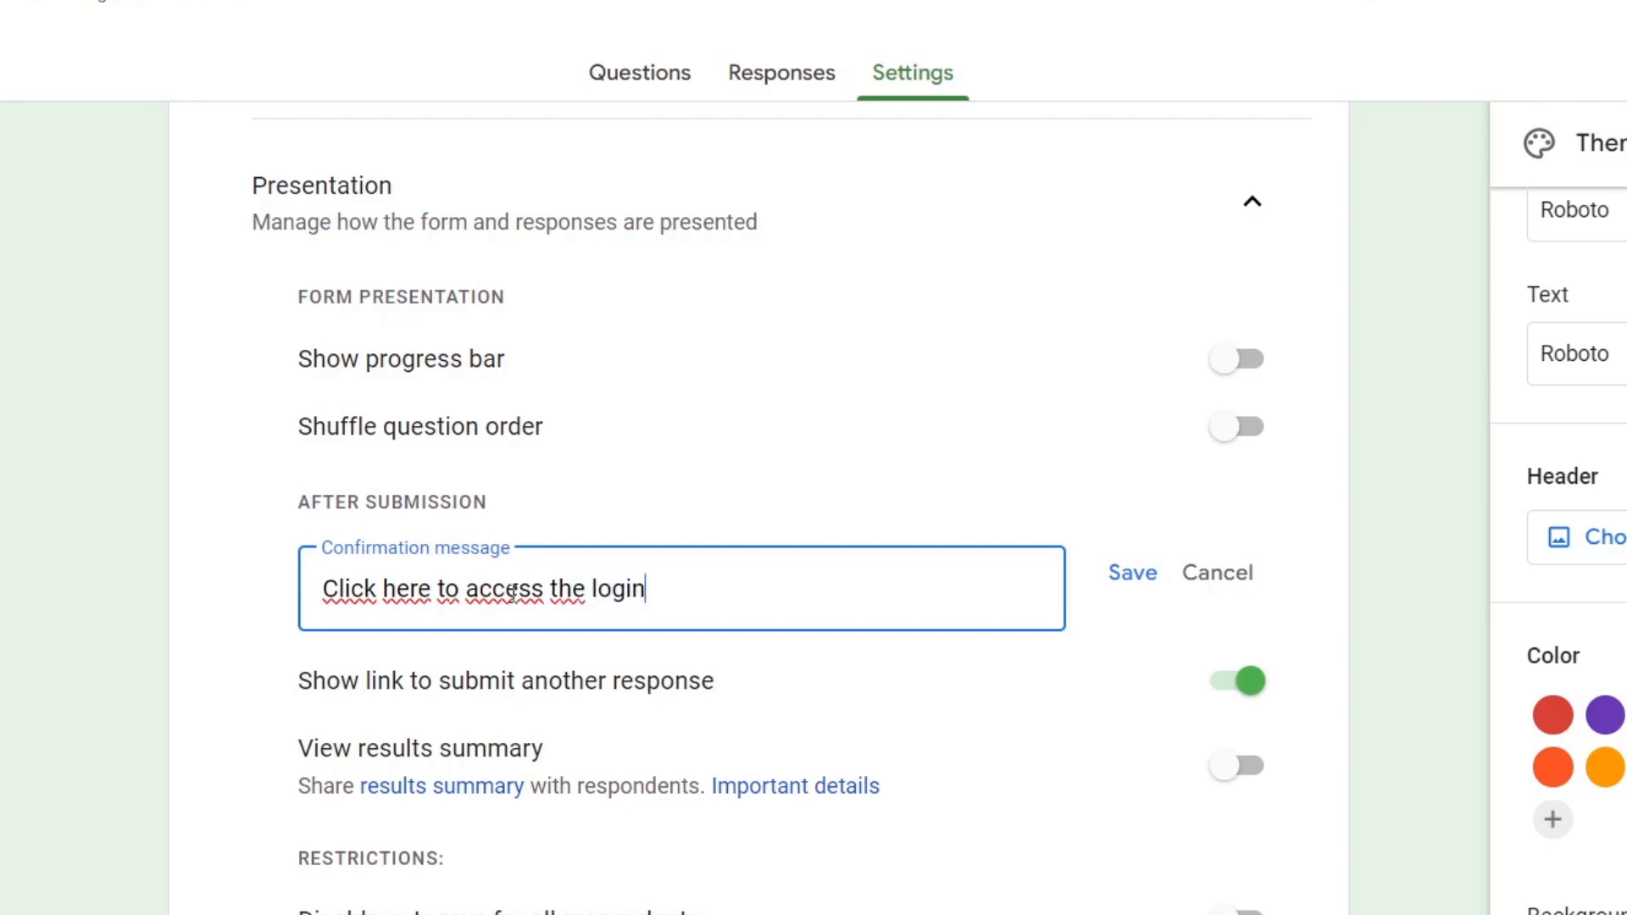
text(gin)
key(BackSpace)
key(BackSpace)
key(BackSpace)
key(BackSpace)
key(BackSpace)
text(meme)
text(ers )
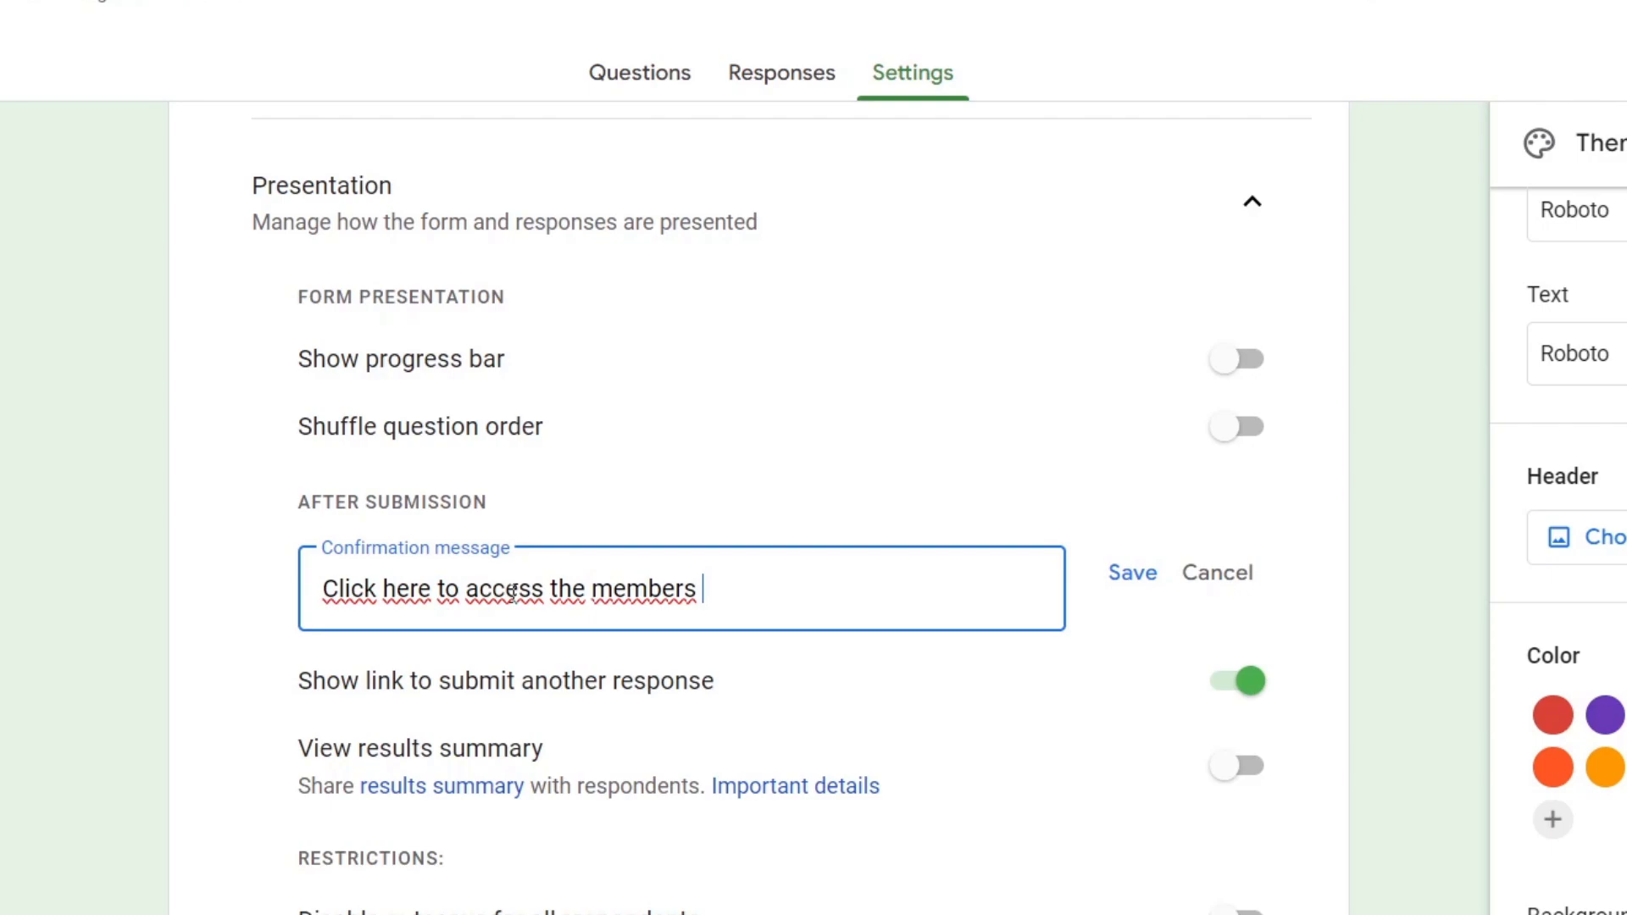
text(area:)
key(Return)
key(Return)
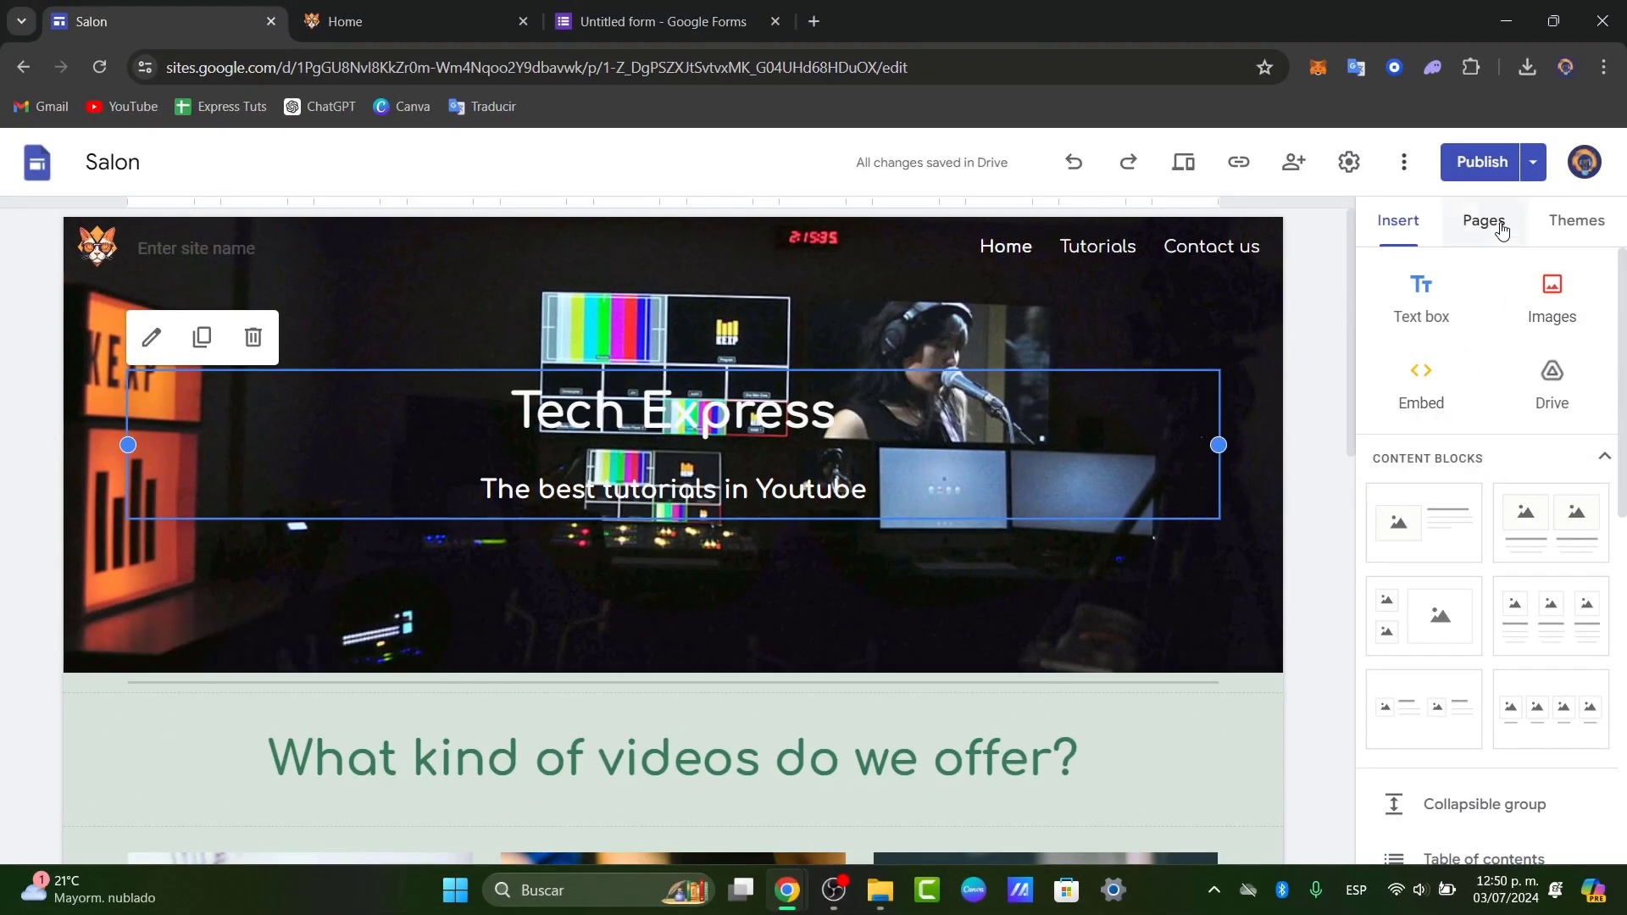
- Add a new site page named 'Member's Access' from the Pages panel
click(1484, 222)
mouse_move(1476, 803)
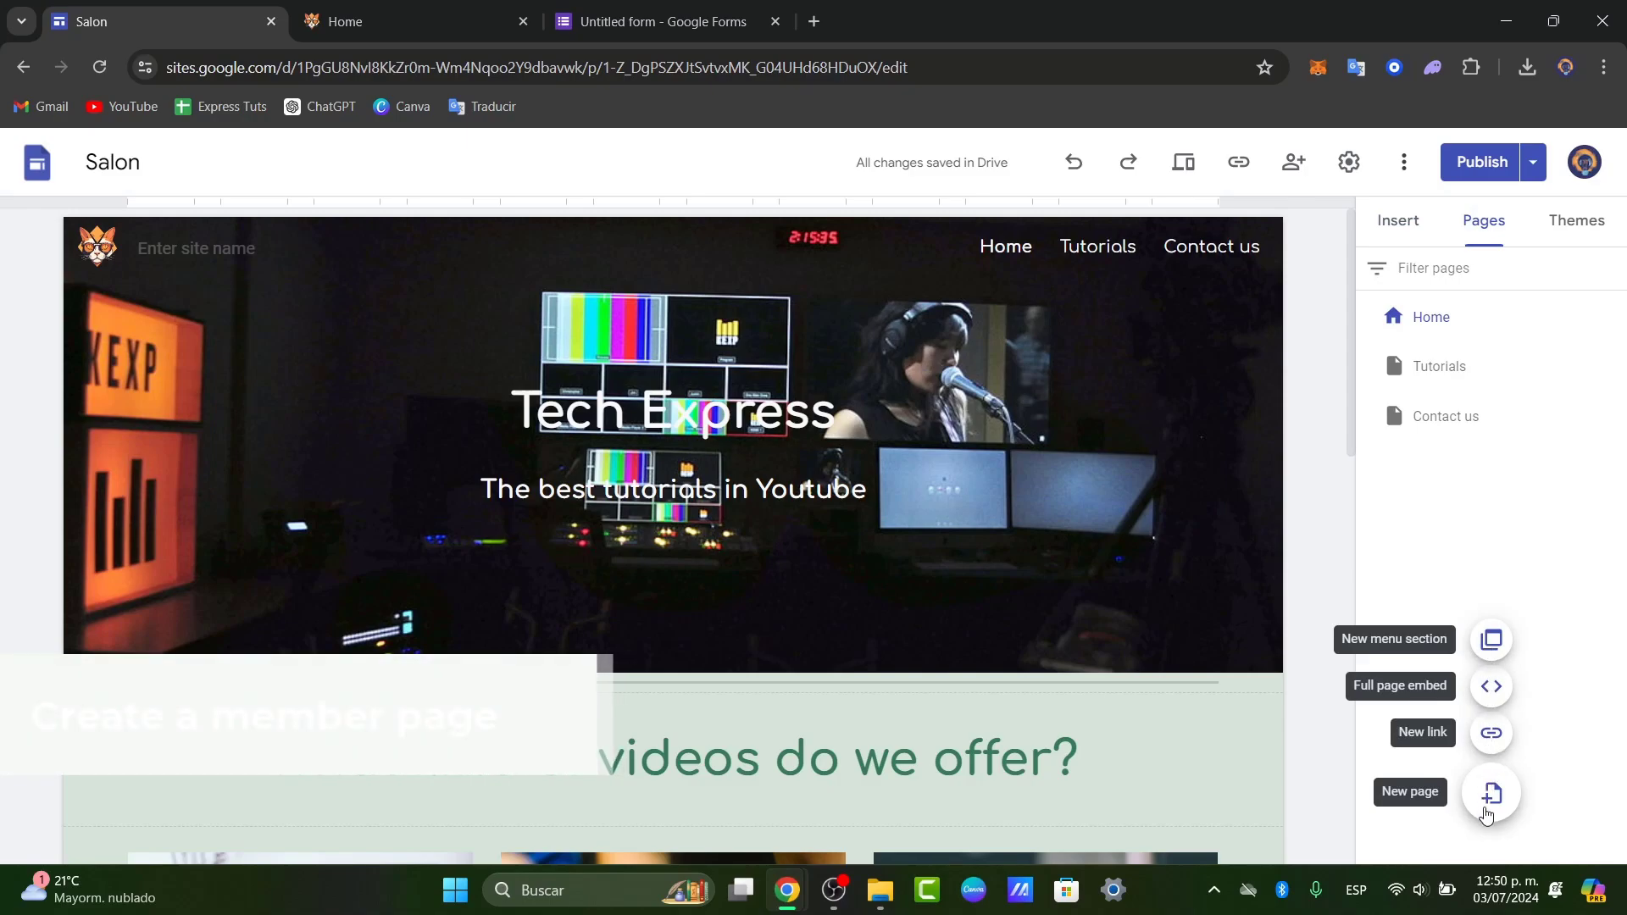
click(1491, 794)
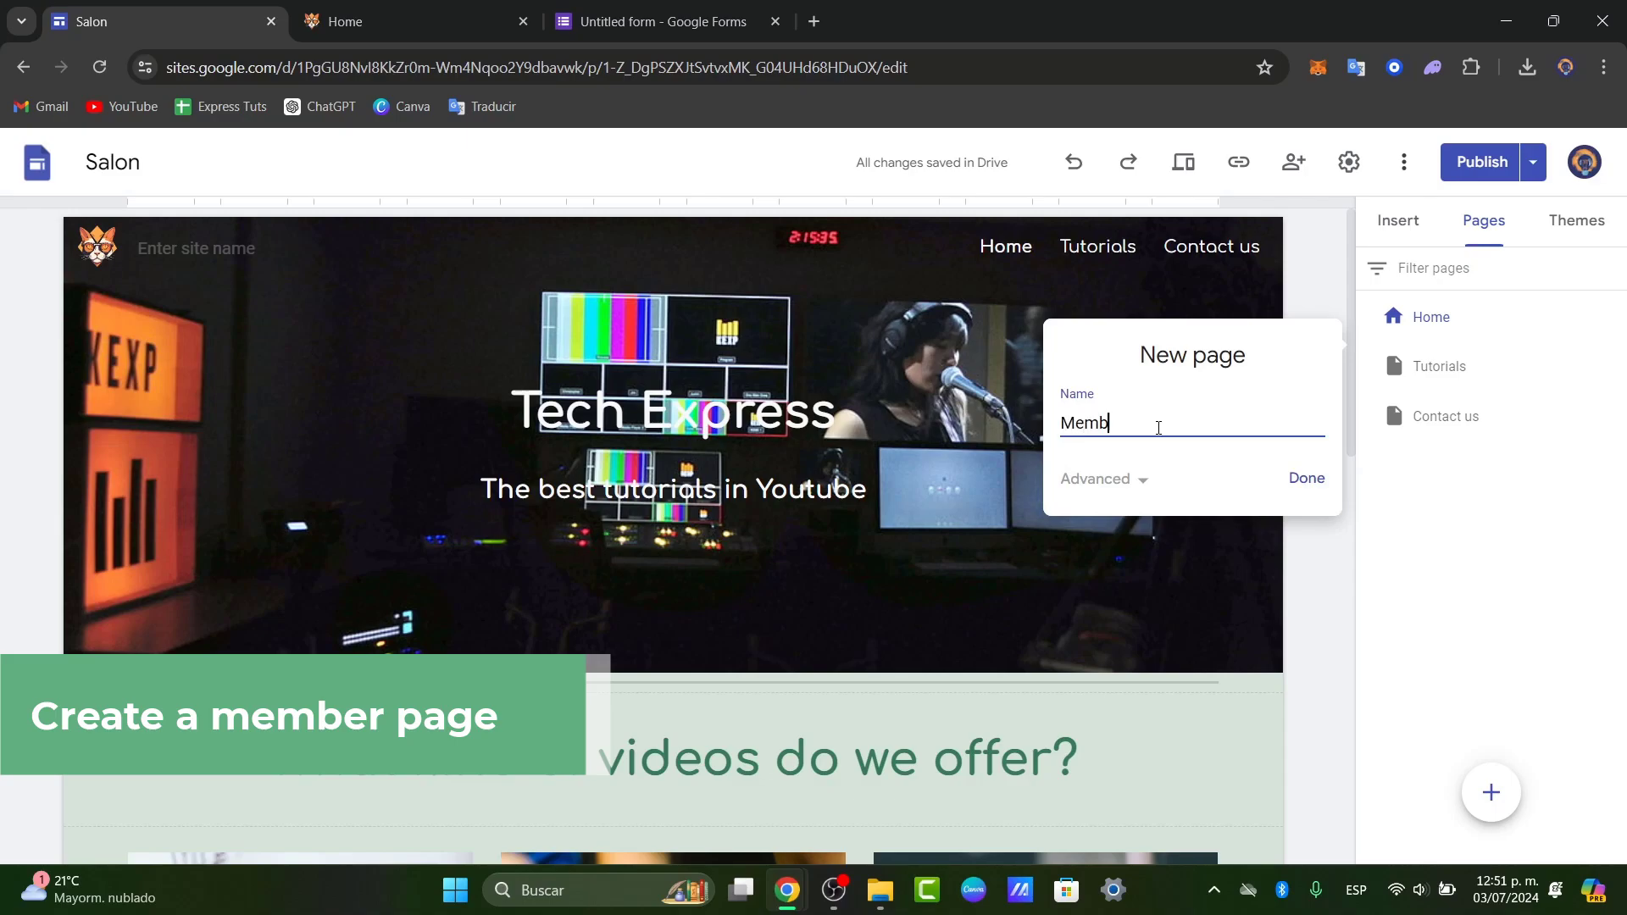
text(Member's C)
key(BackSpace)
text(Access)
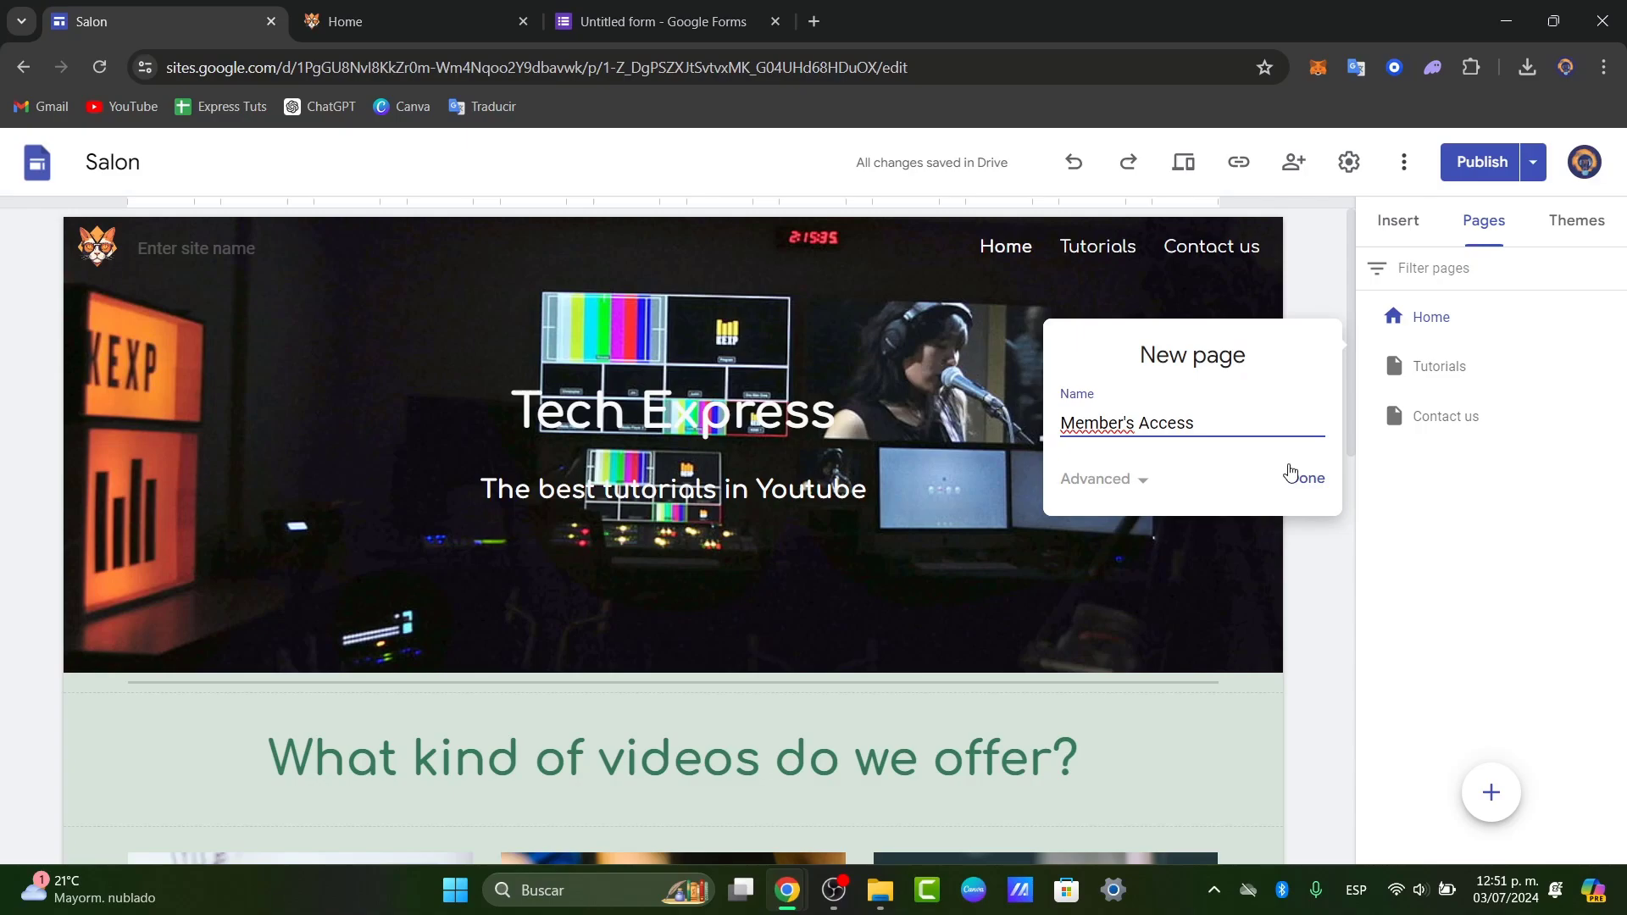
click(1306, 479)
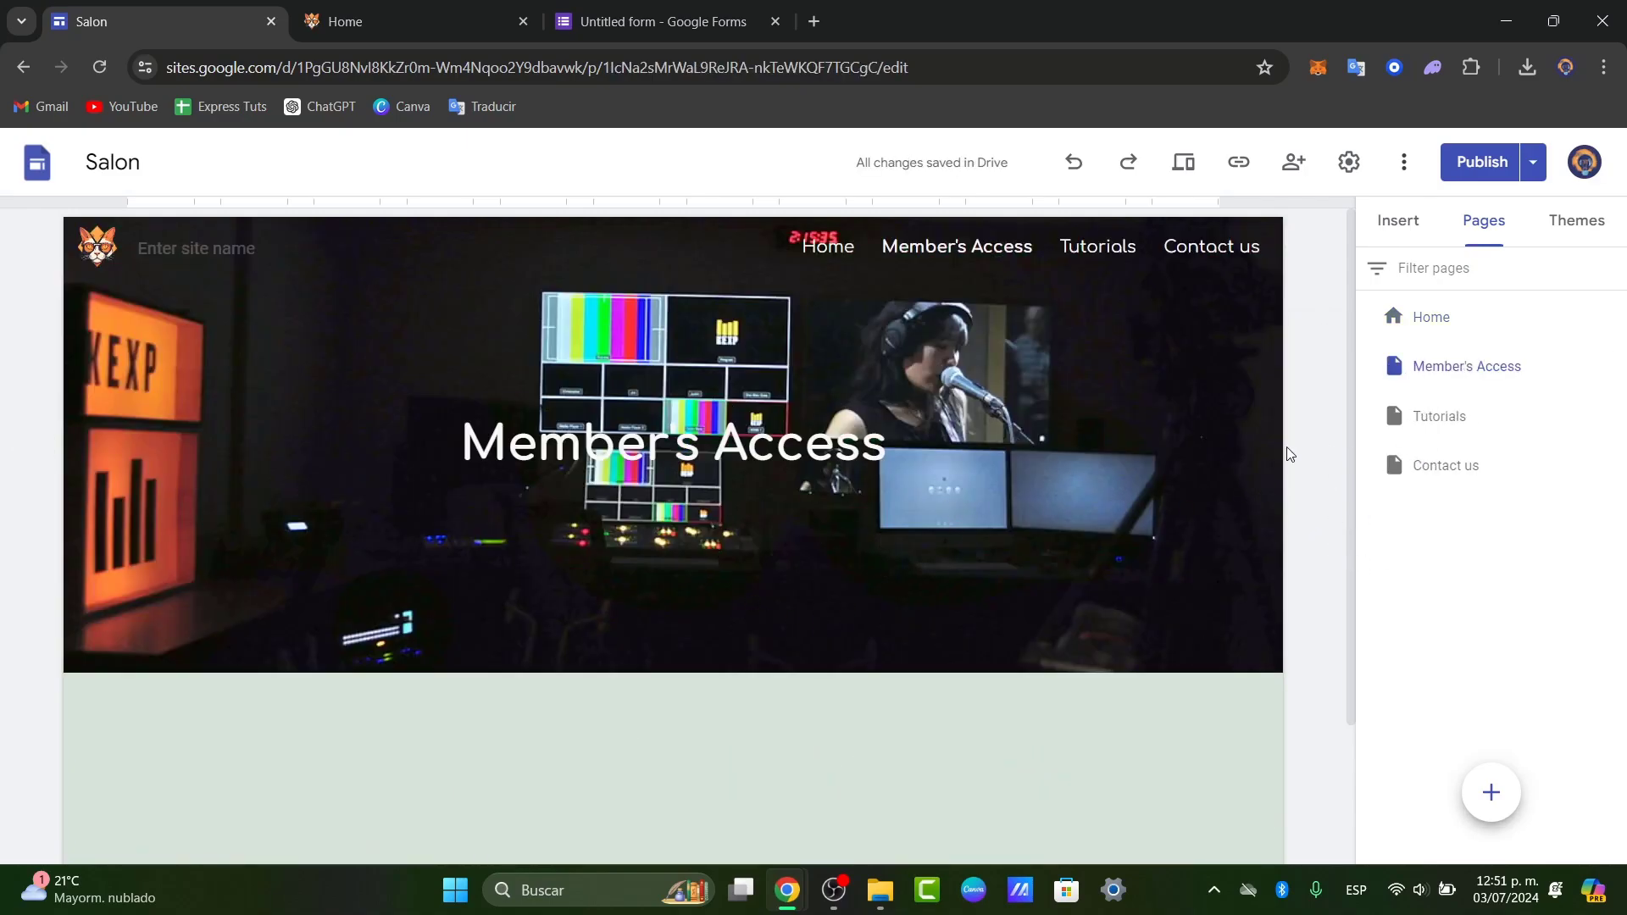
- Switch the Member's Access page header to Title only, removing the header image
scroll(866, 695, down, 2)
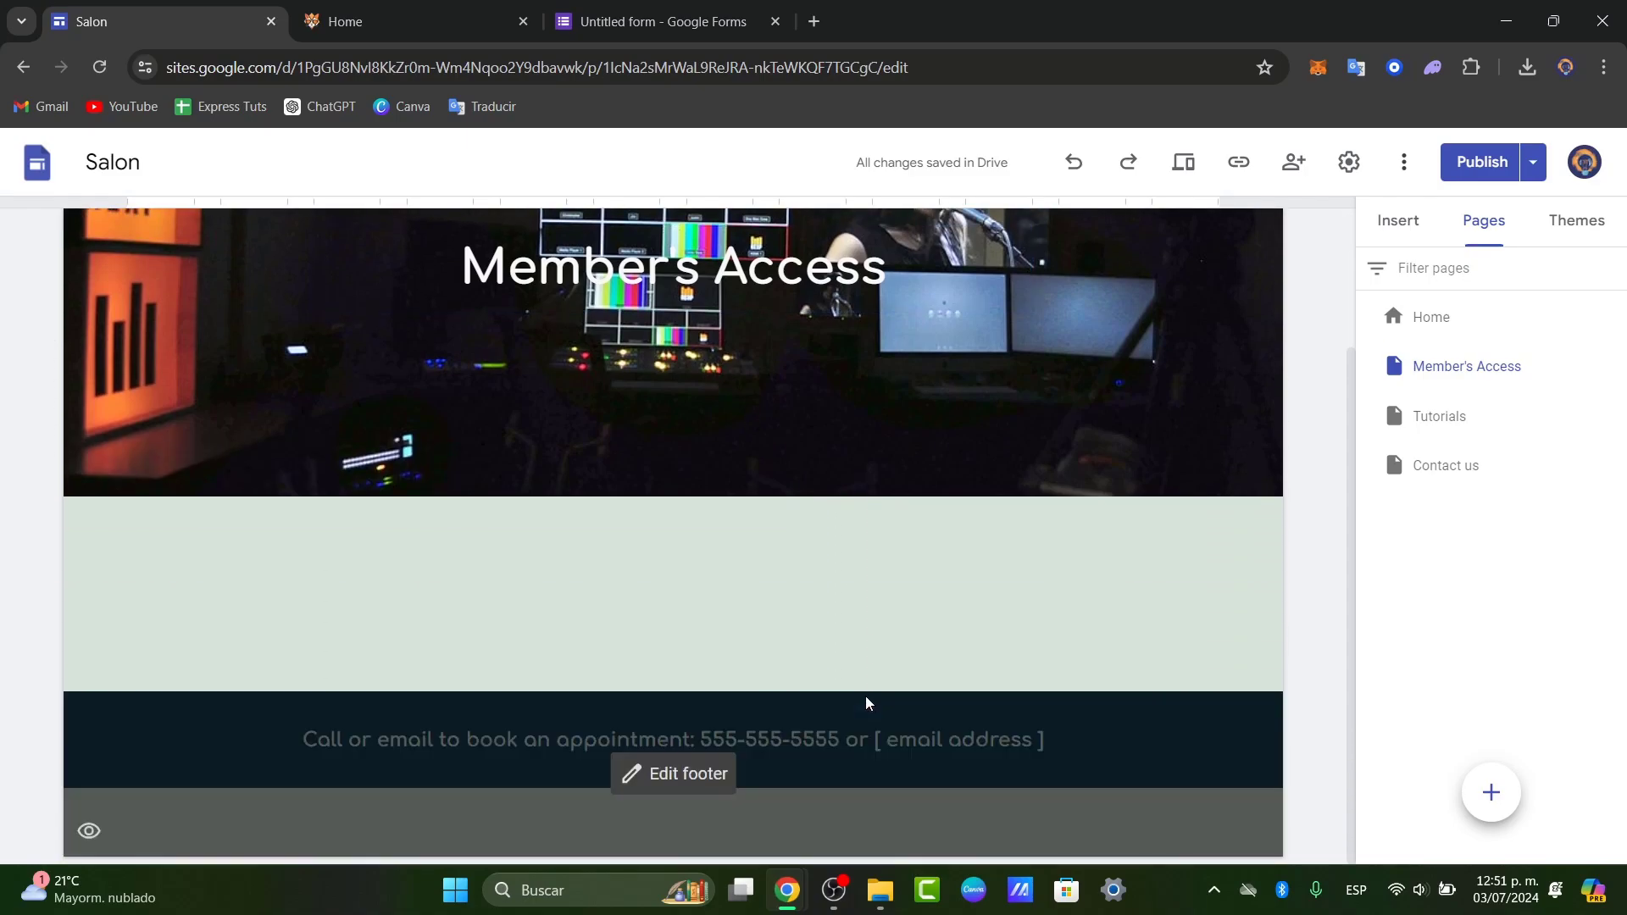
scroll(754, 568, up, 2)
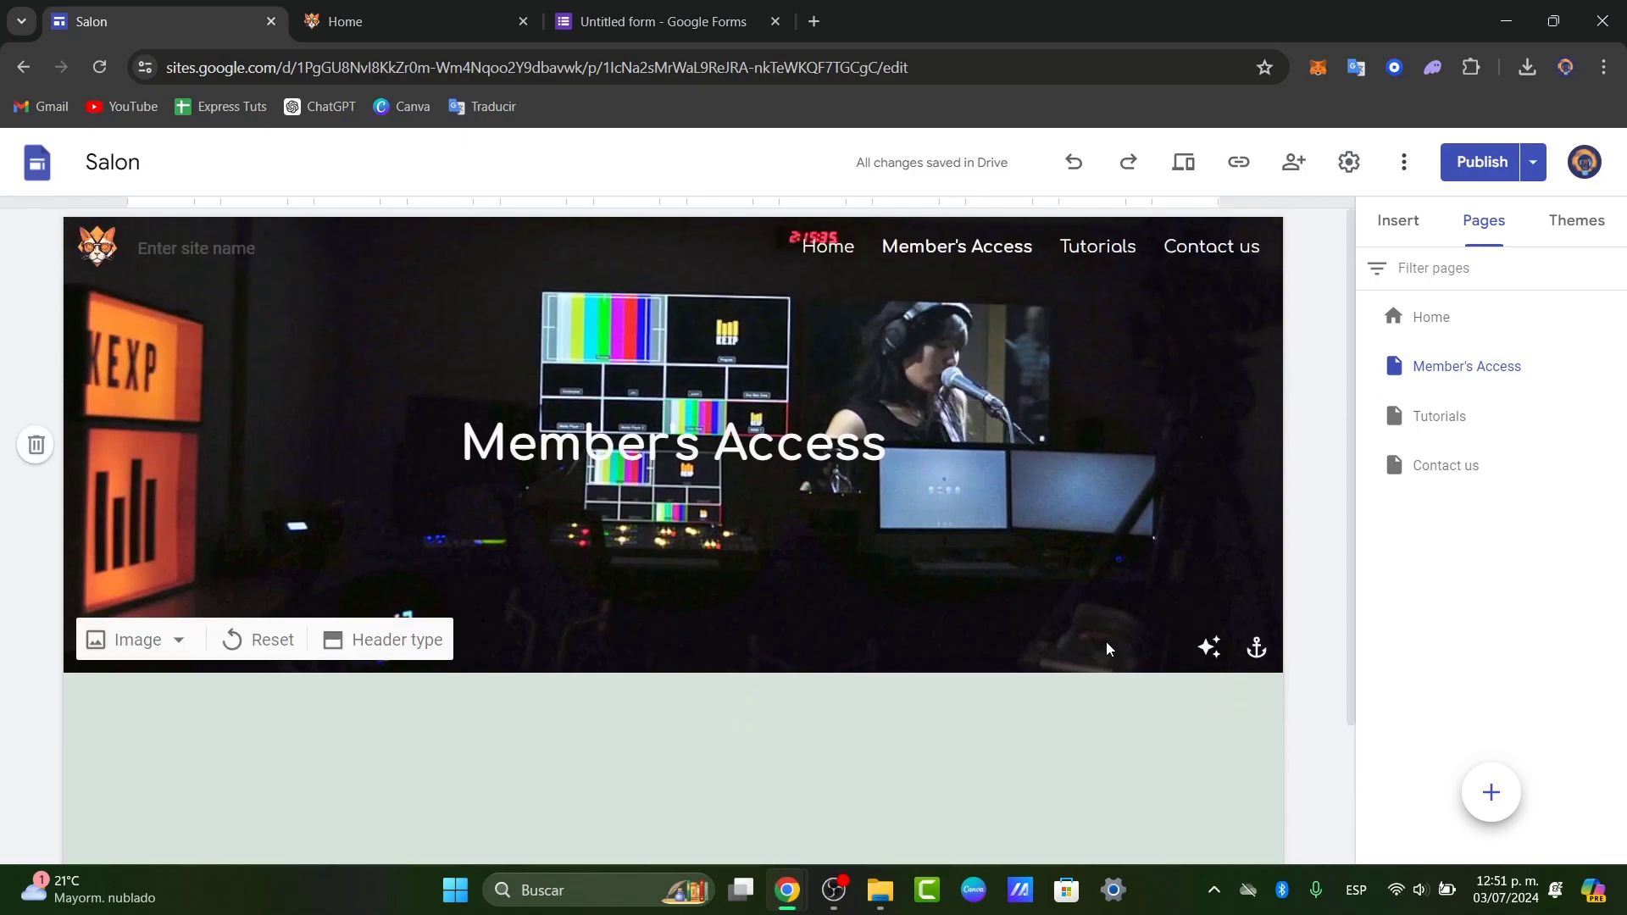
click(176, 639)
click(394, 642)
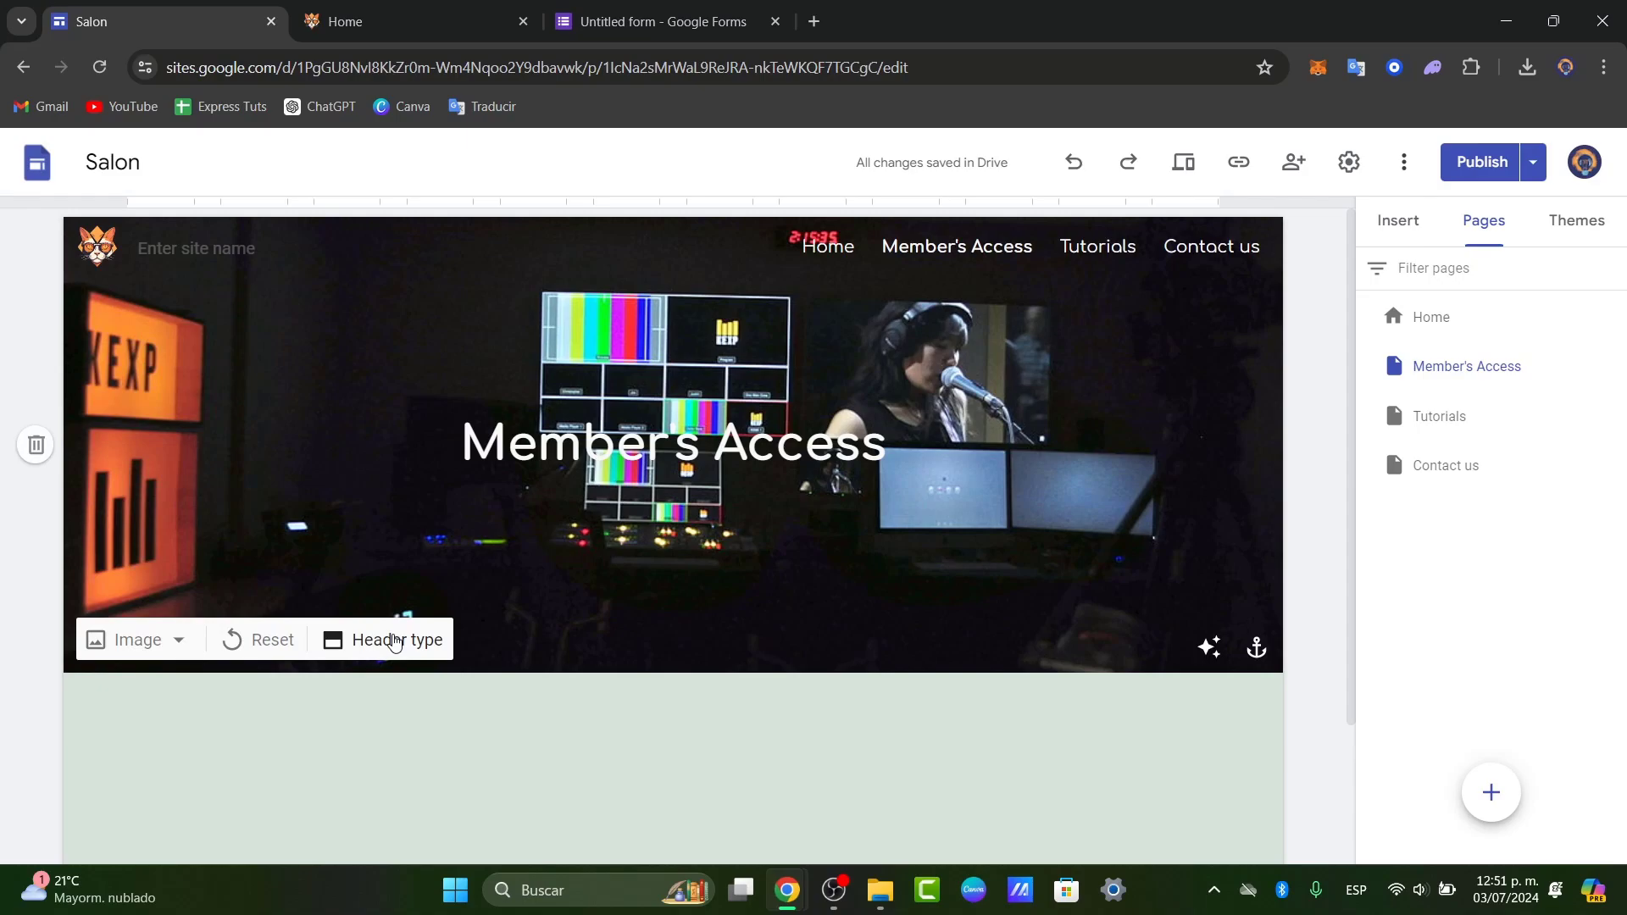
click(585, 632)
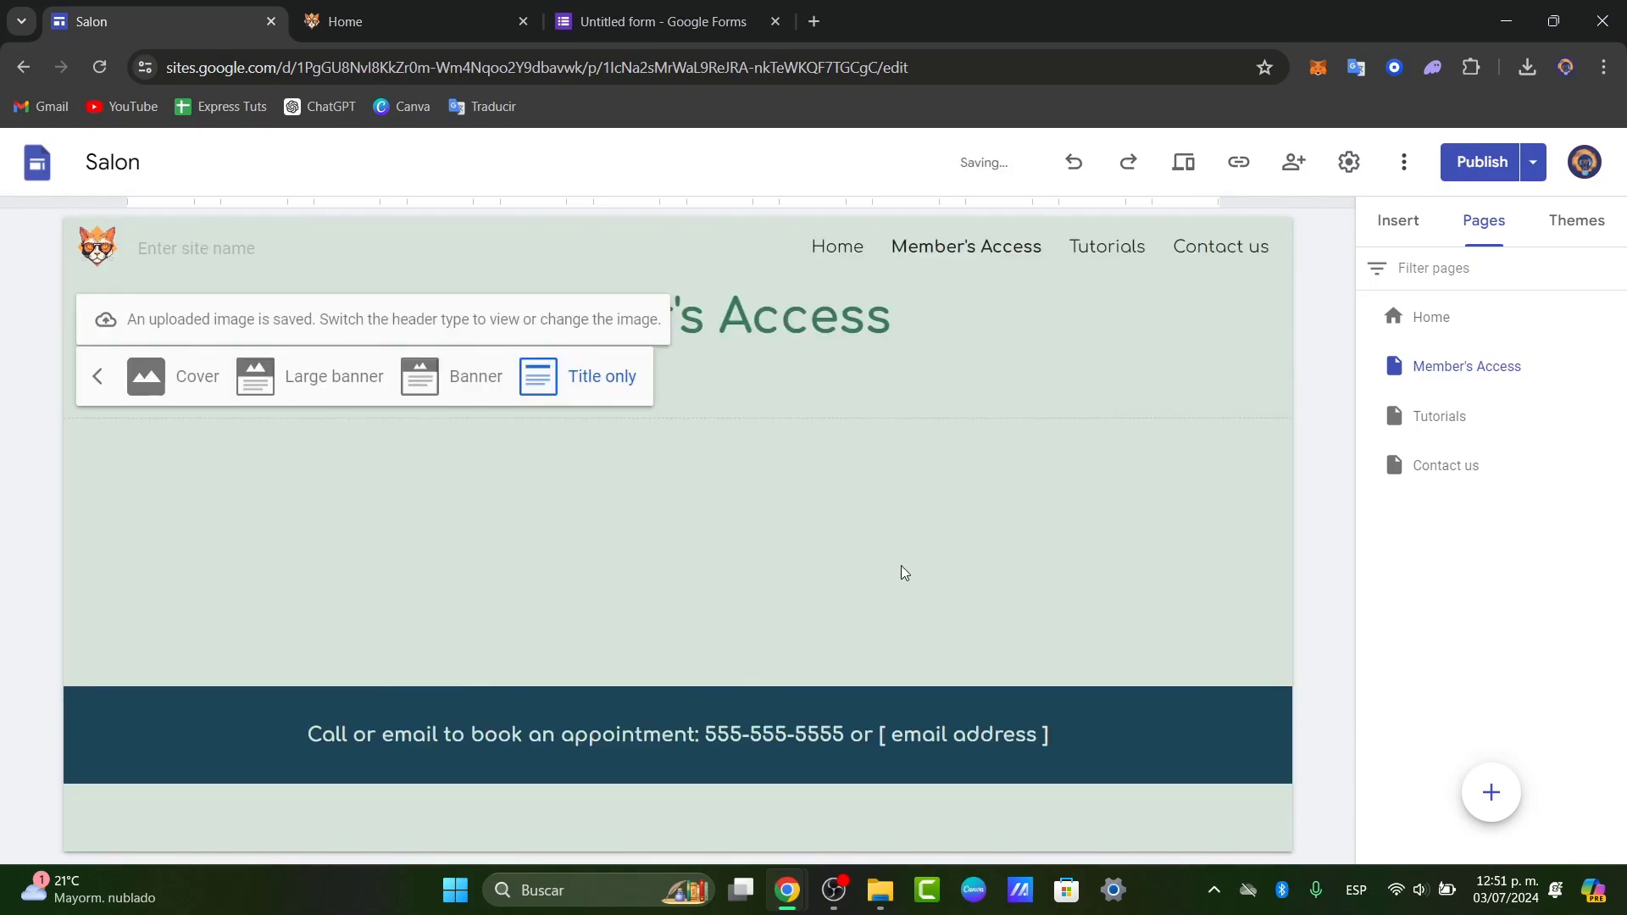
- Add a text box 'Welcome to the members access', bold, centred and size 24
click(1398, 220)
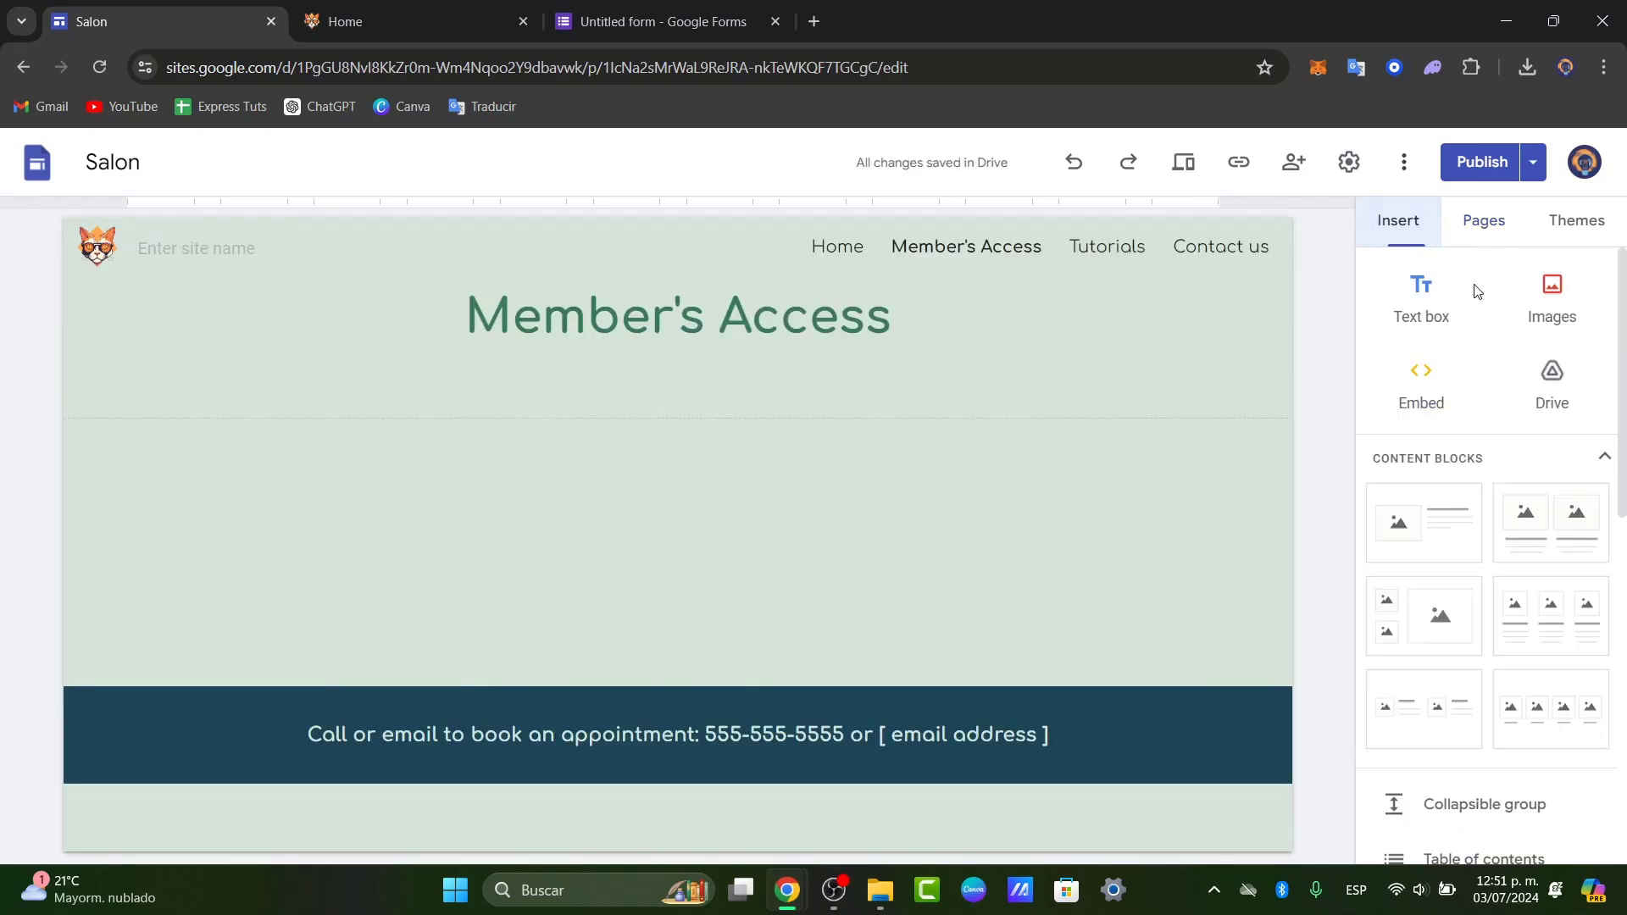
click(1407, 289)
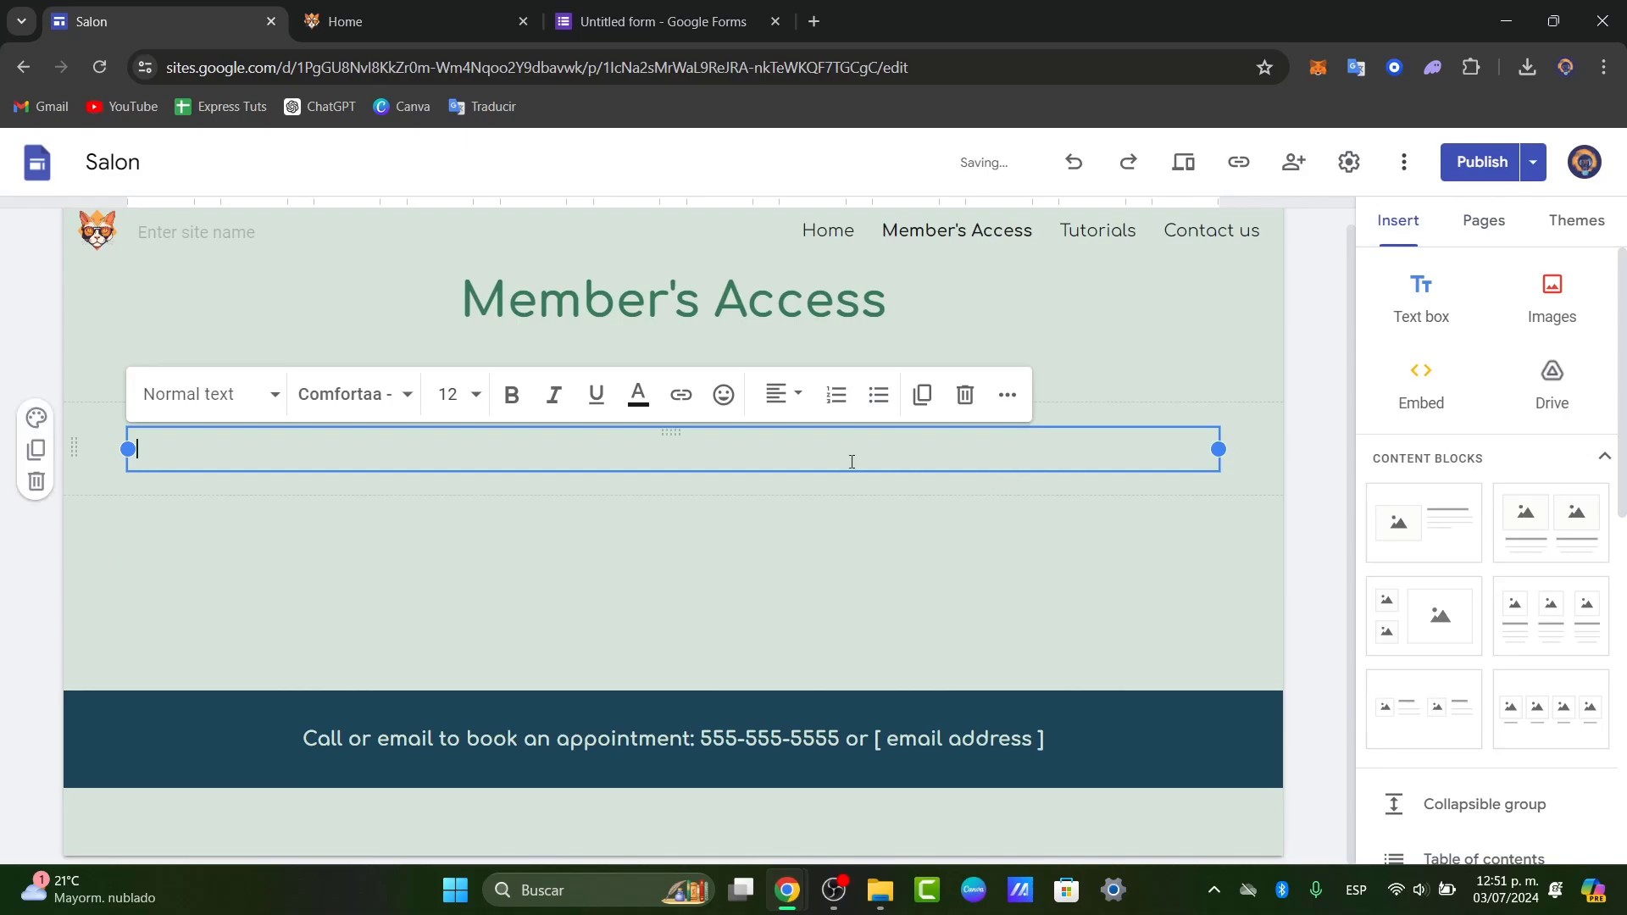
text(Welcome to the)
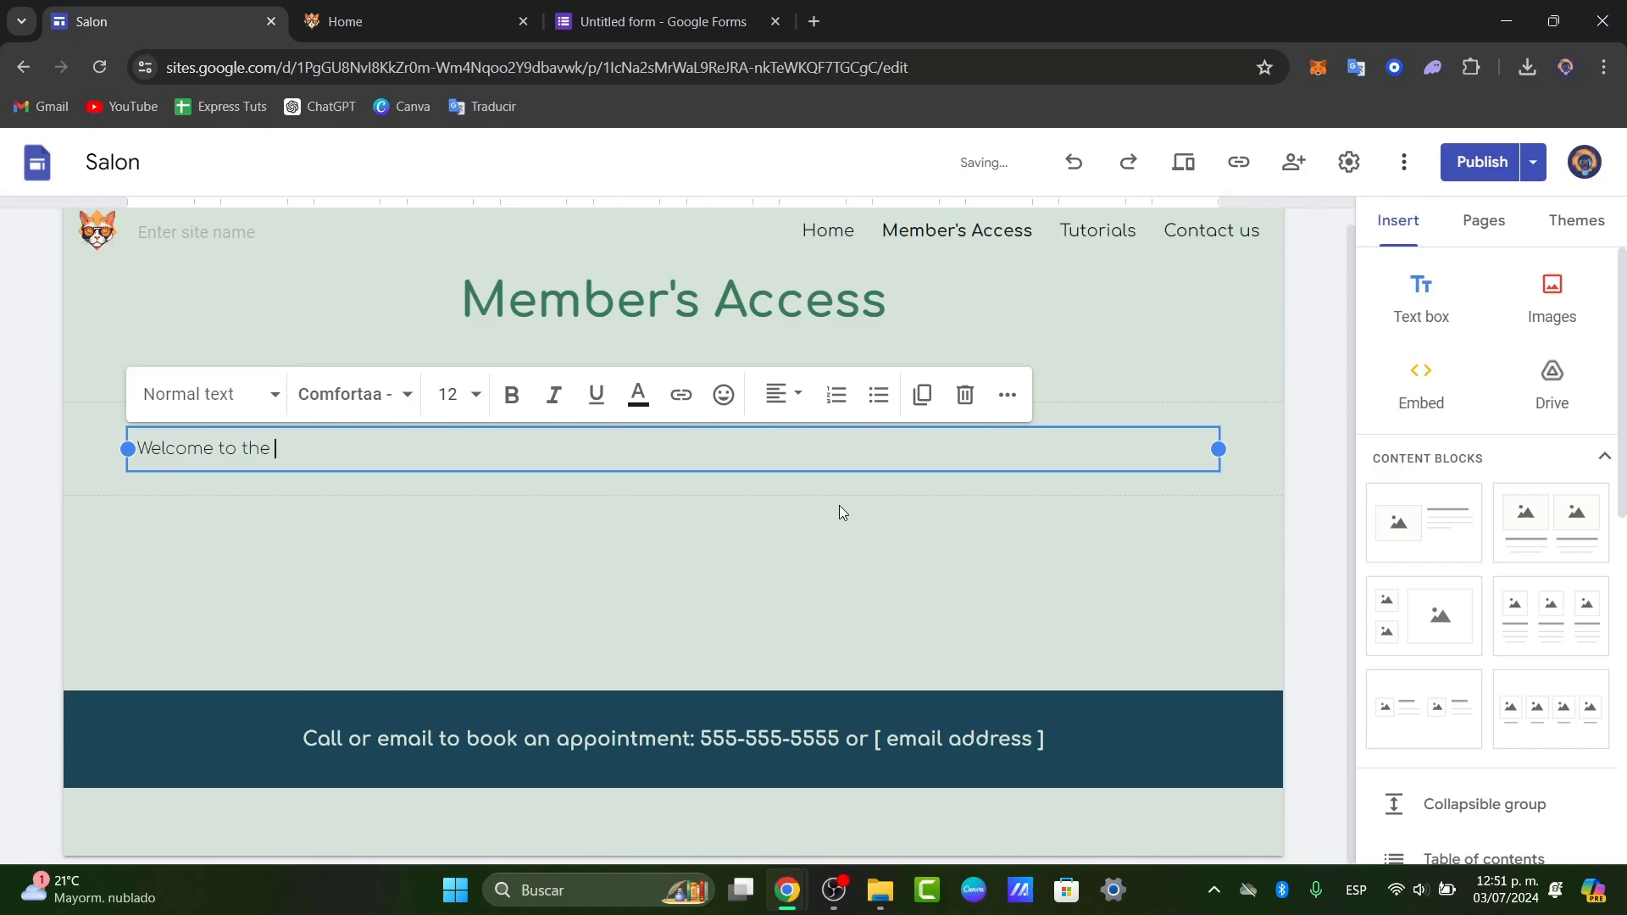
text( members access)
triple_click(606, 462)
click(520, 401)
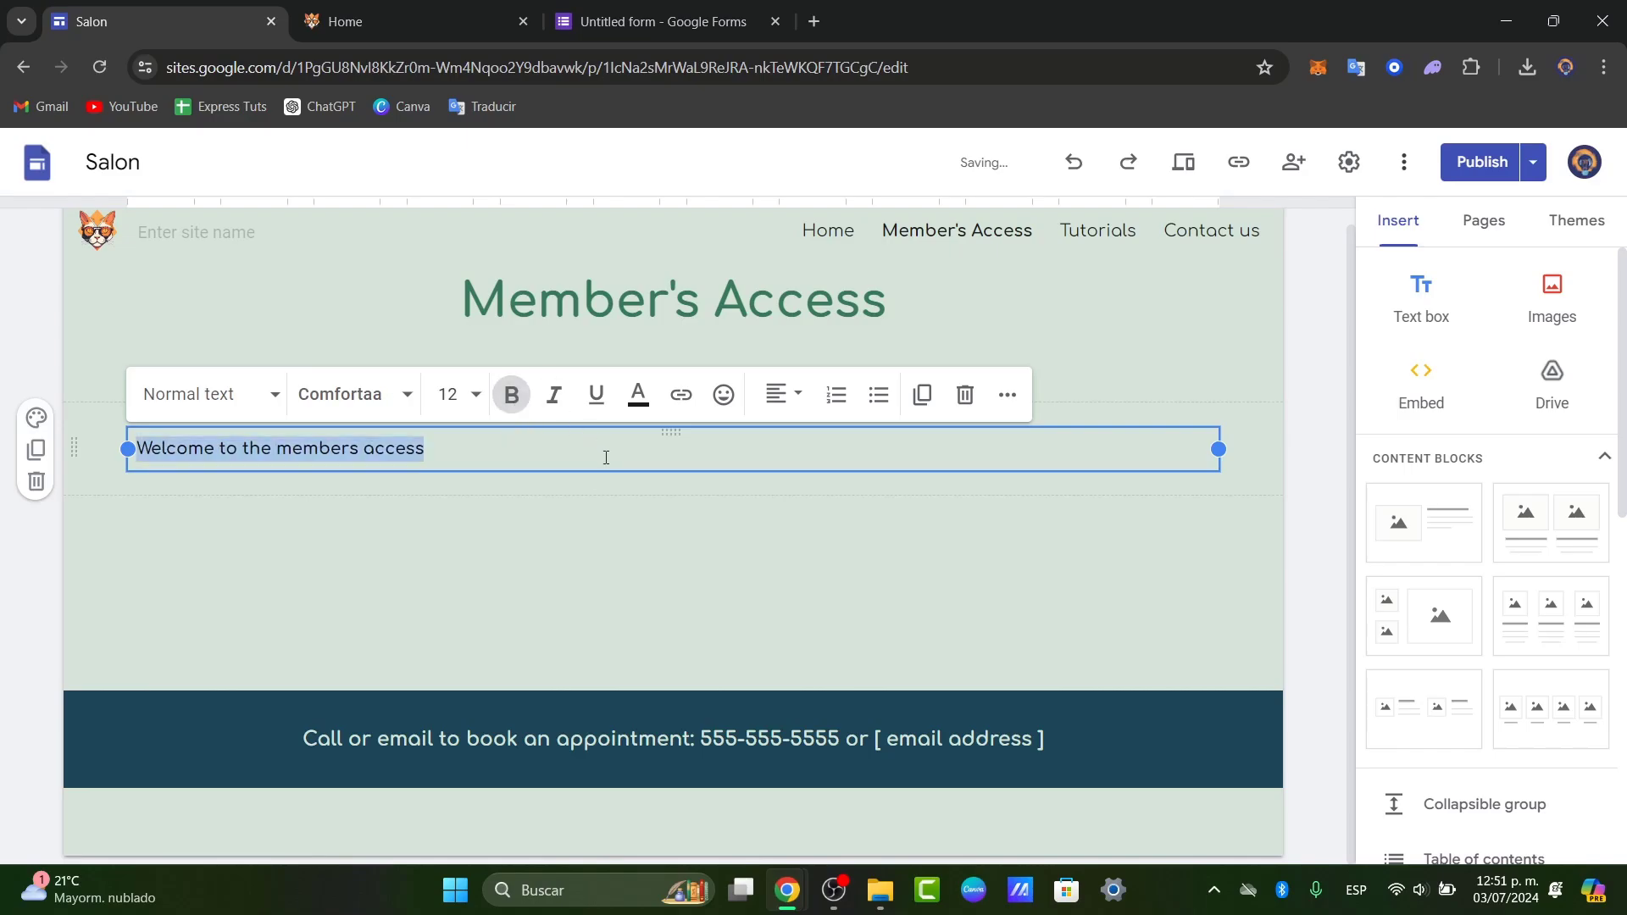
click(784, 394)
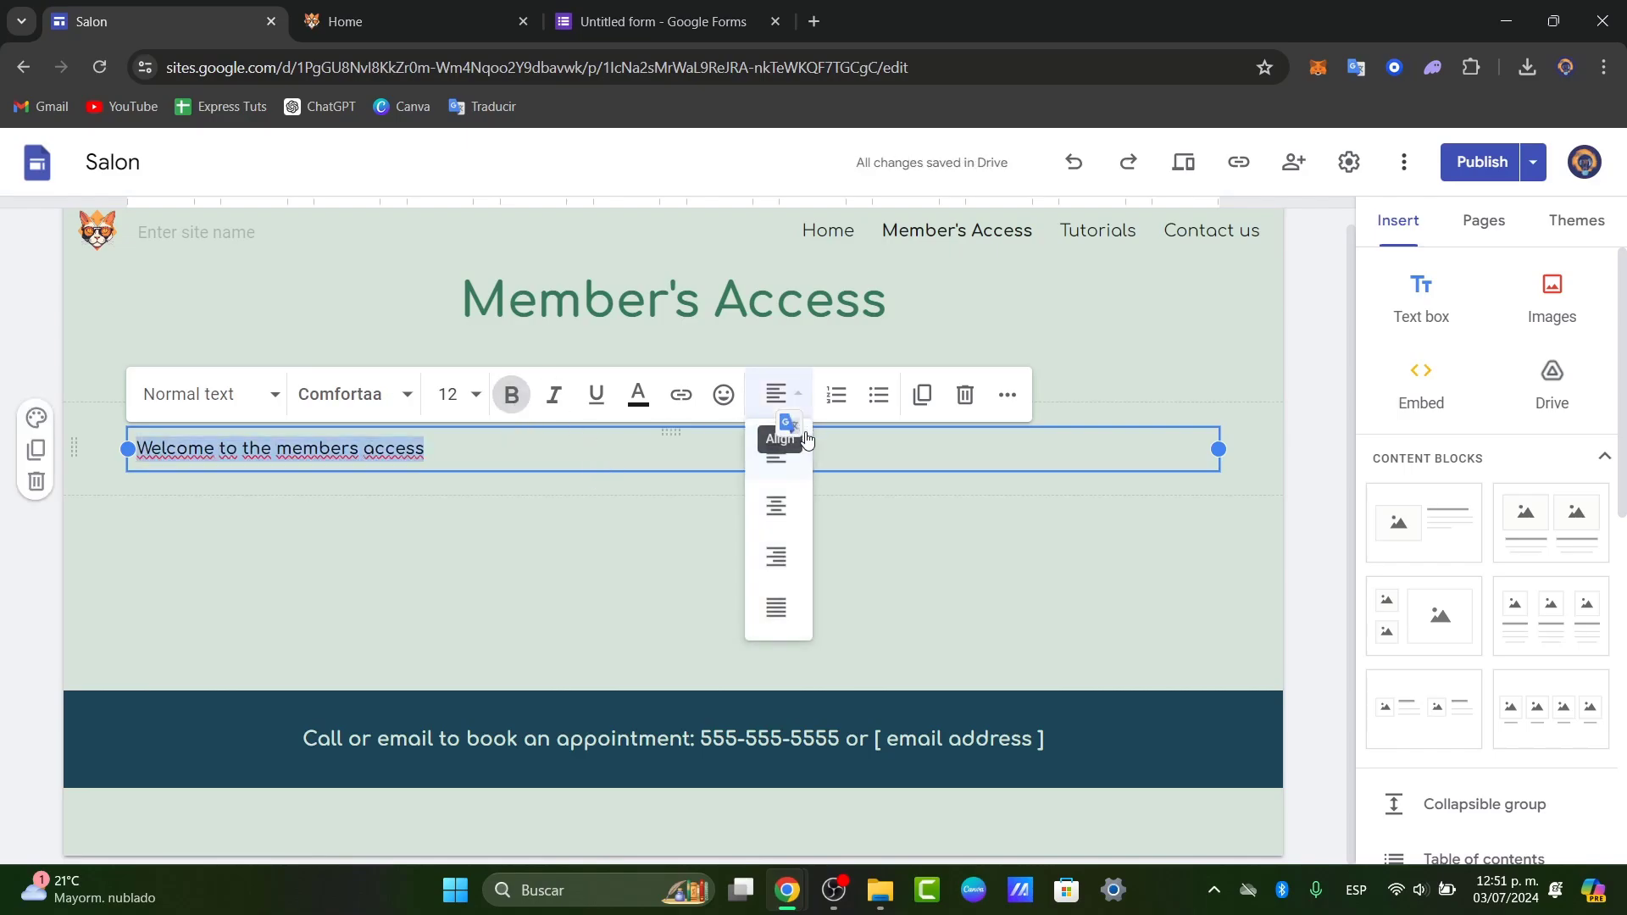
click(778, 506)
click(457, 394)
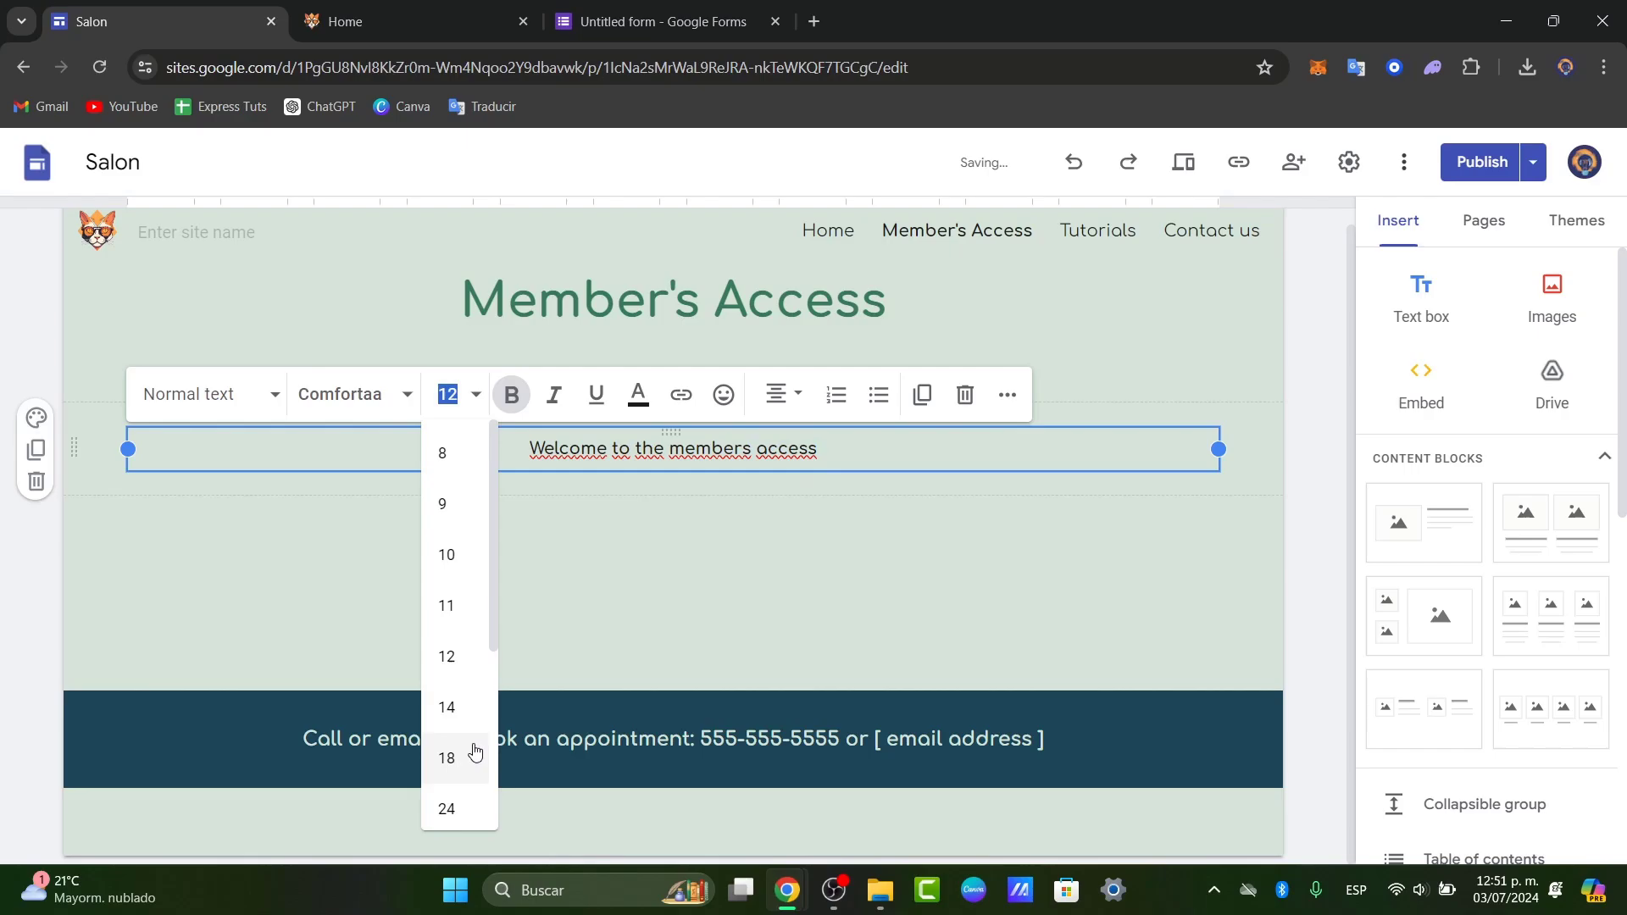
click(472, 803)
click(863, 513)
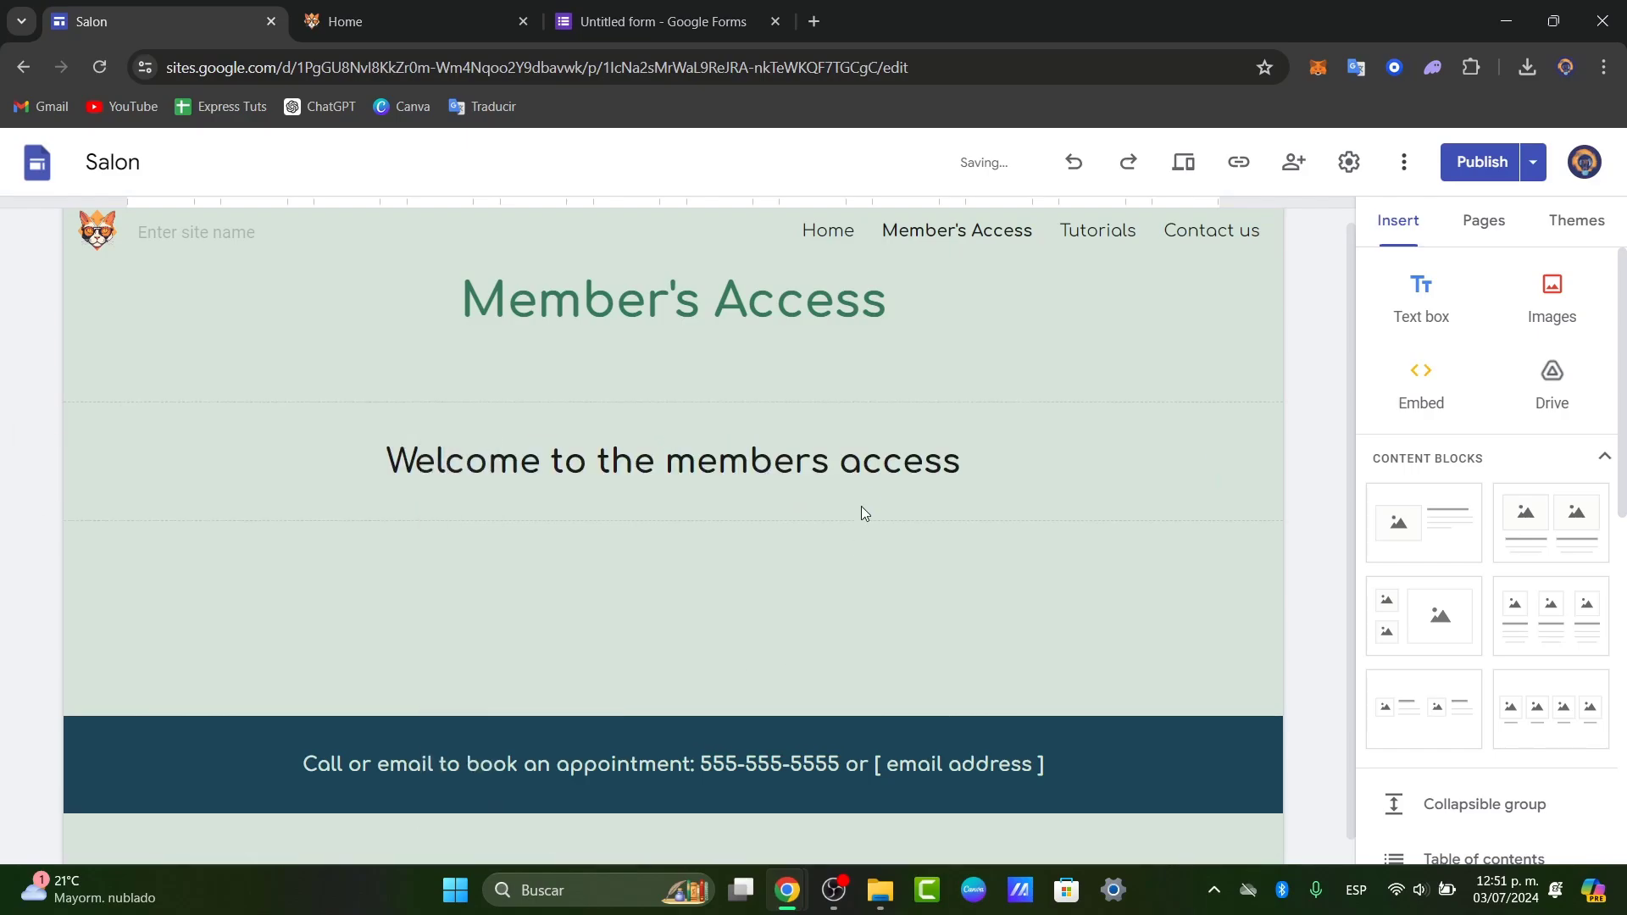
- Hide Member's Access from the site navigation and publish the site
click(1485, 222)
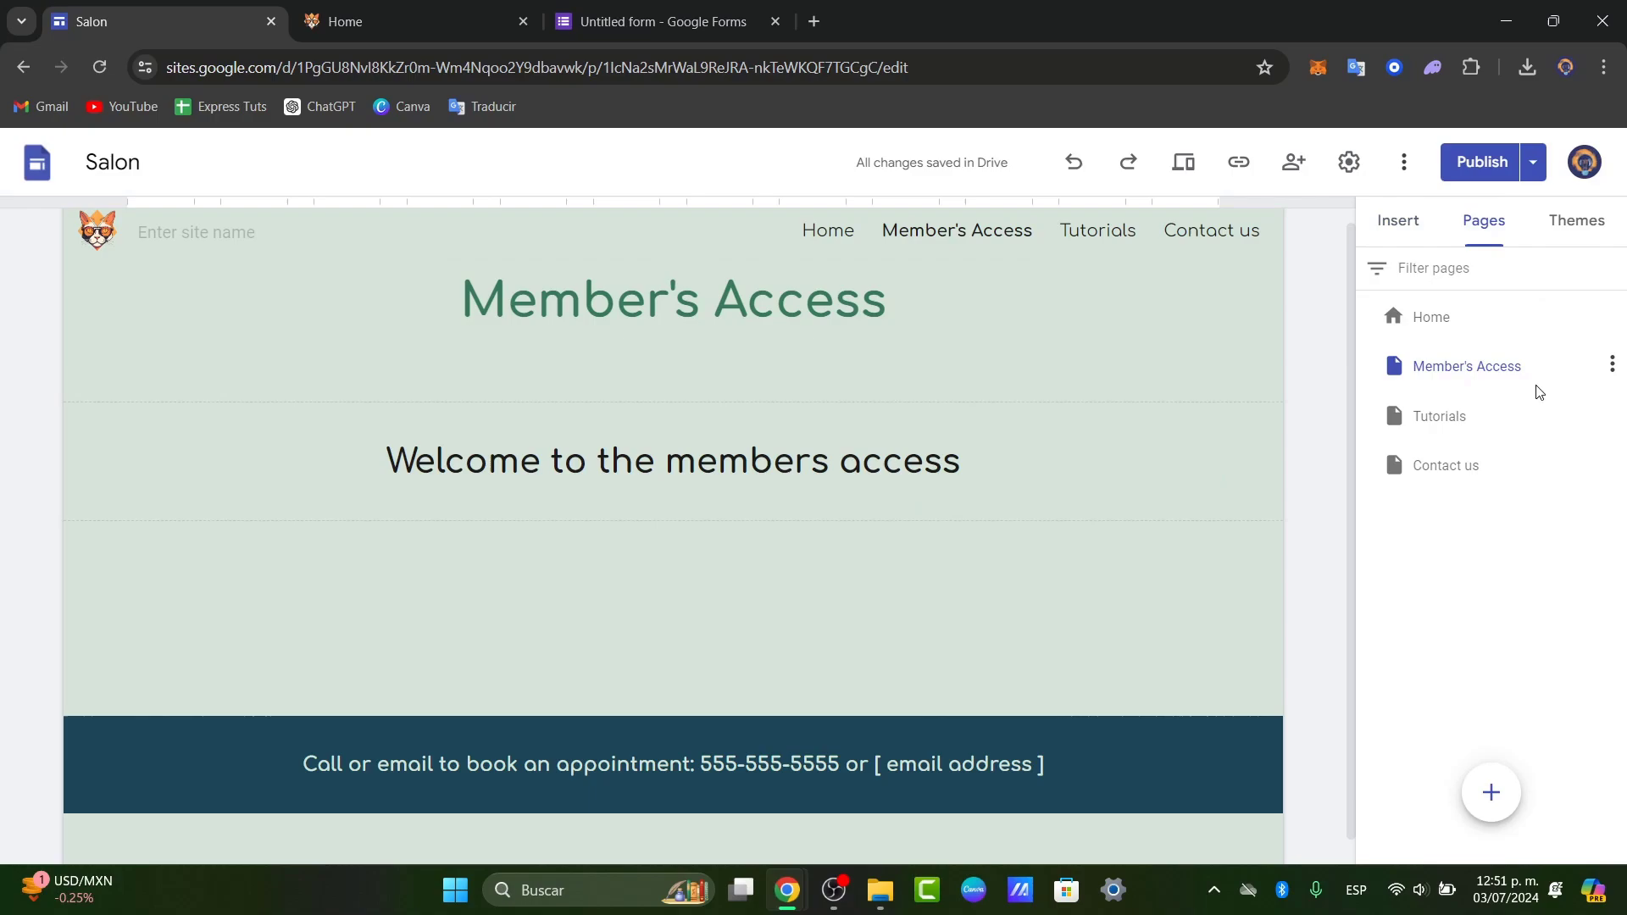
click(1611, 378)
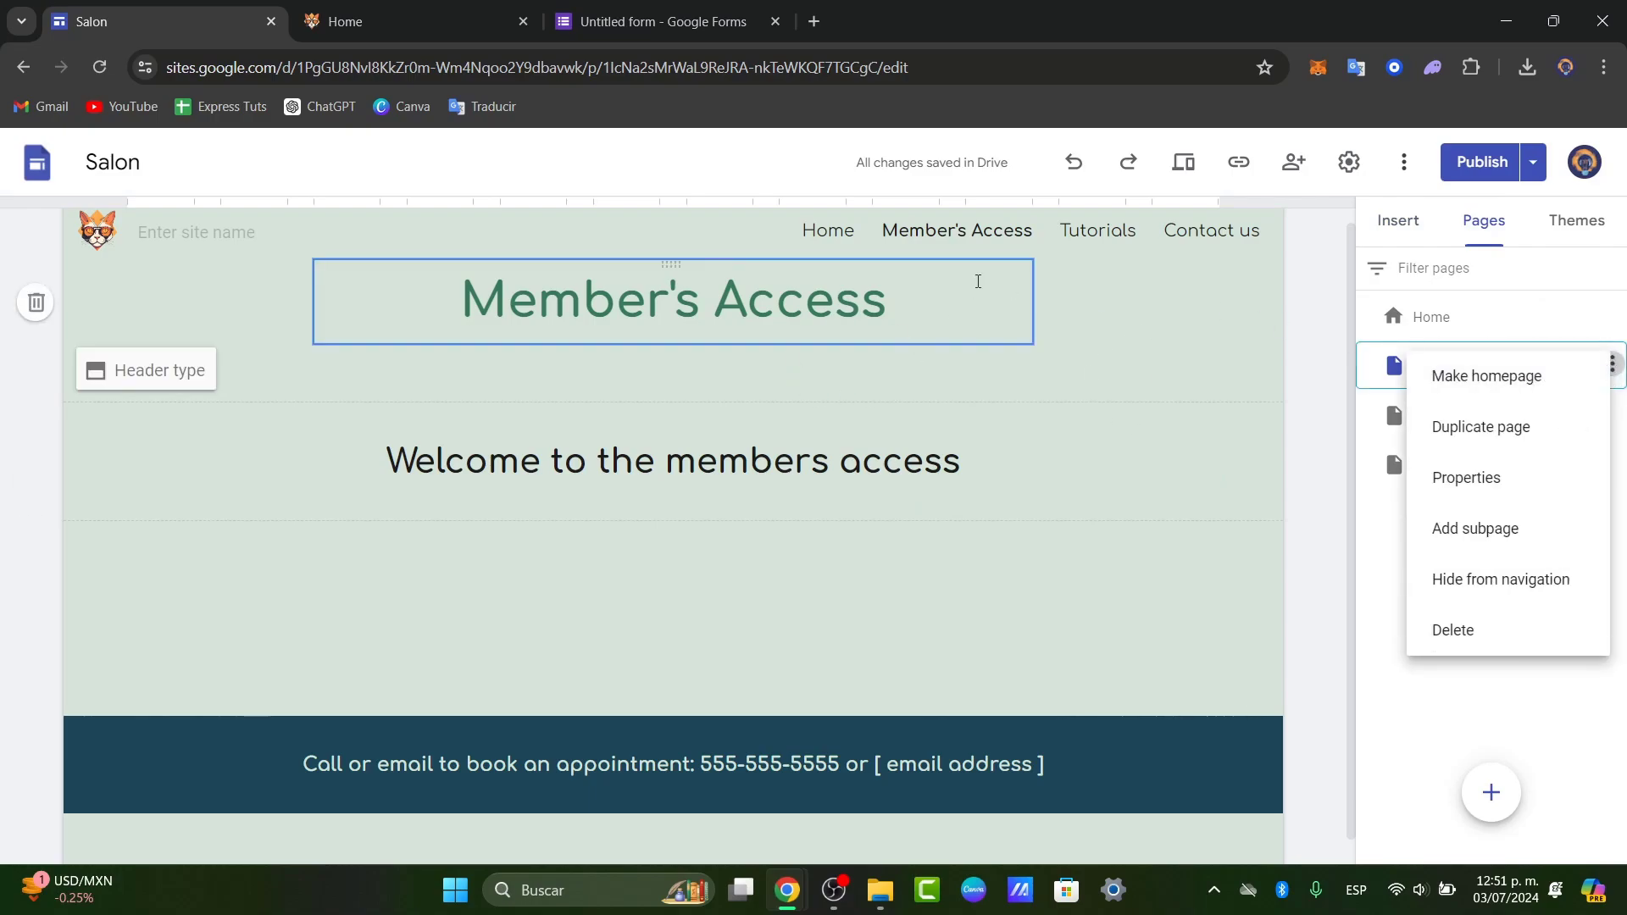
click(1537, 584)
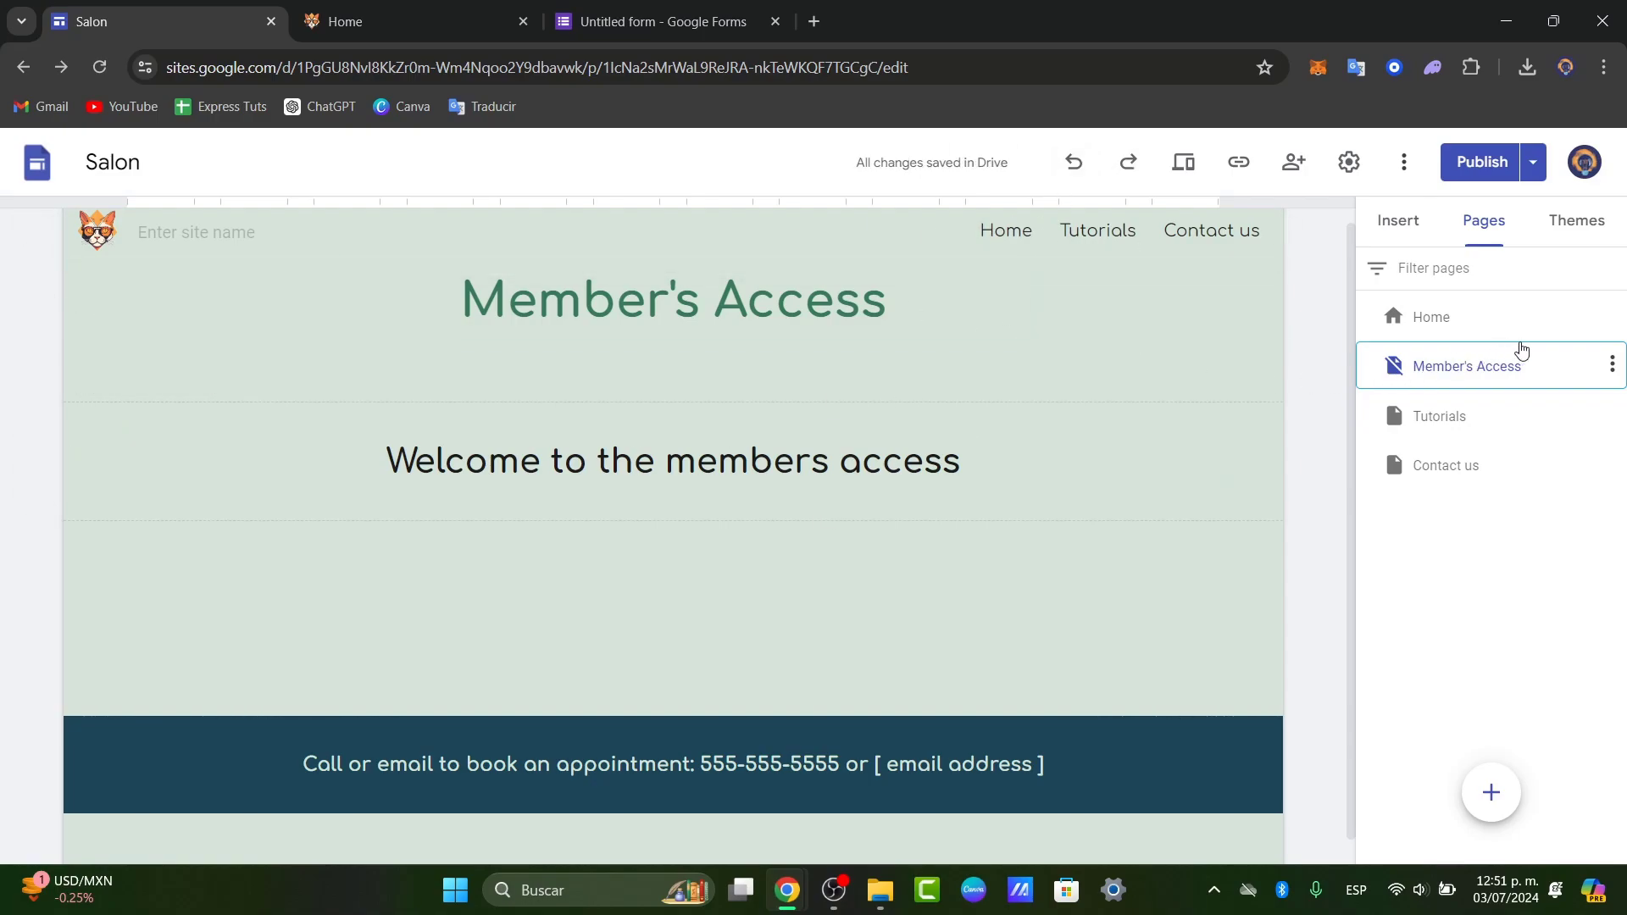
click(1612, 368)
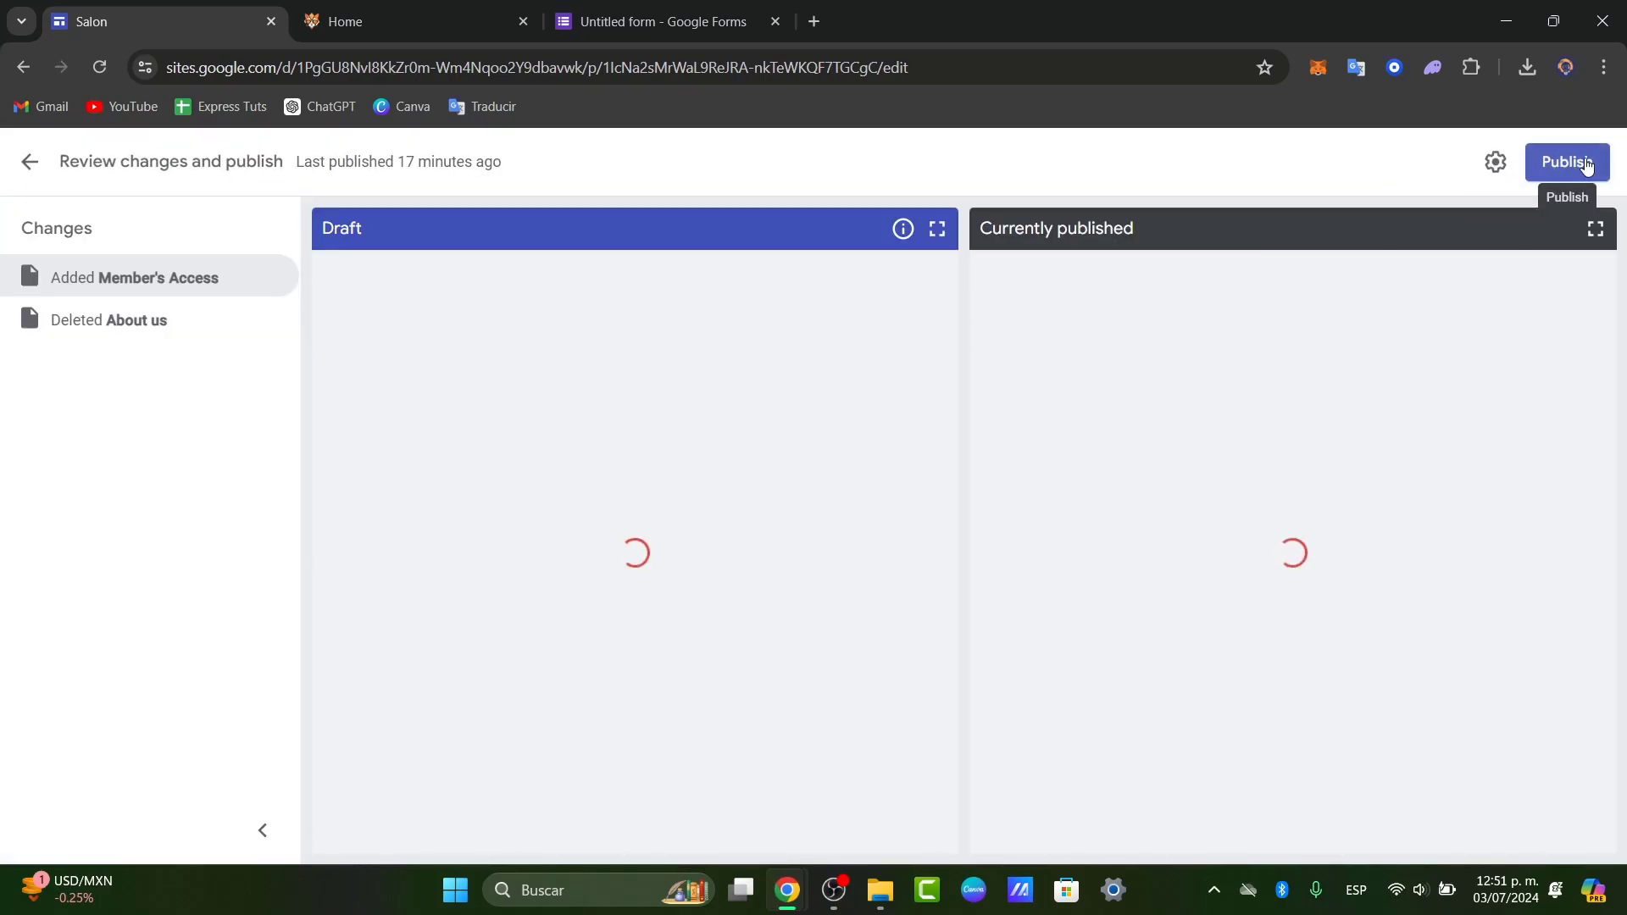
click(1587, 163)
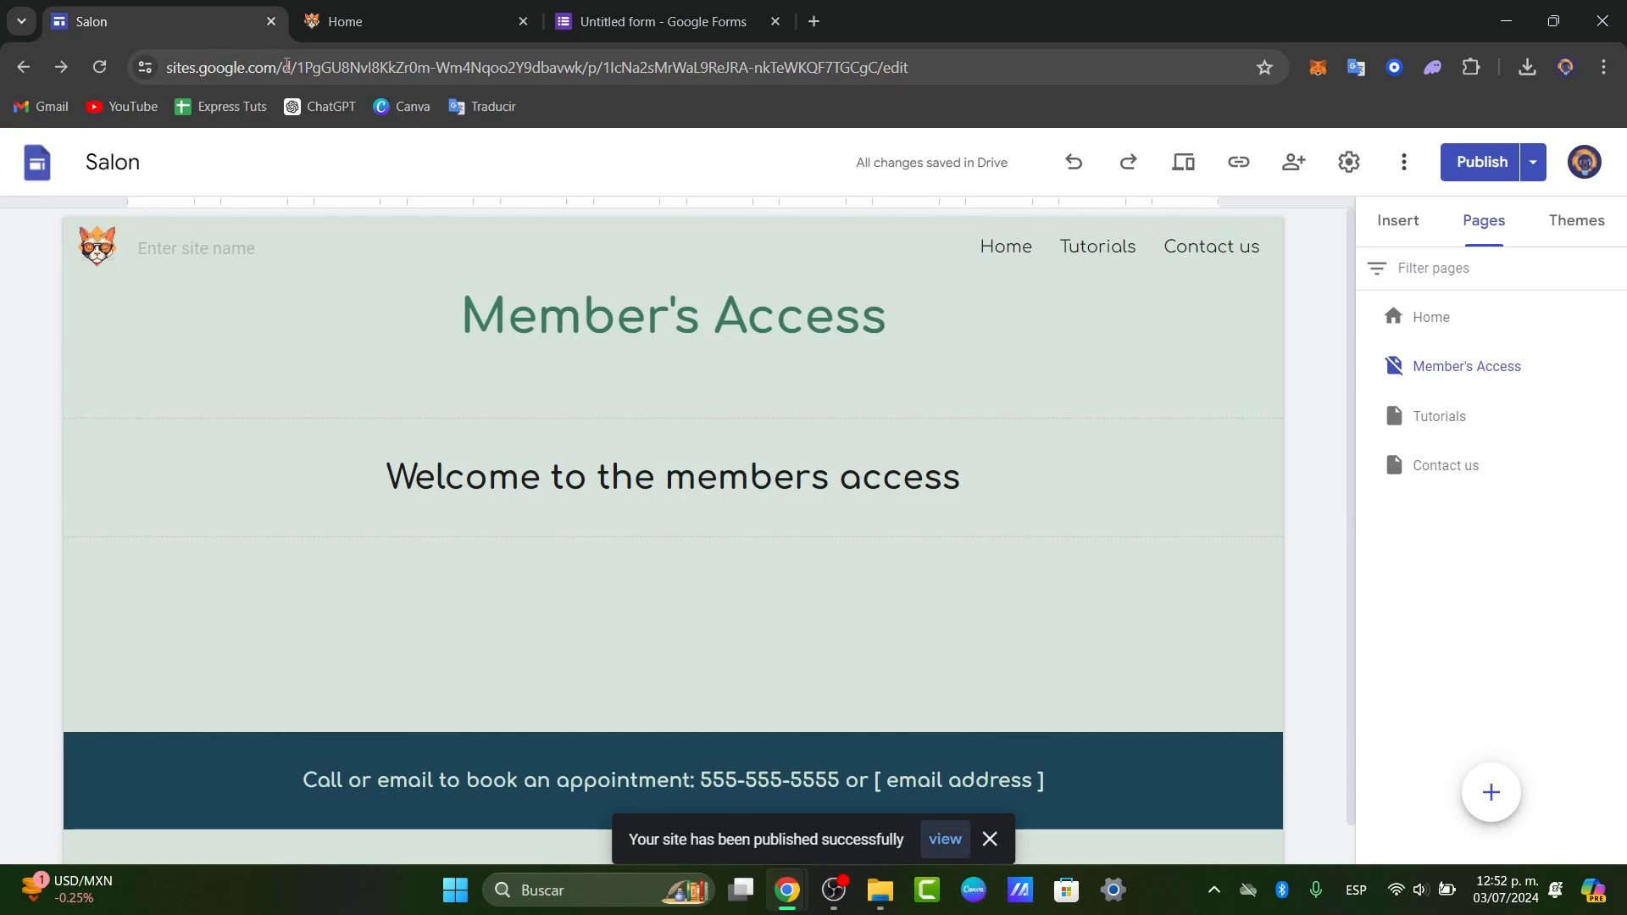
- Paste the Member's Access page URL into the form's confirmation message and save it
click(352, 68)
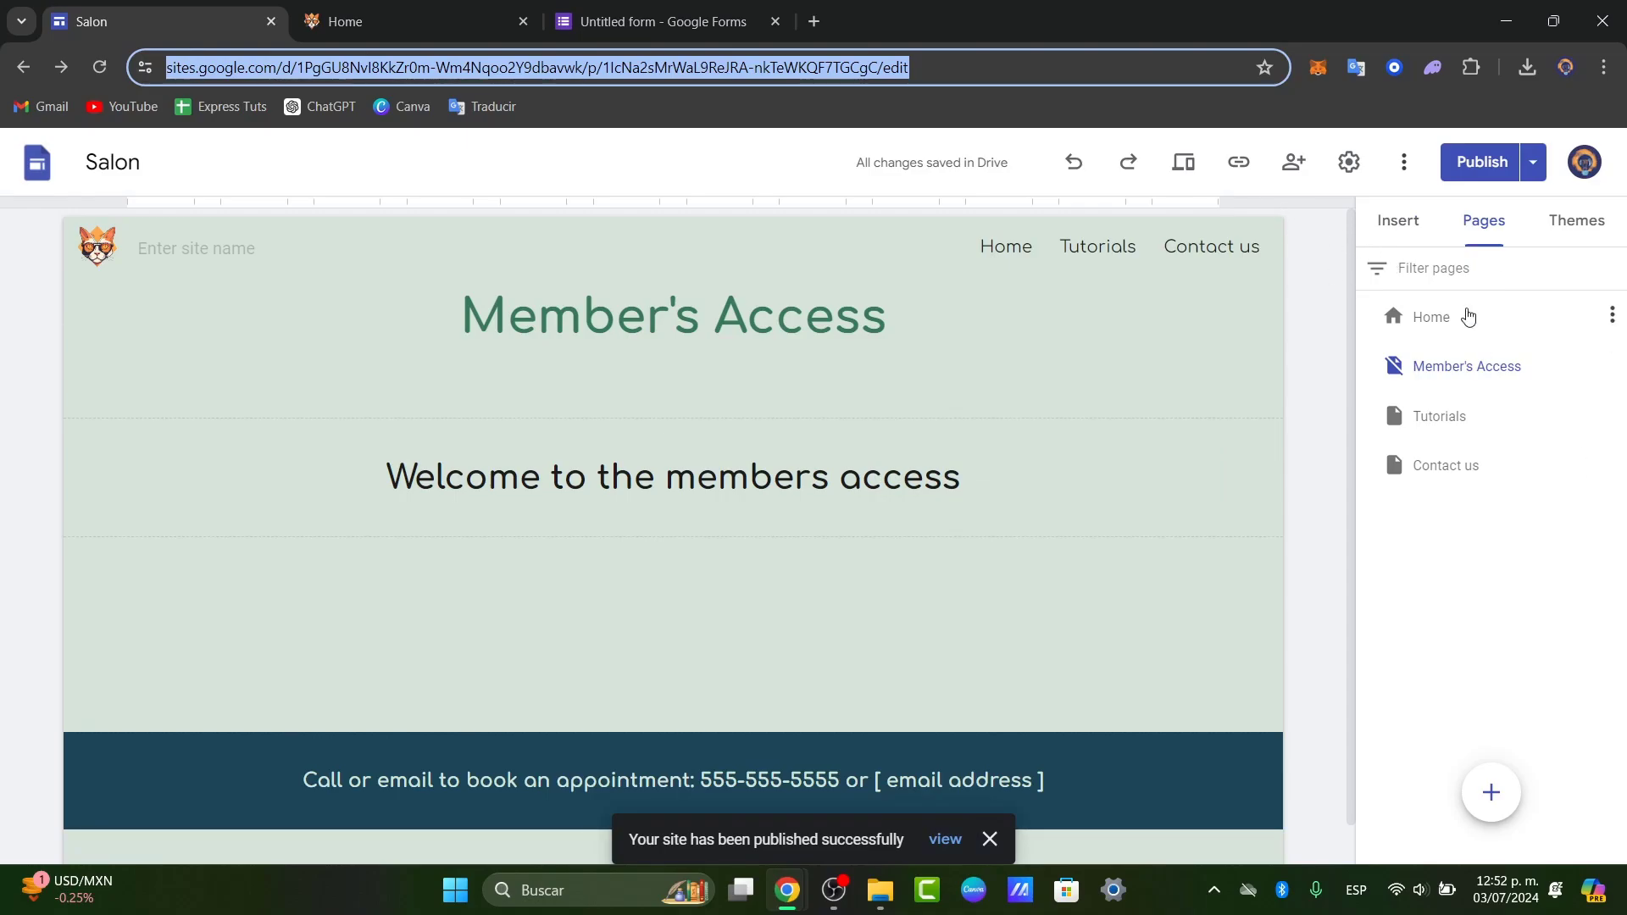
click(1484, 374)
click(1612, 366)
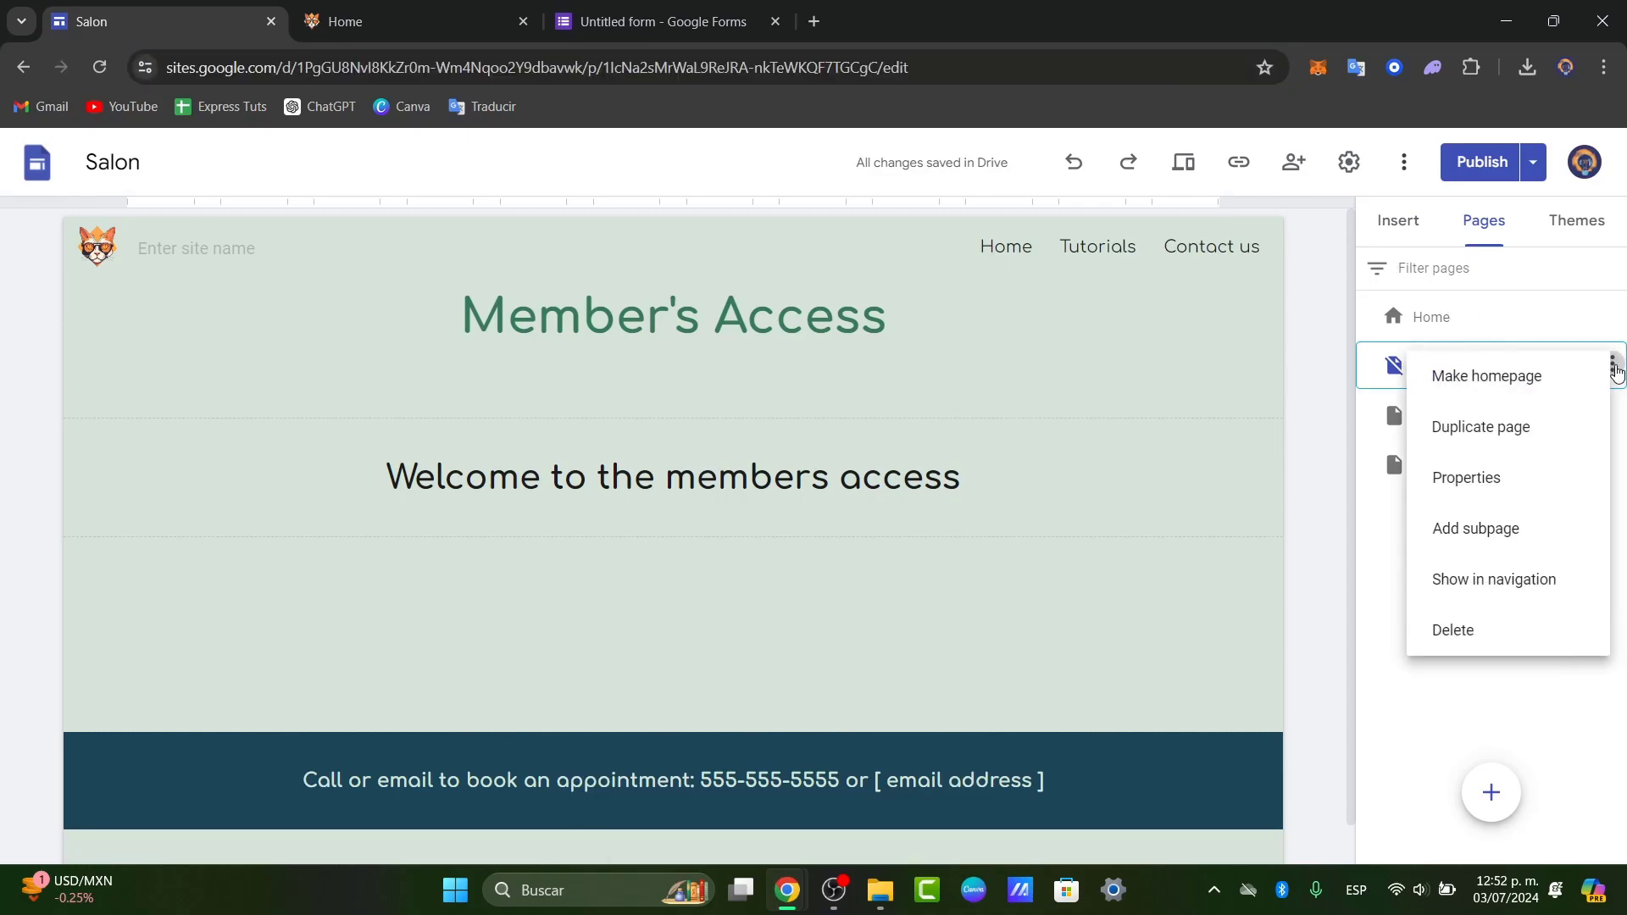
click(1365, 475)
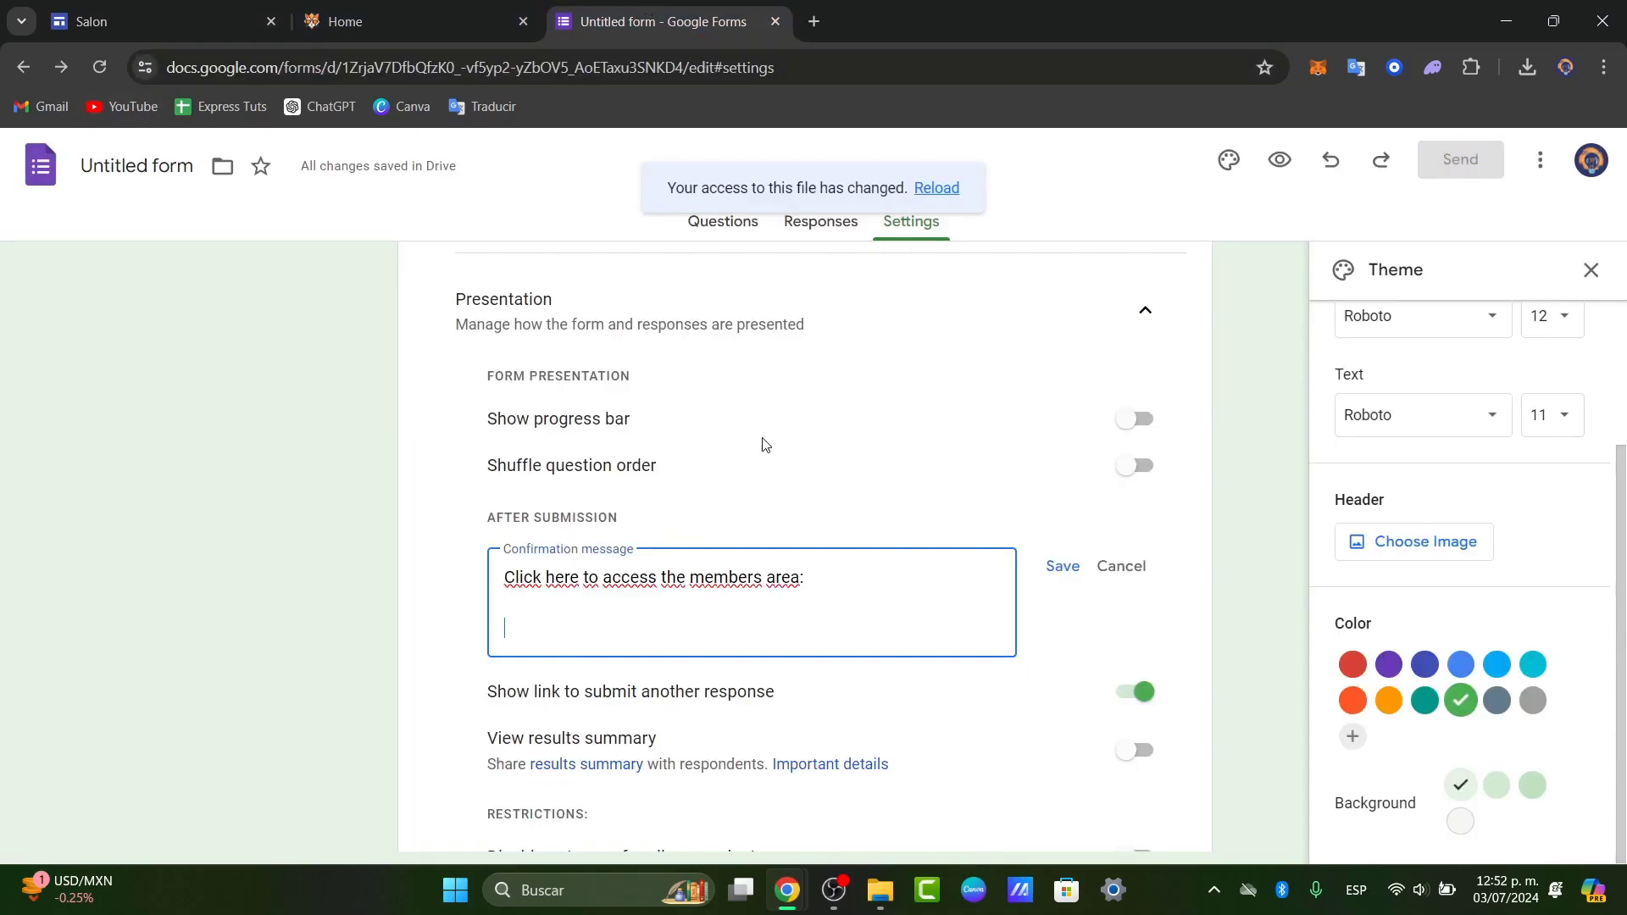
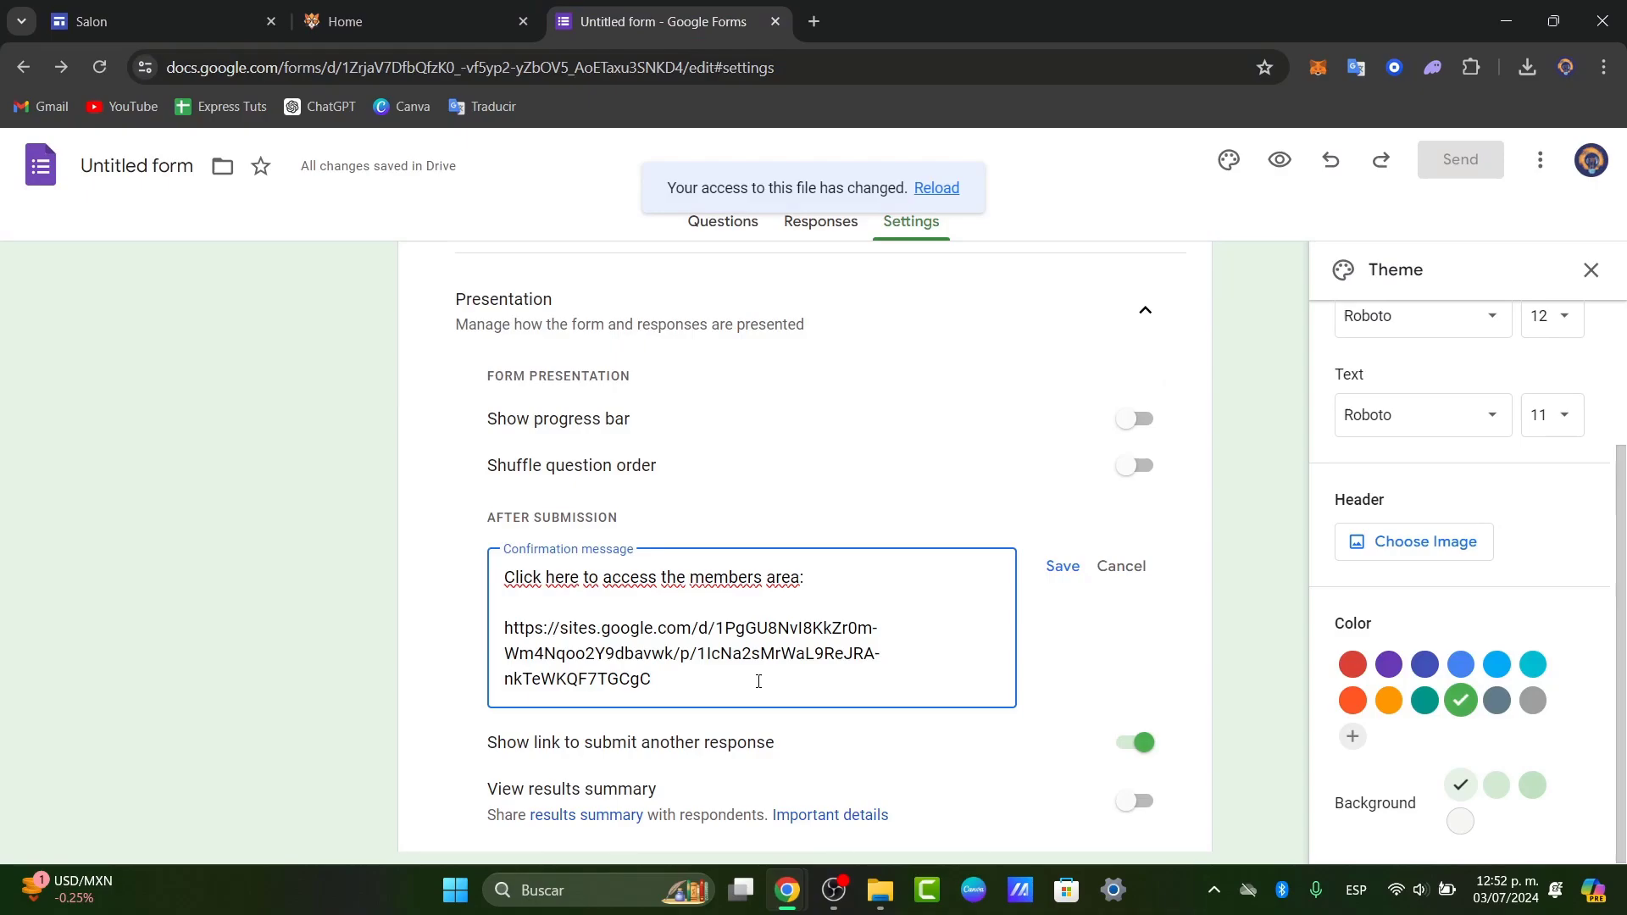
click(1057, 571)
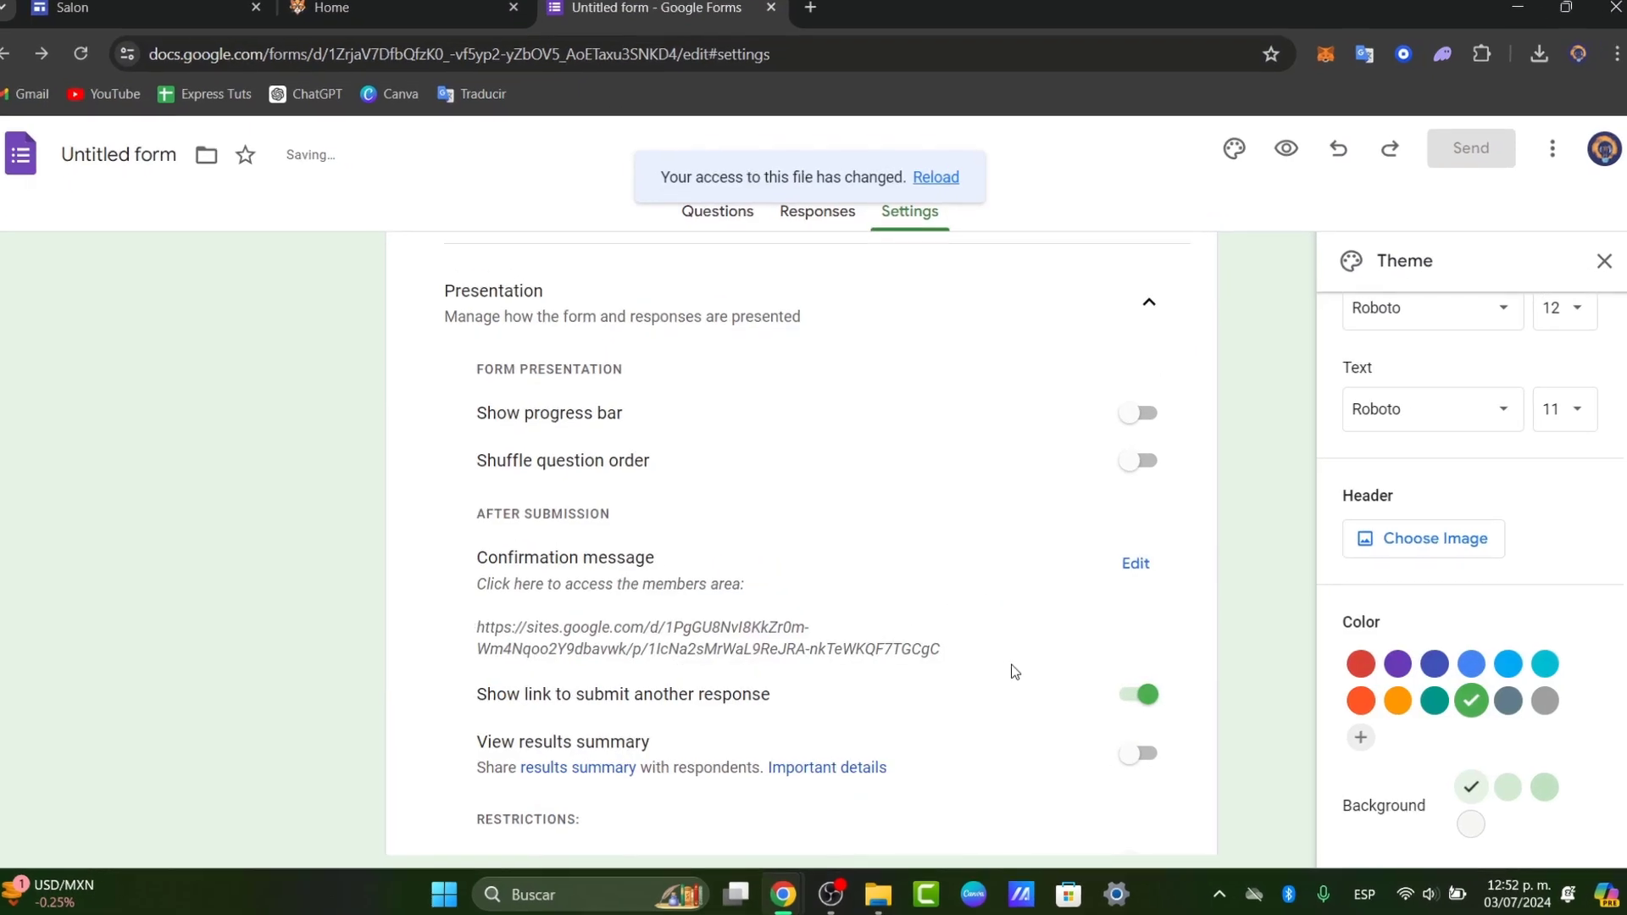
scroll(1191, 484, up, 5)
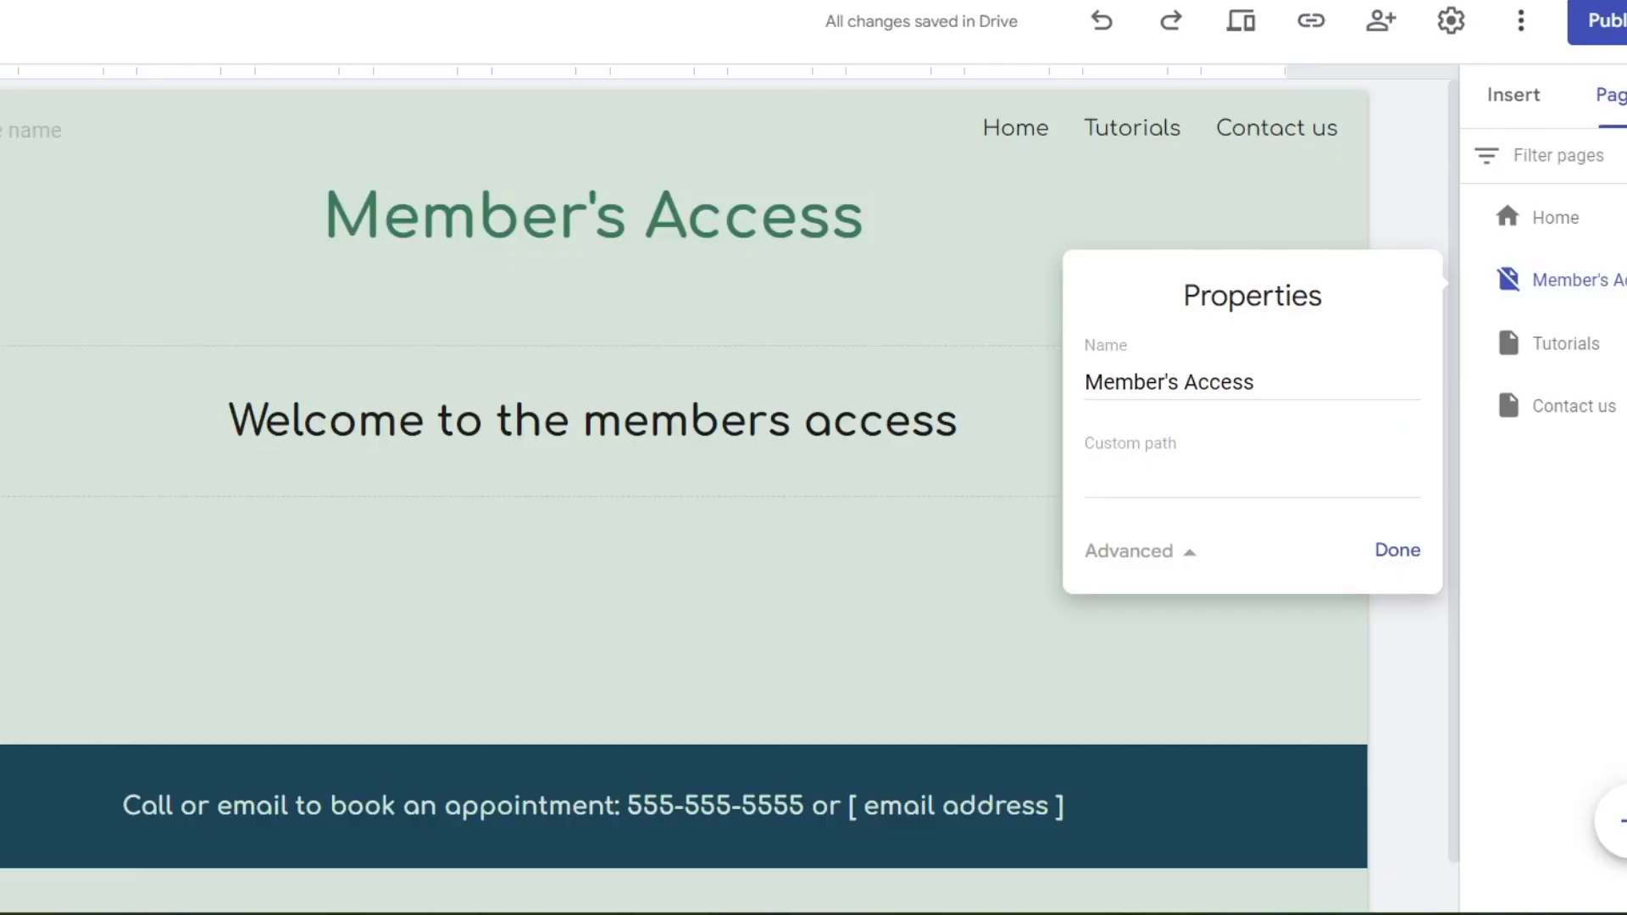
- From the Home page, add a new page named 'Login'
key(Escape)
click(1547, 244)
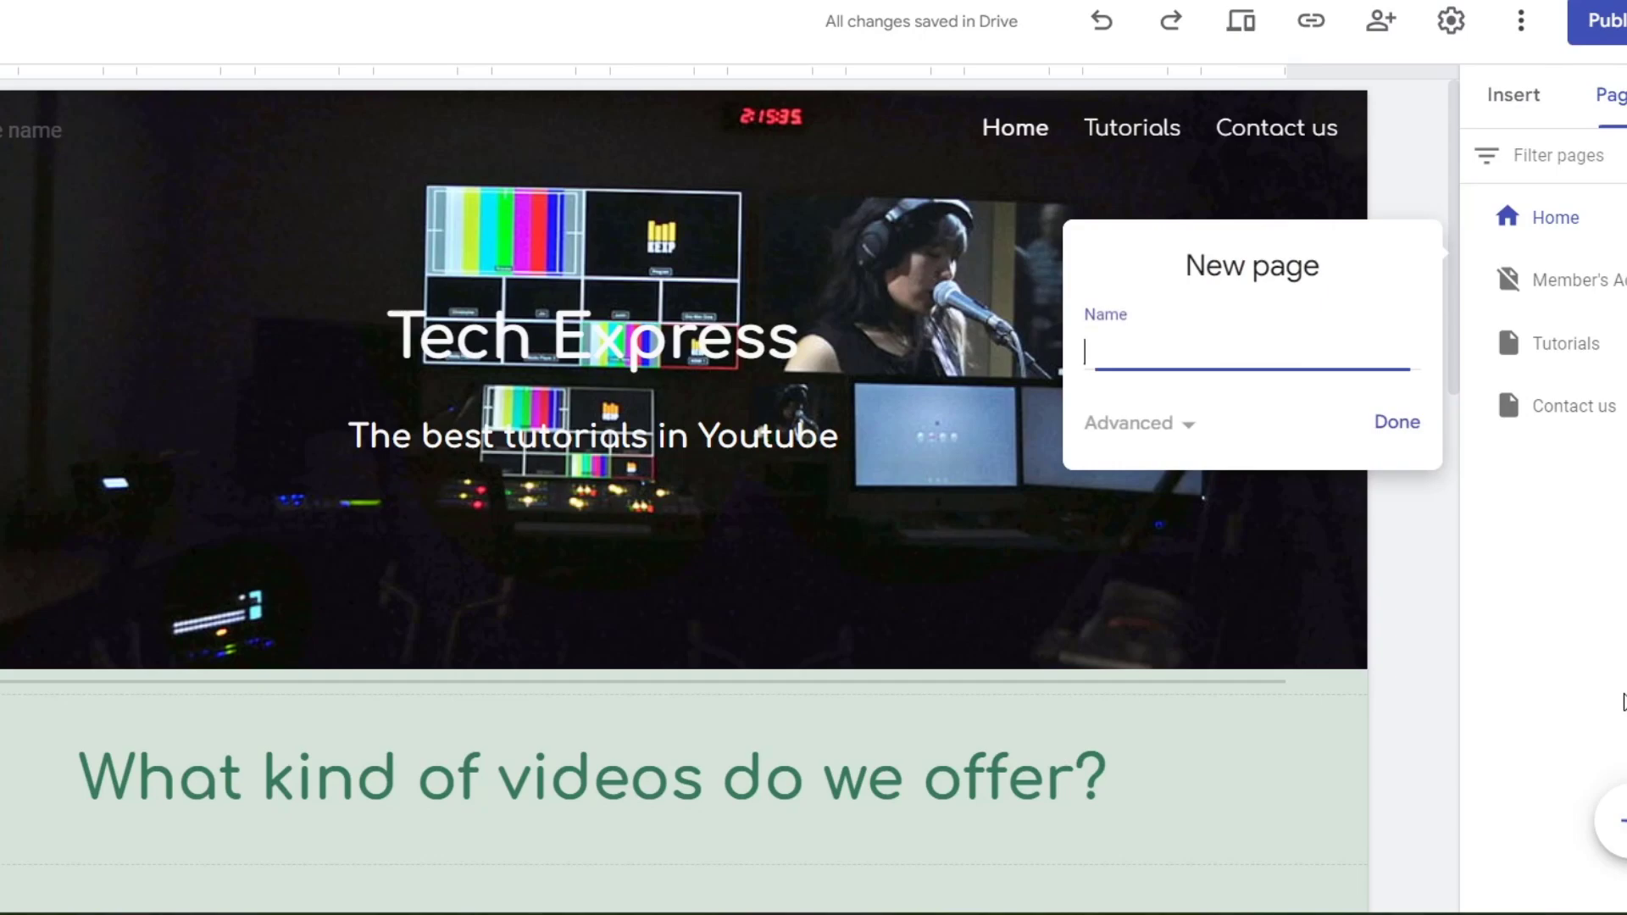
click(1517, 686)
text(Login)
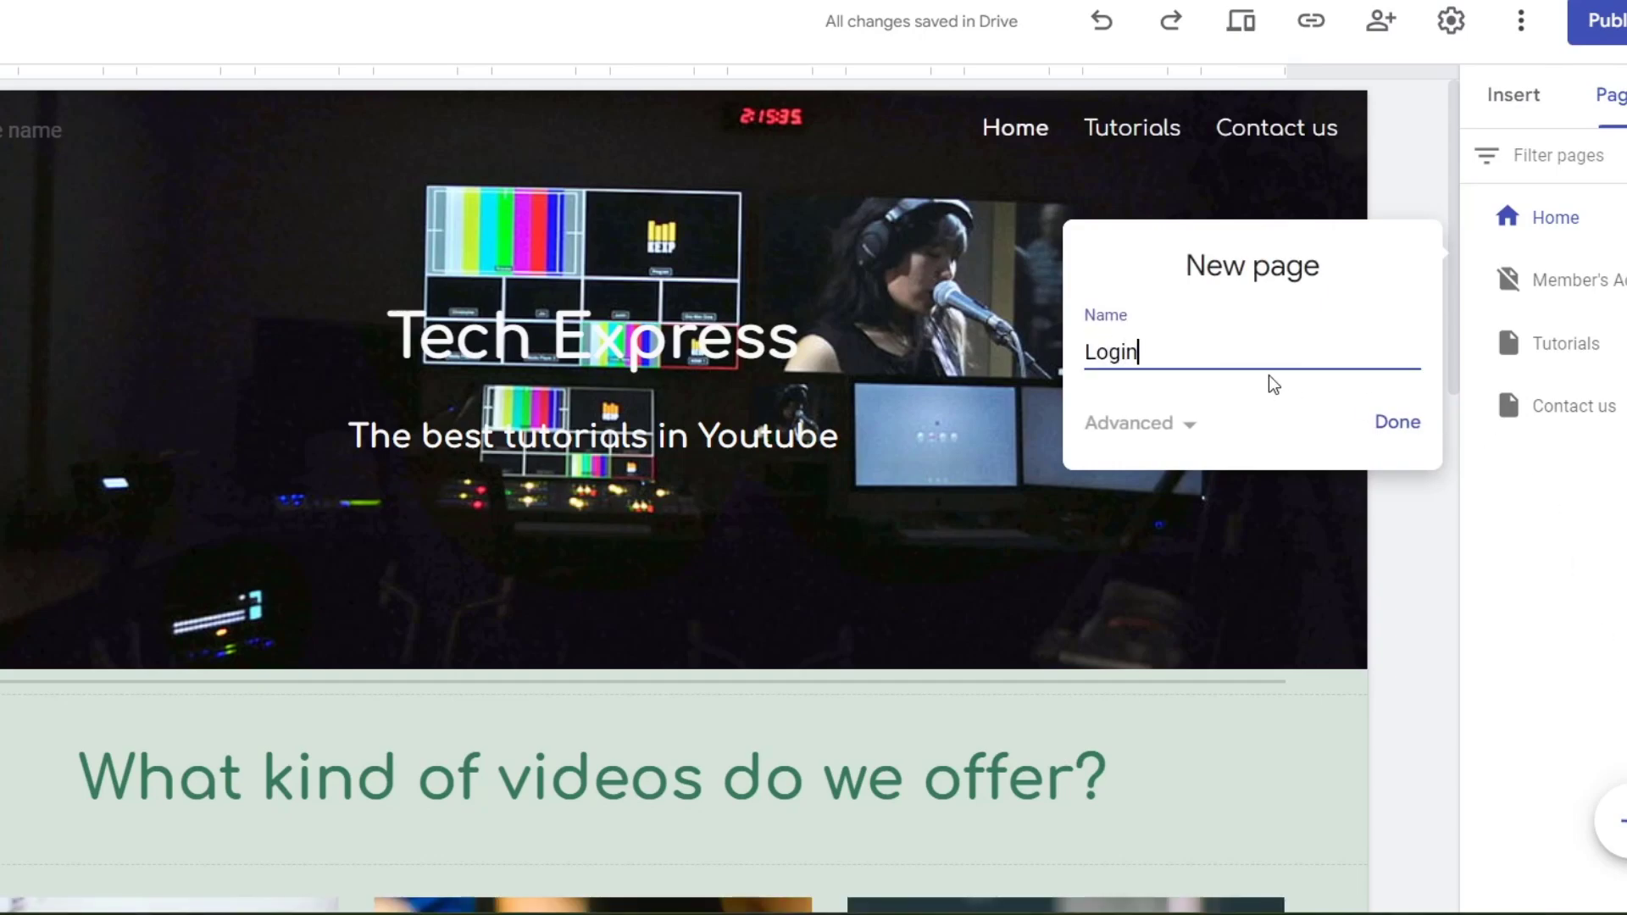
click(1393, 431)
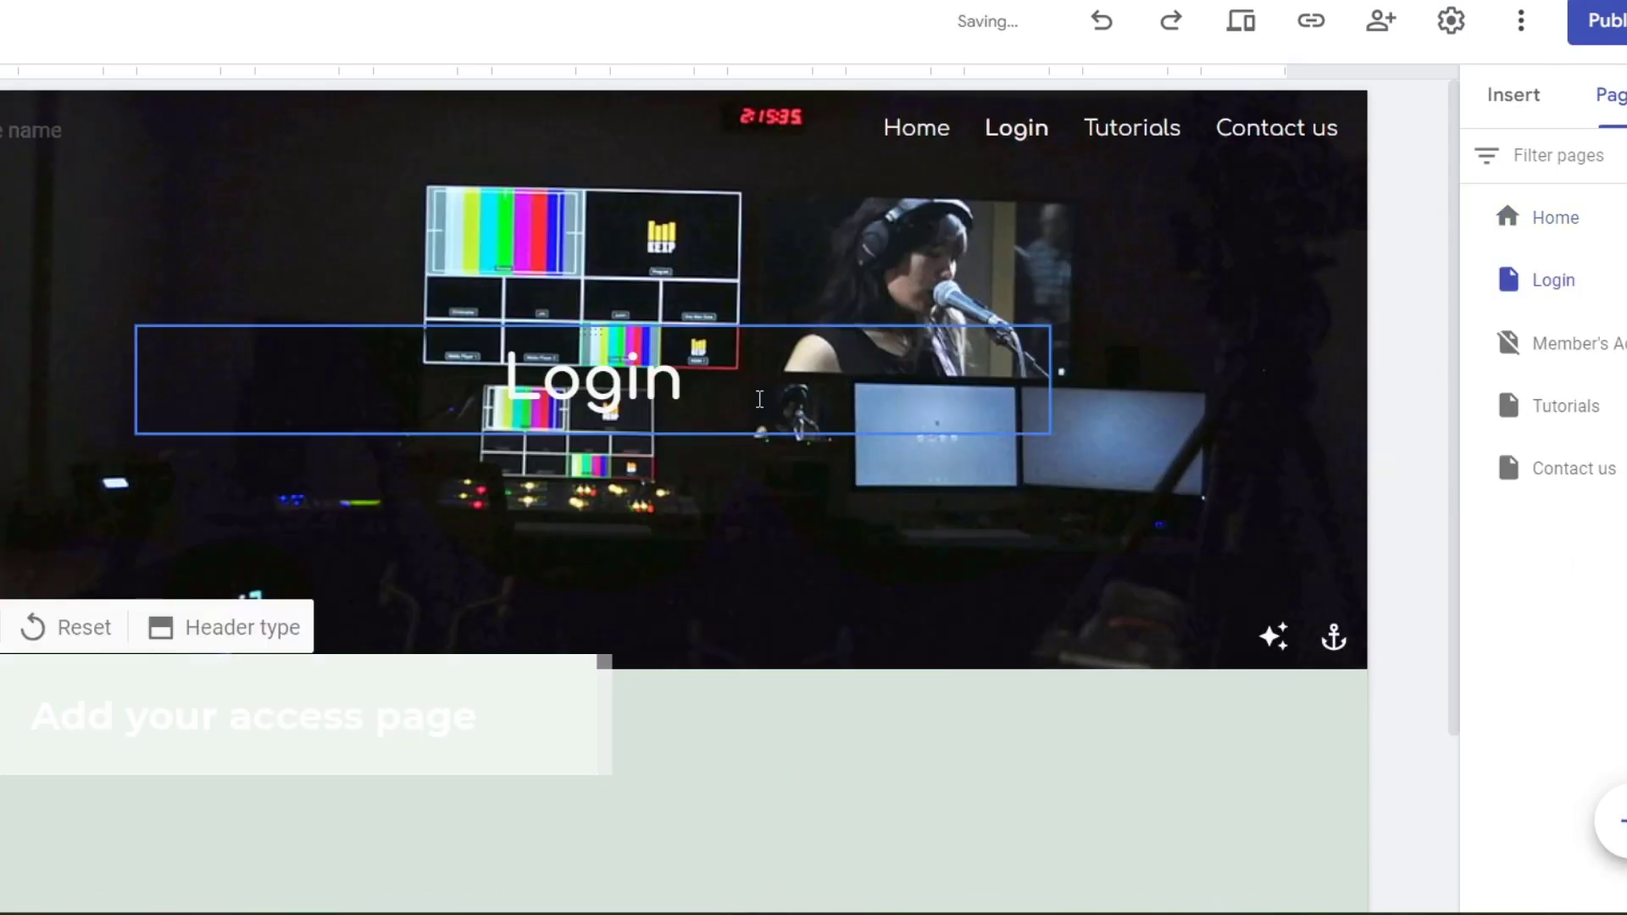
scroll(682, 406, down, 3)
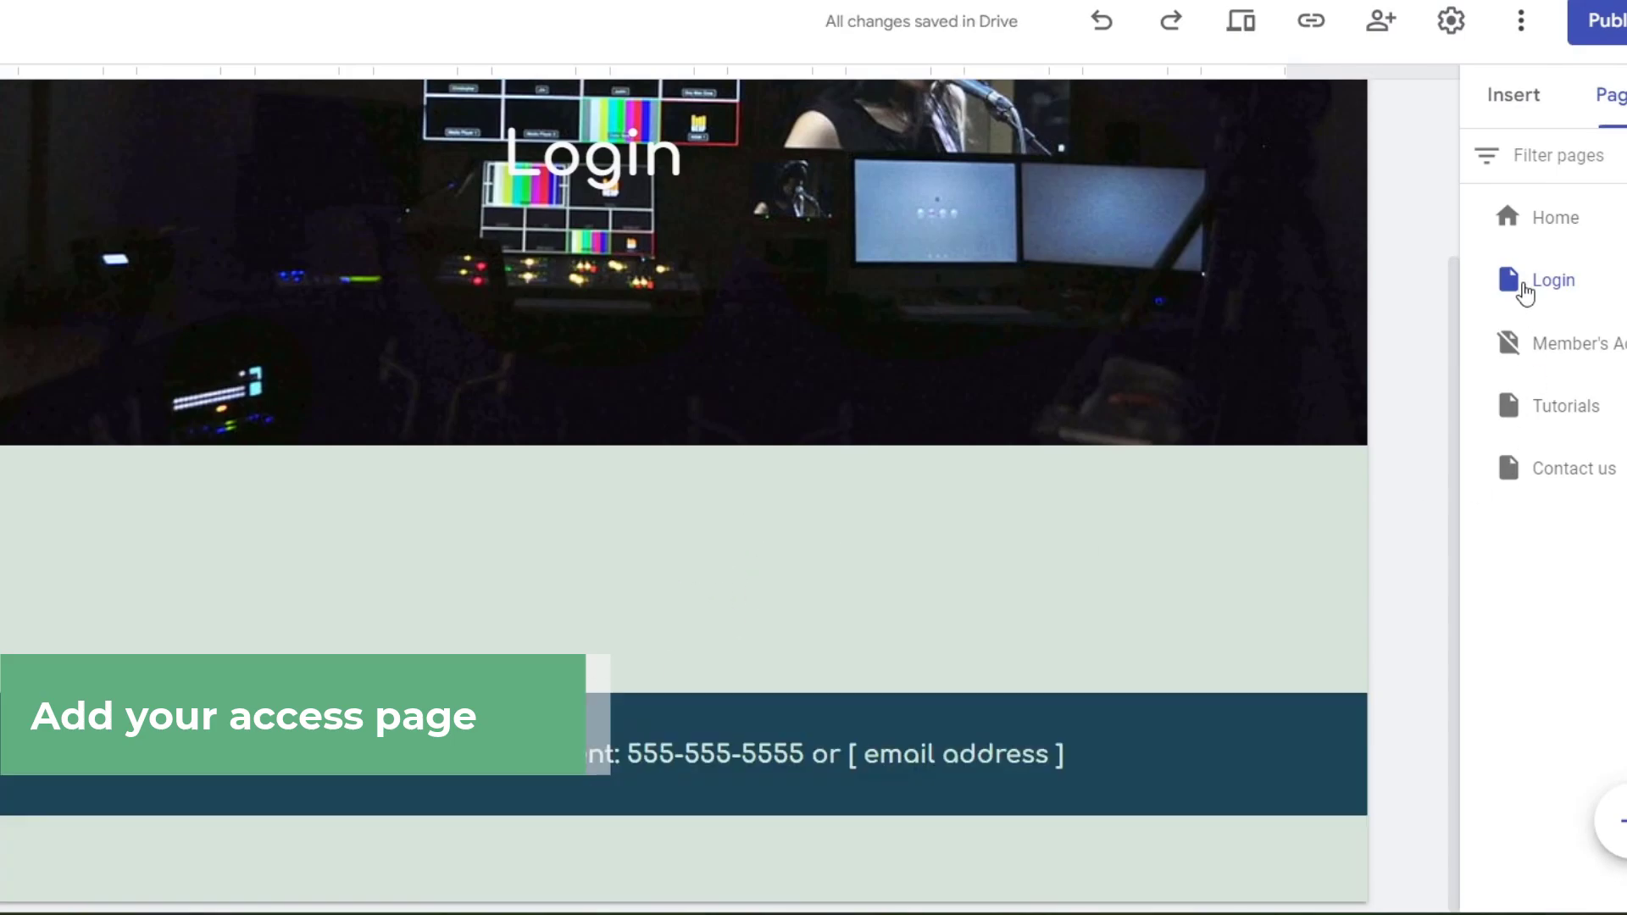
- Embed the Access Request form on the Login page and drag it into the section below the header
click(1512, 119)
scroll(1579, 636, down, 5)
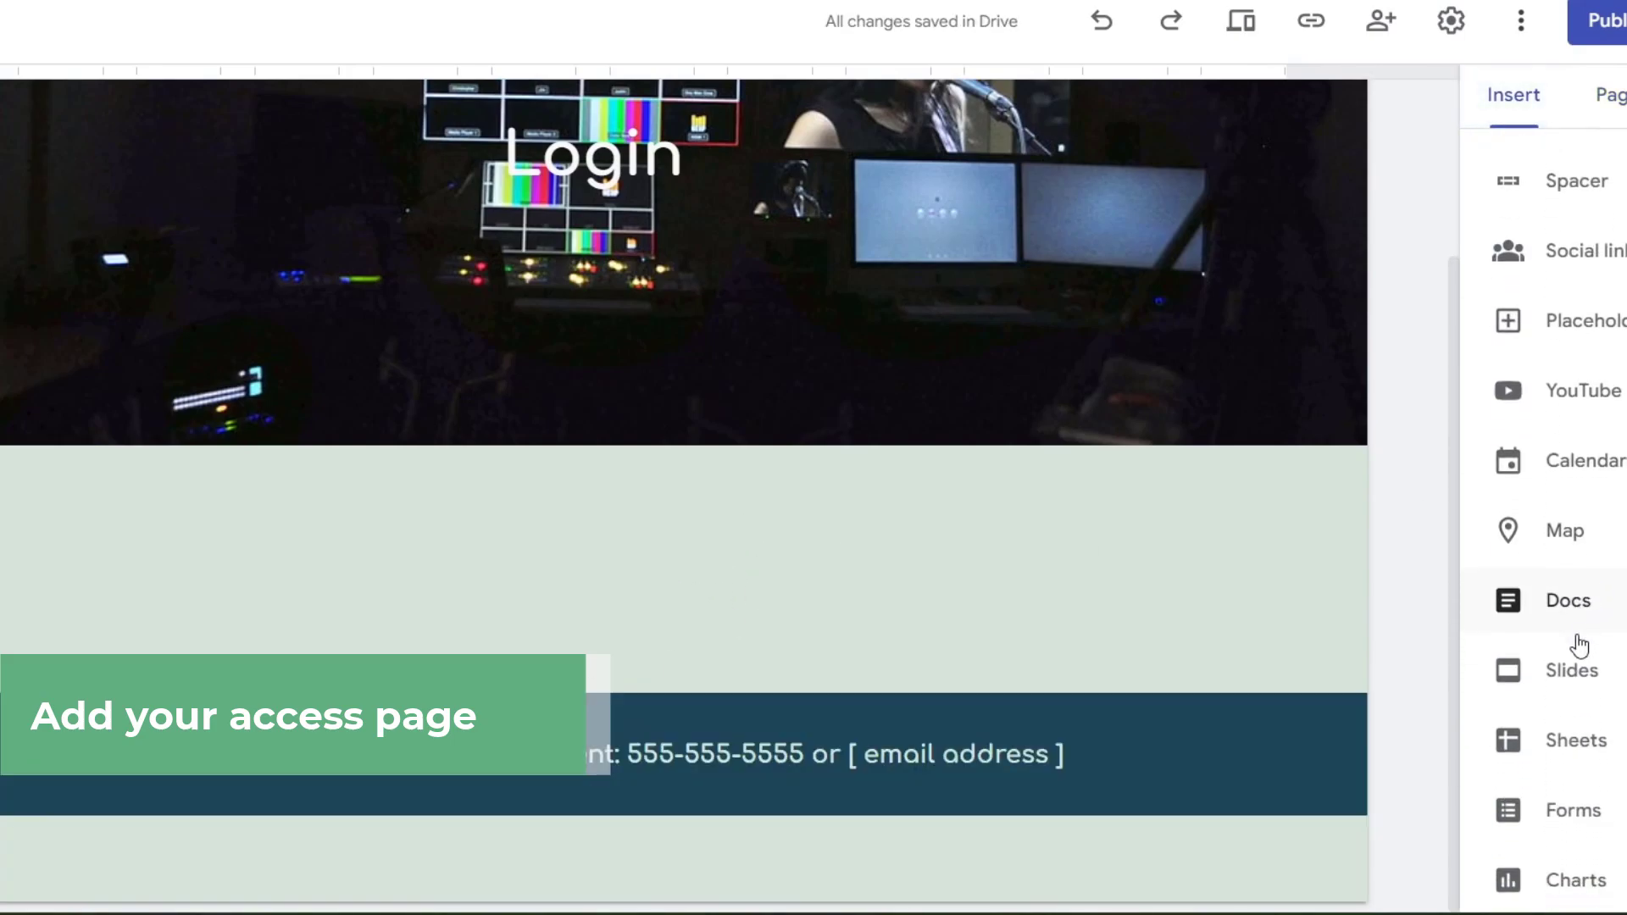
click(1610, 826)
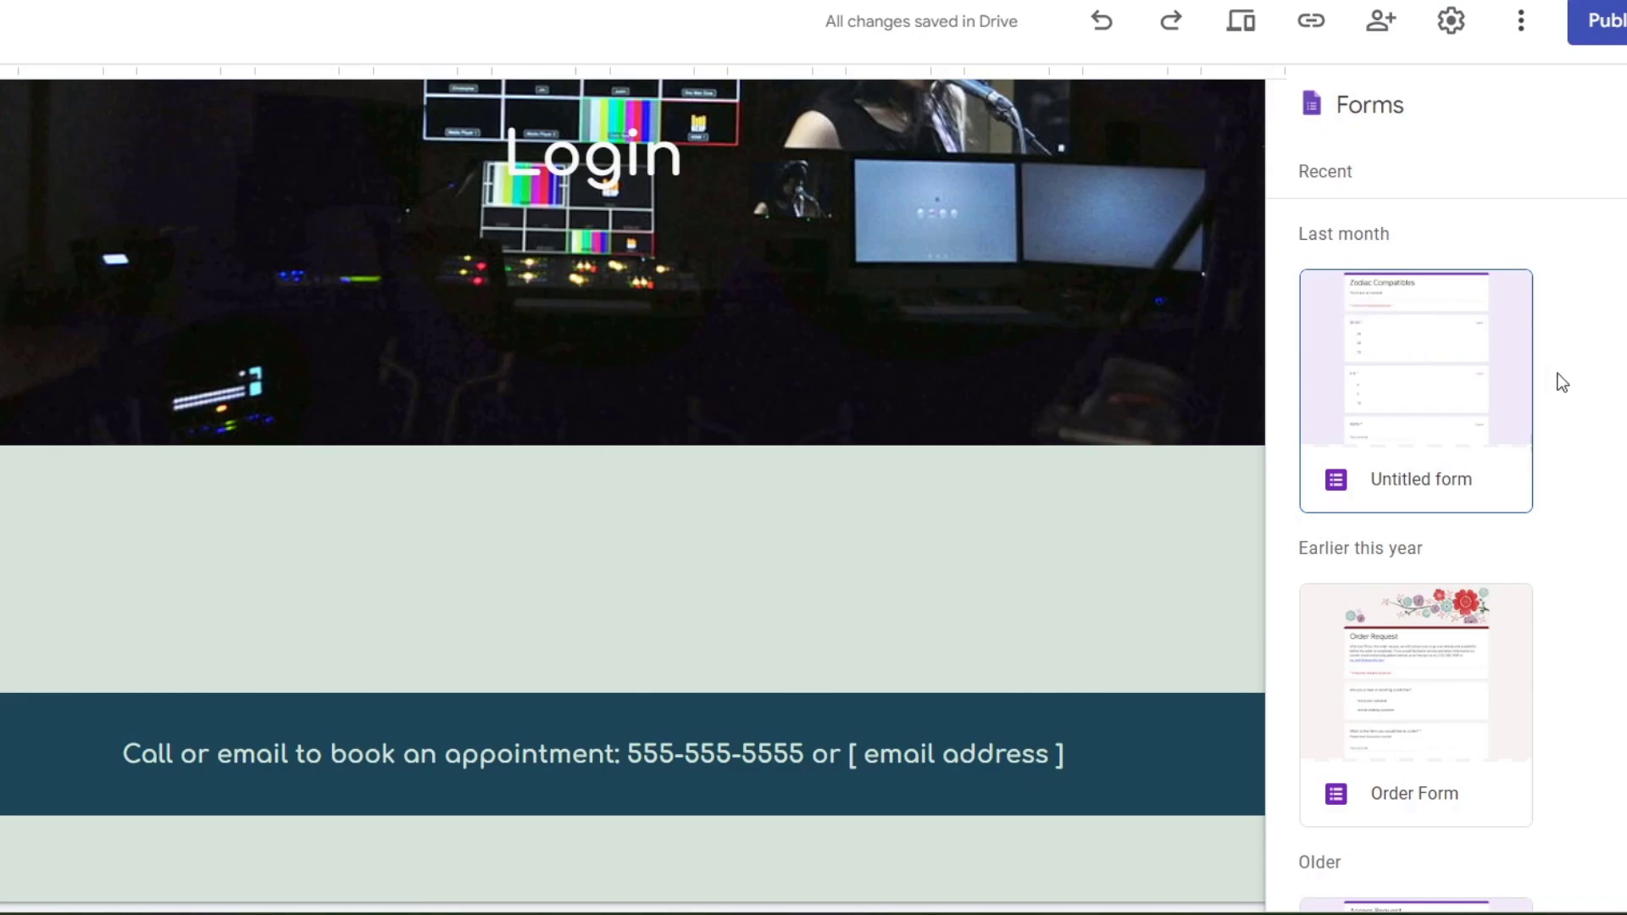
scroll(1567, 441, down, 4)
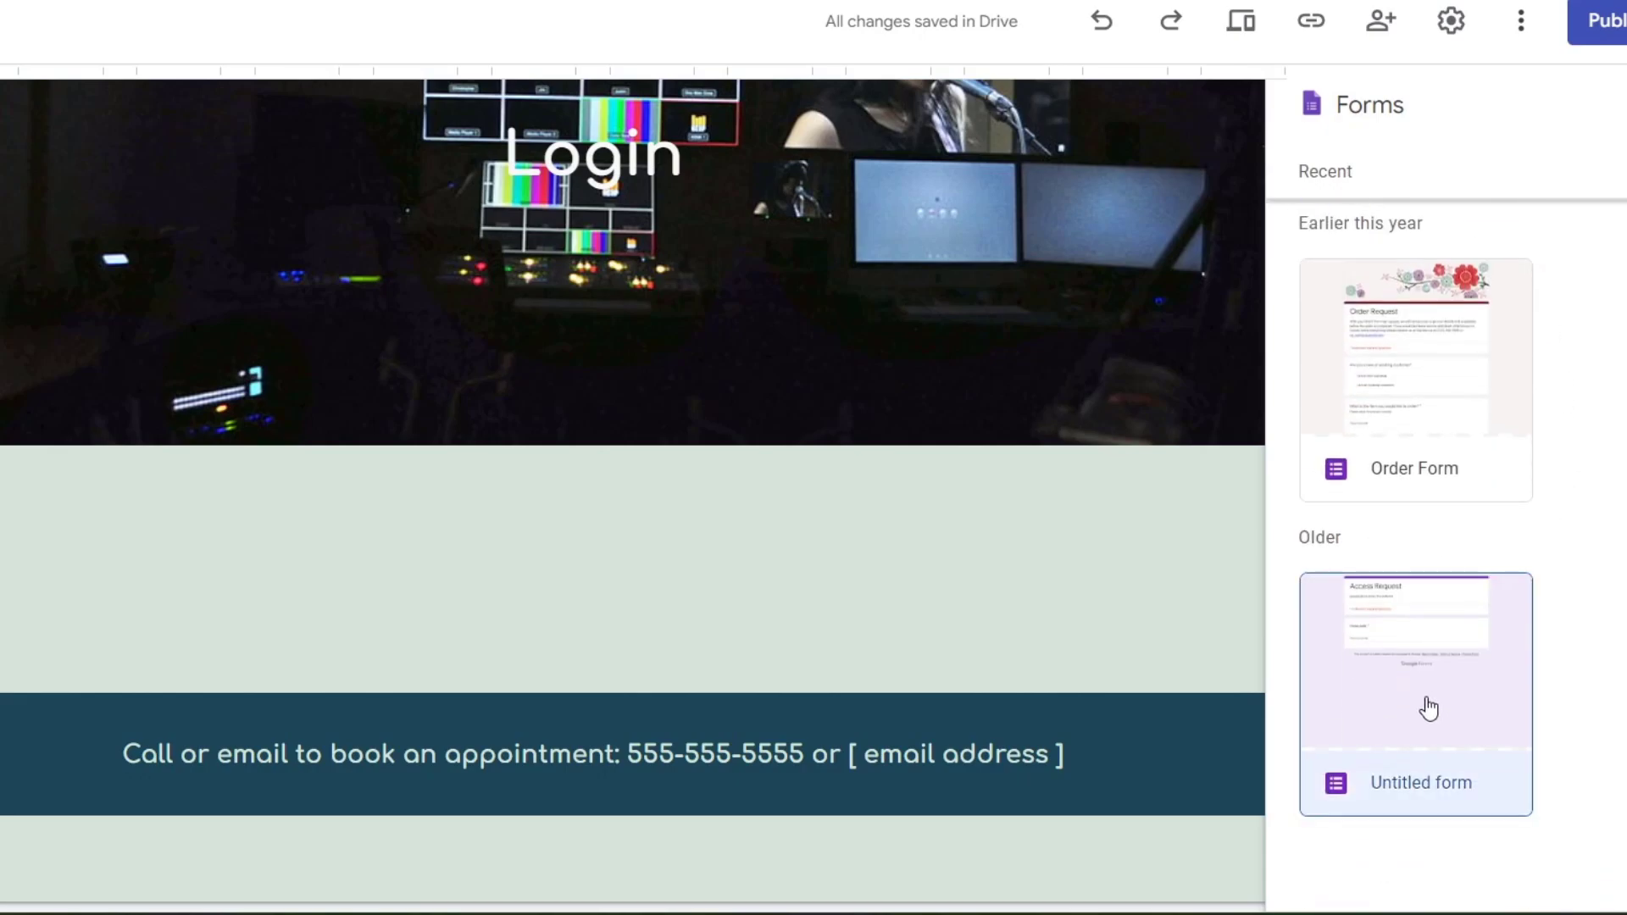
click(1328, 715)
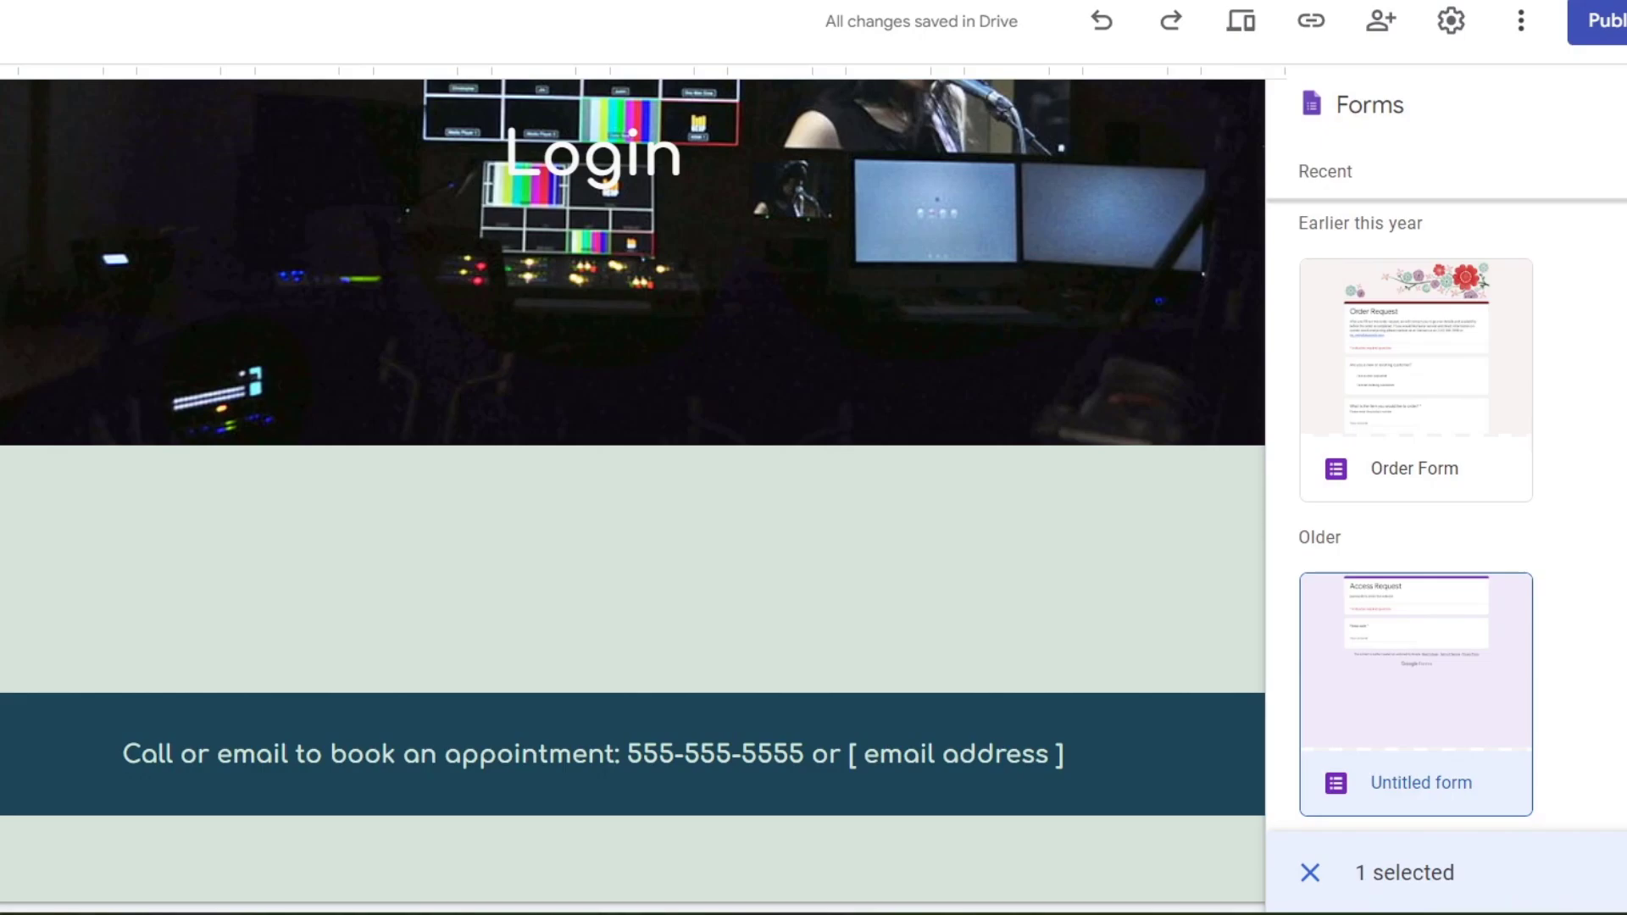
click(1601, 872)
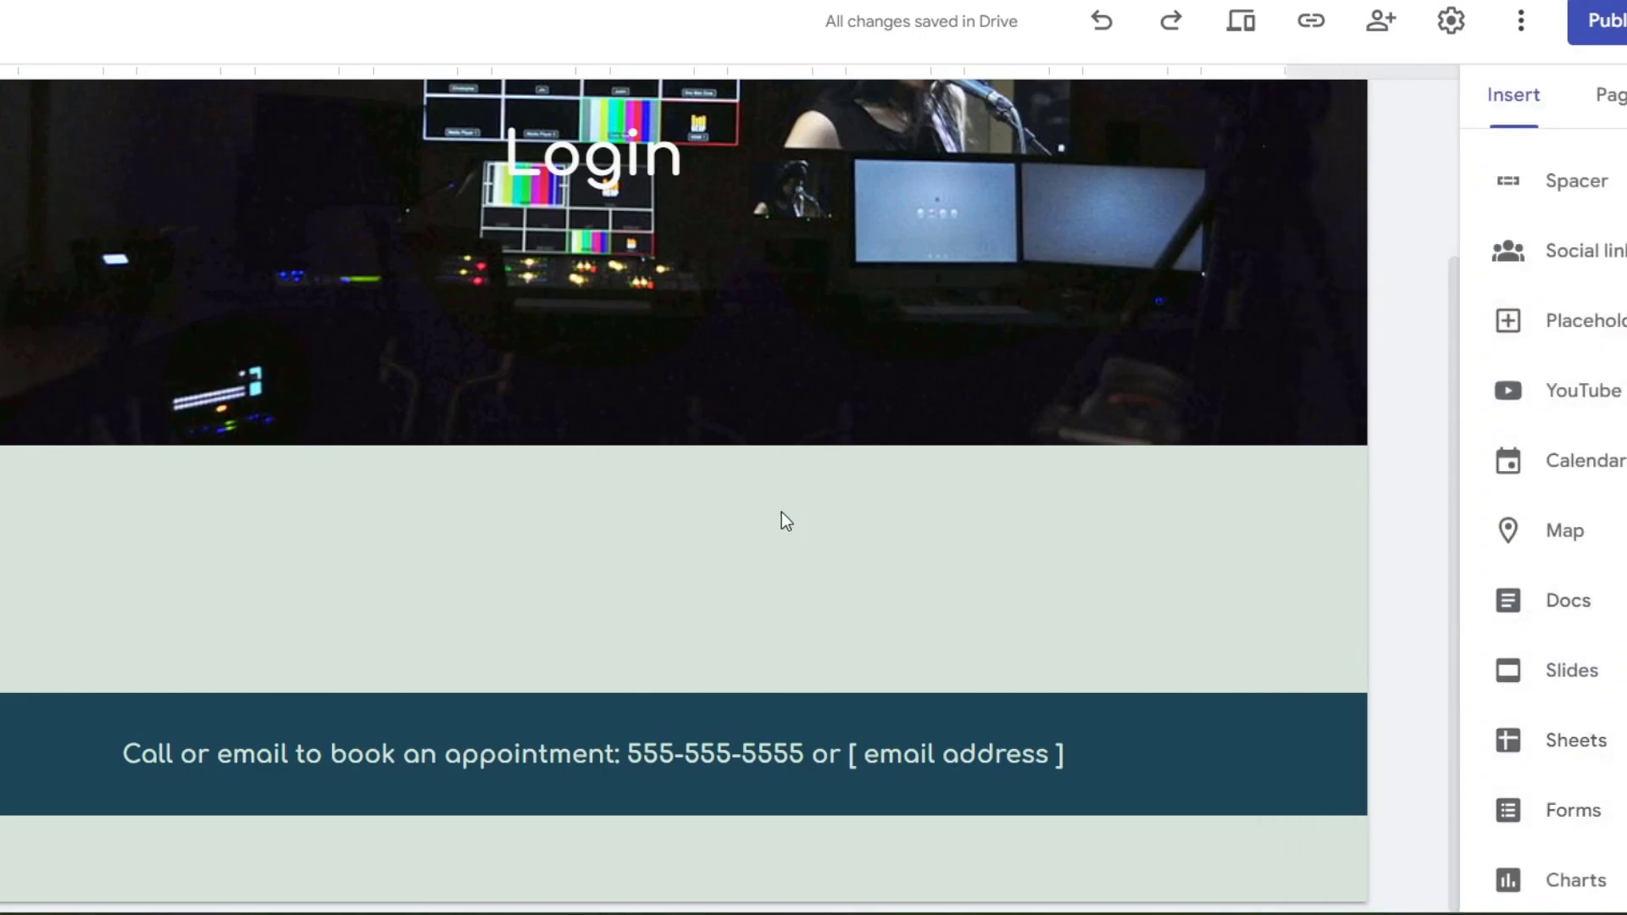
drag(786, 521, 610, 496)
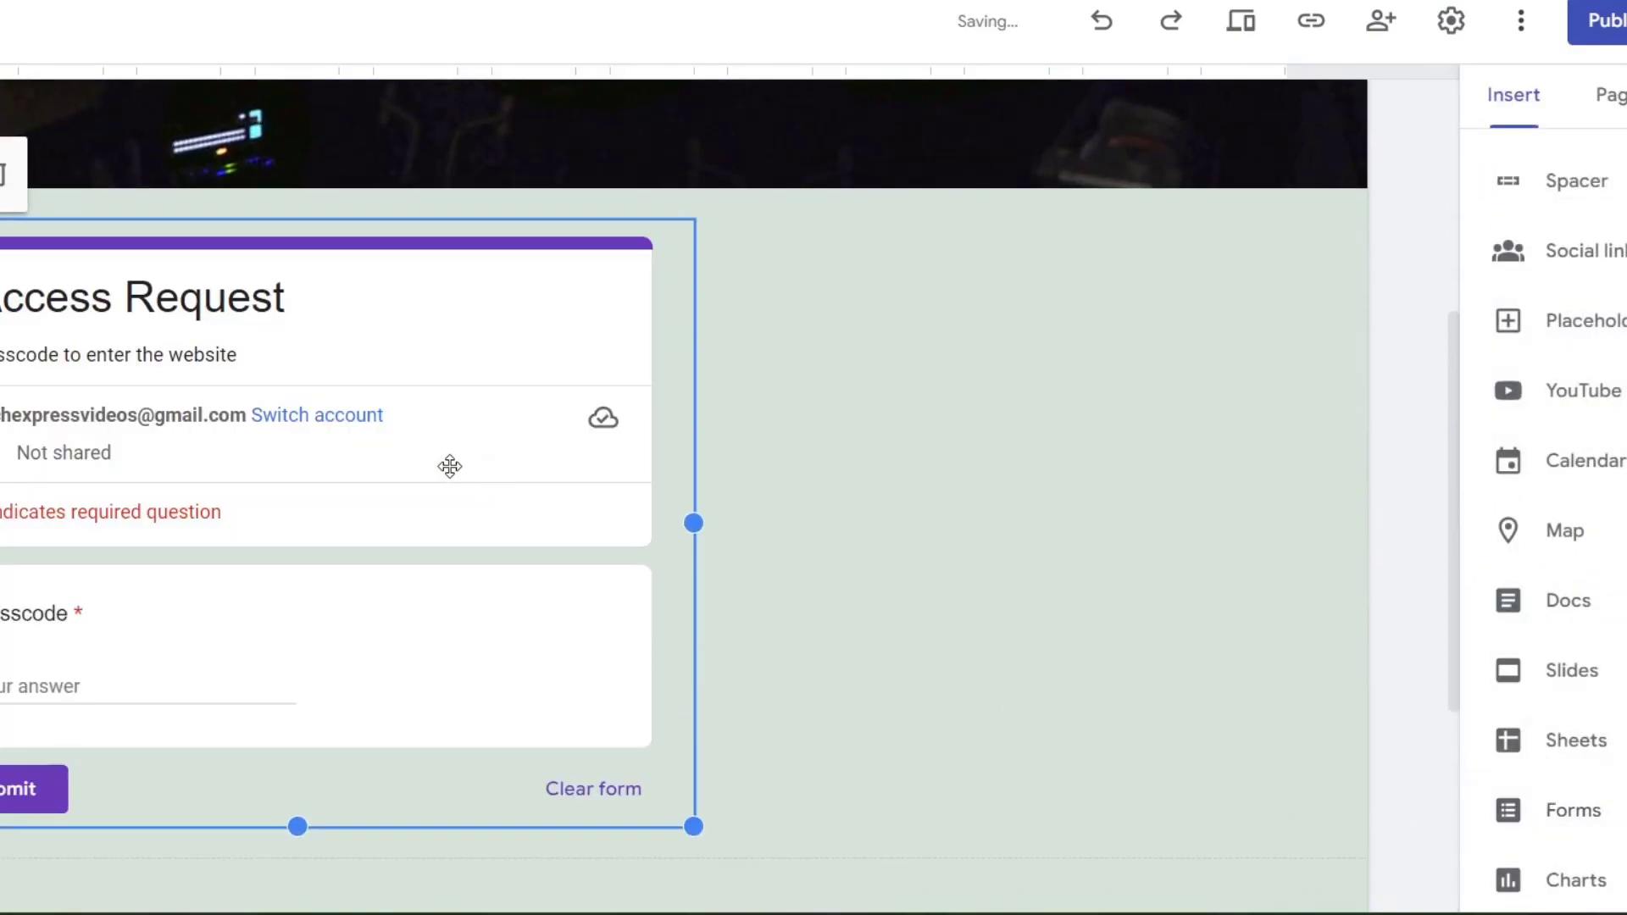
drag(450, 465, 608, 475)
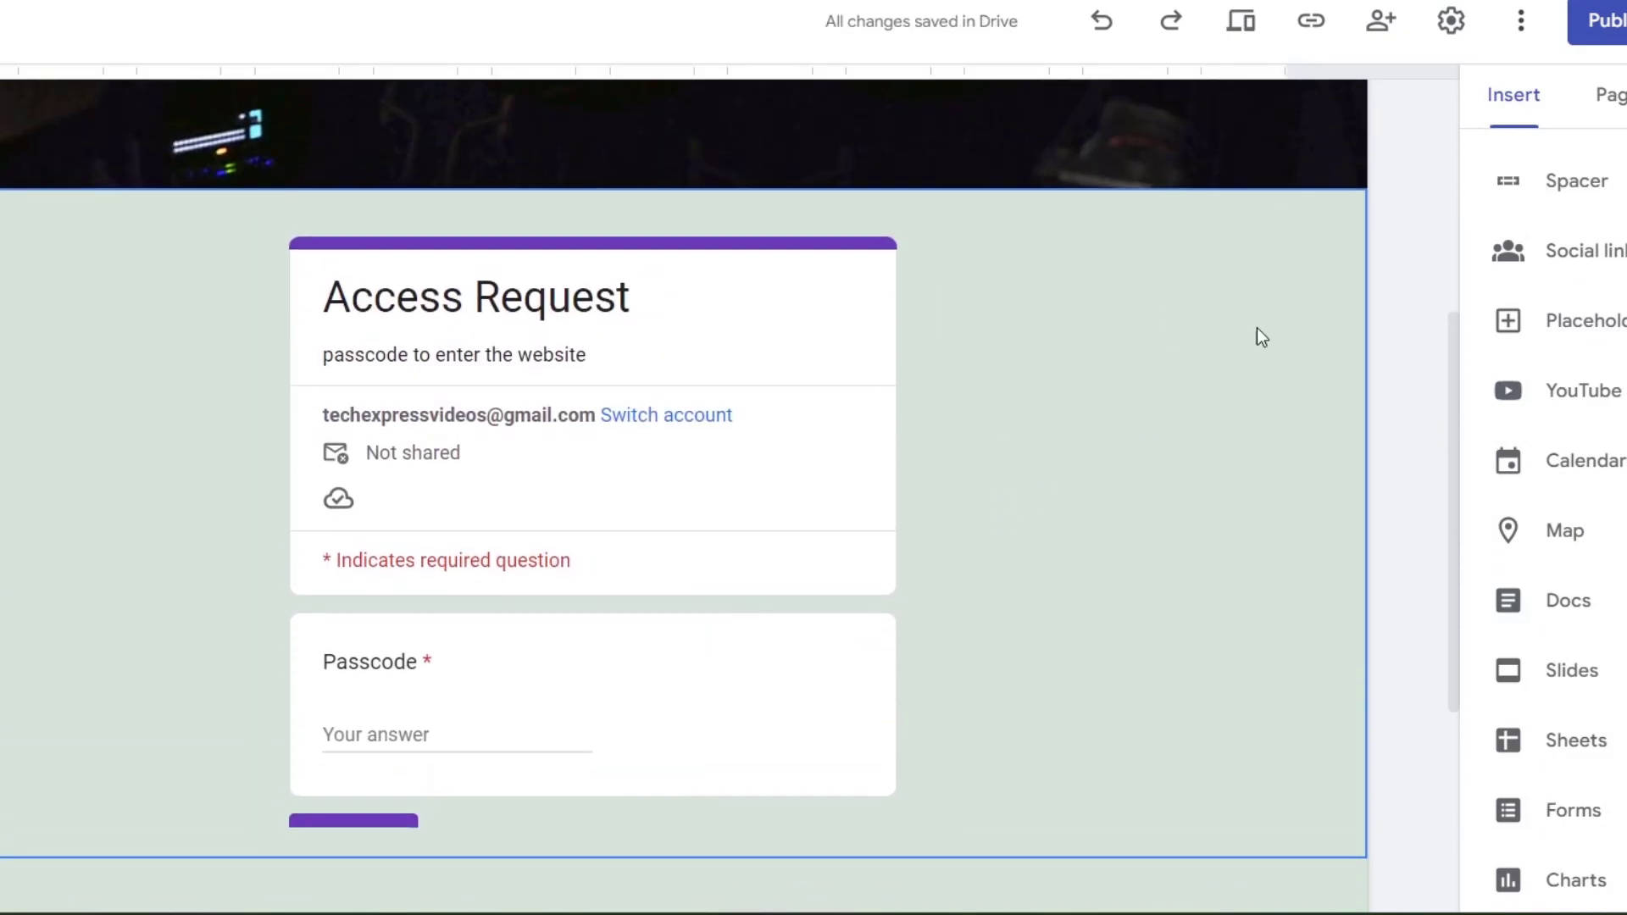
- Publish the site, then reload the live site and view the Login page's embedded Access Request form
click(1604, 20)
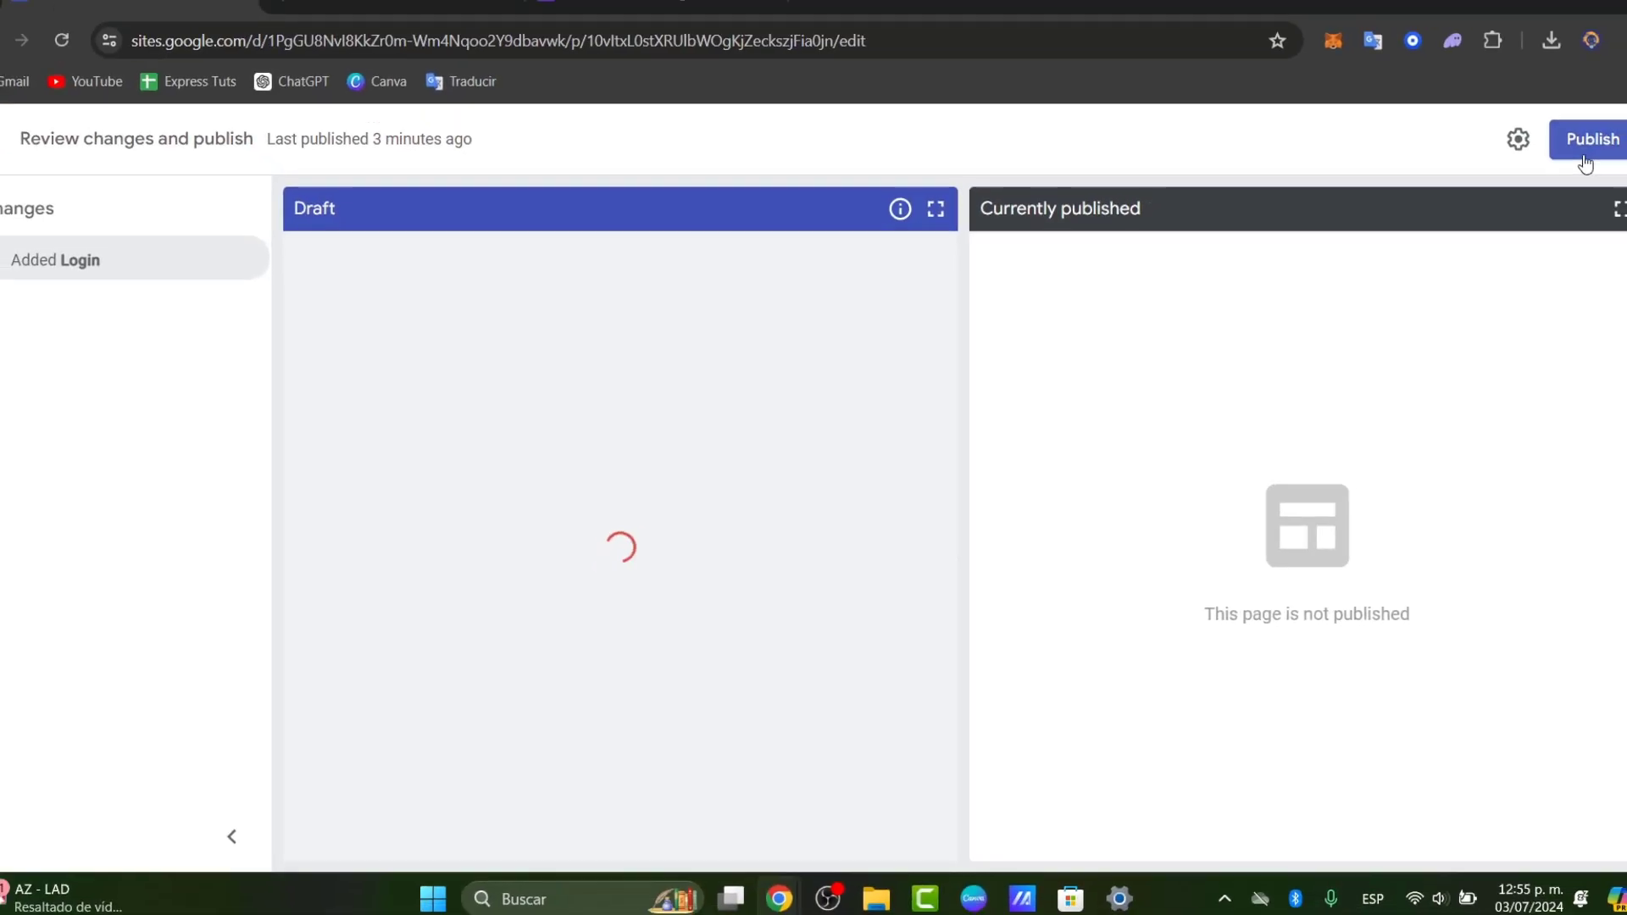
click(1567, 162)
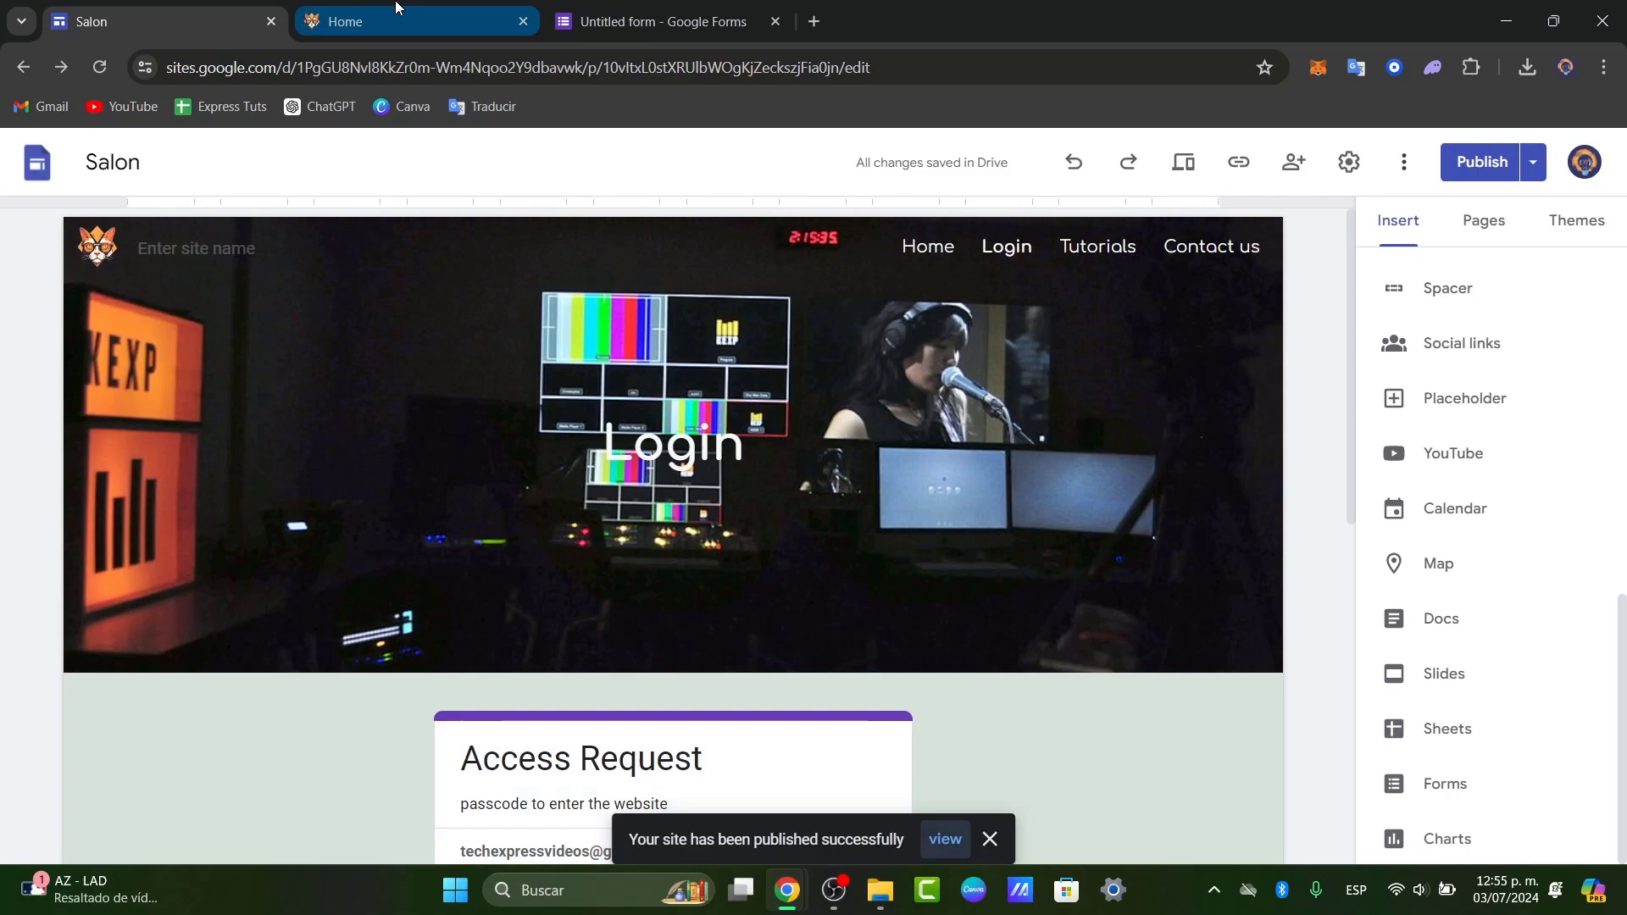
click(396, 6)
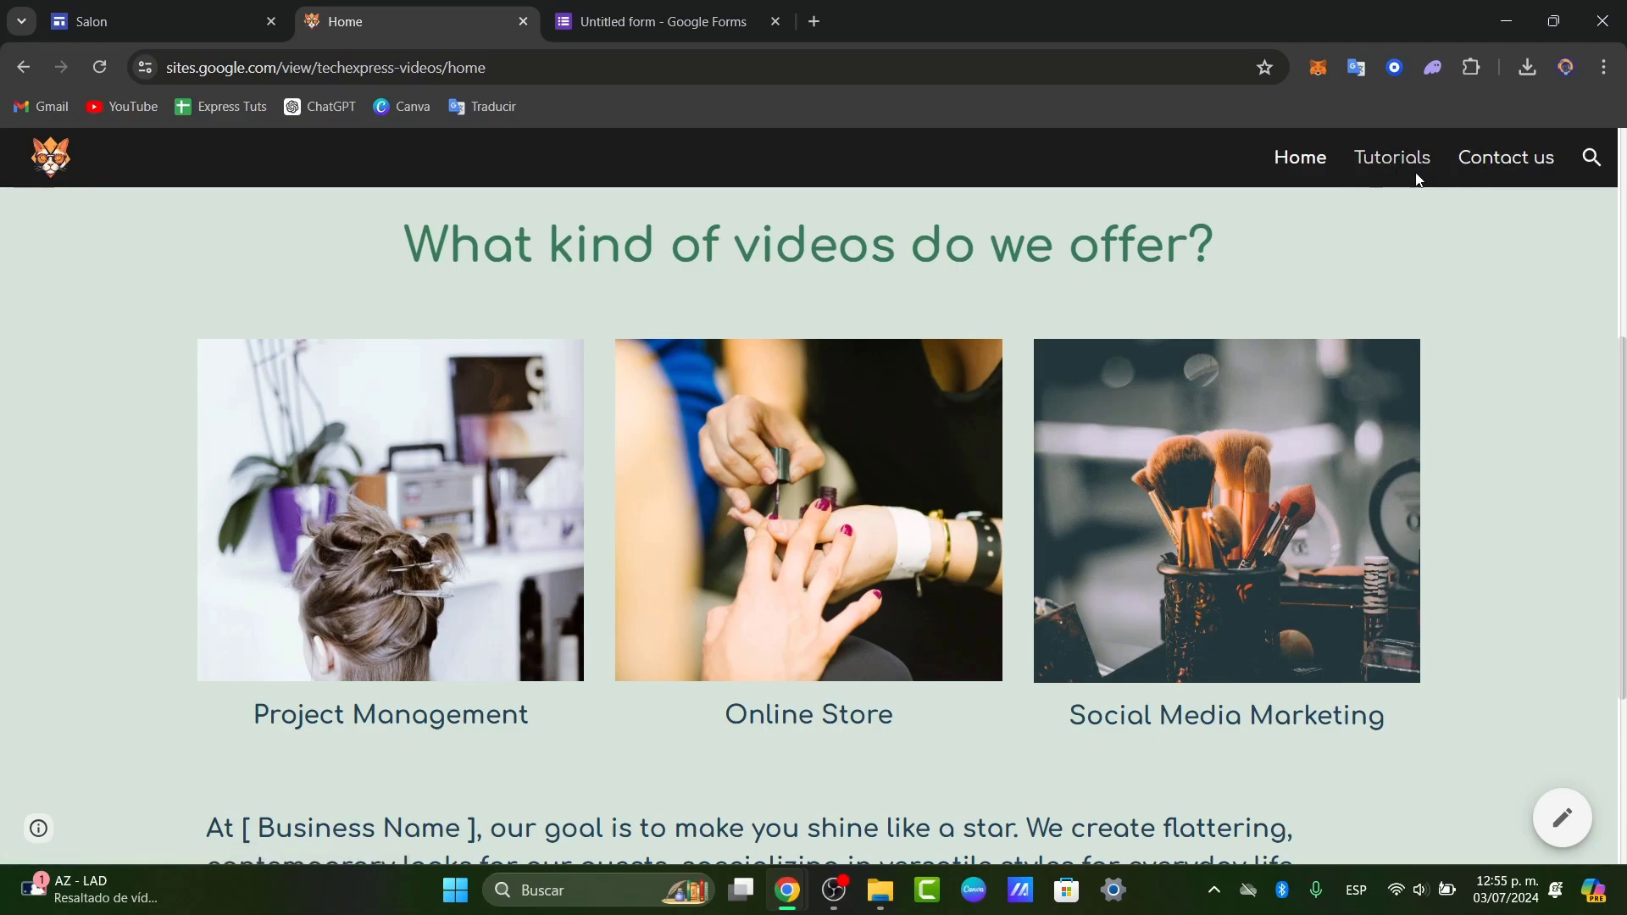
scroll(1461, 344, down, 4)
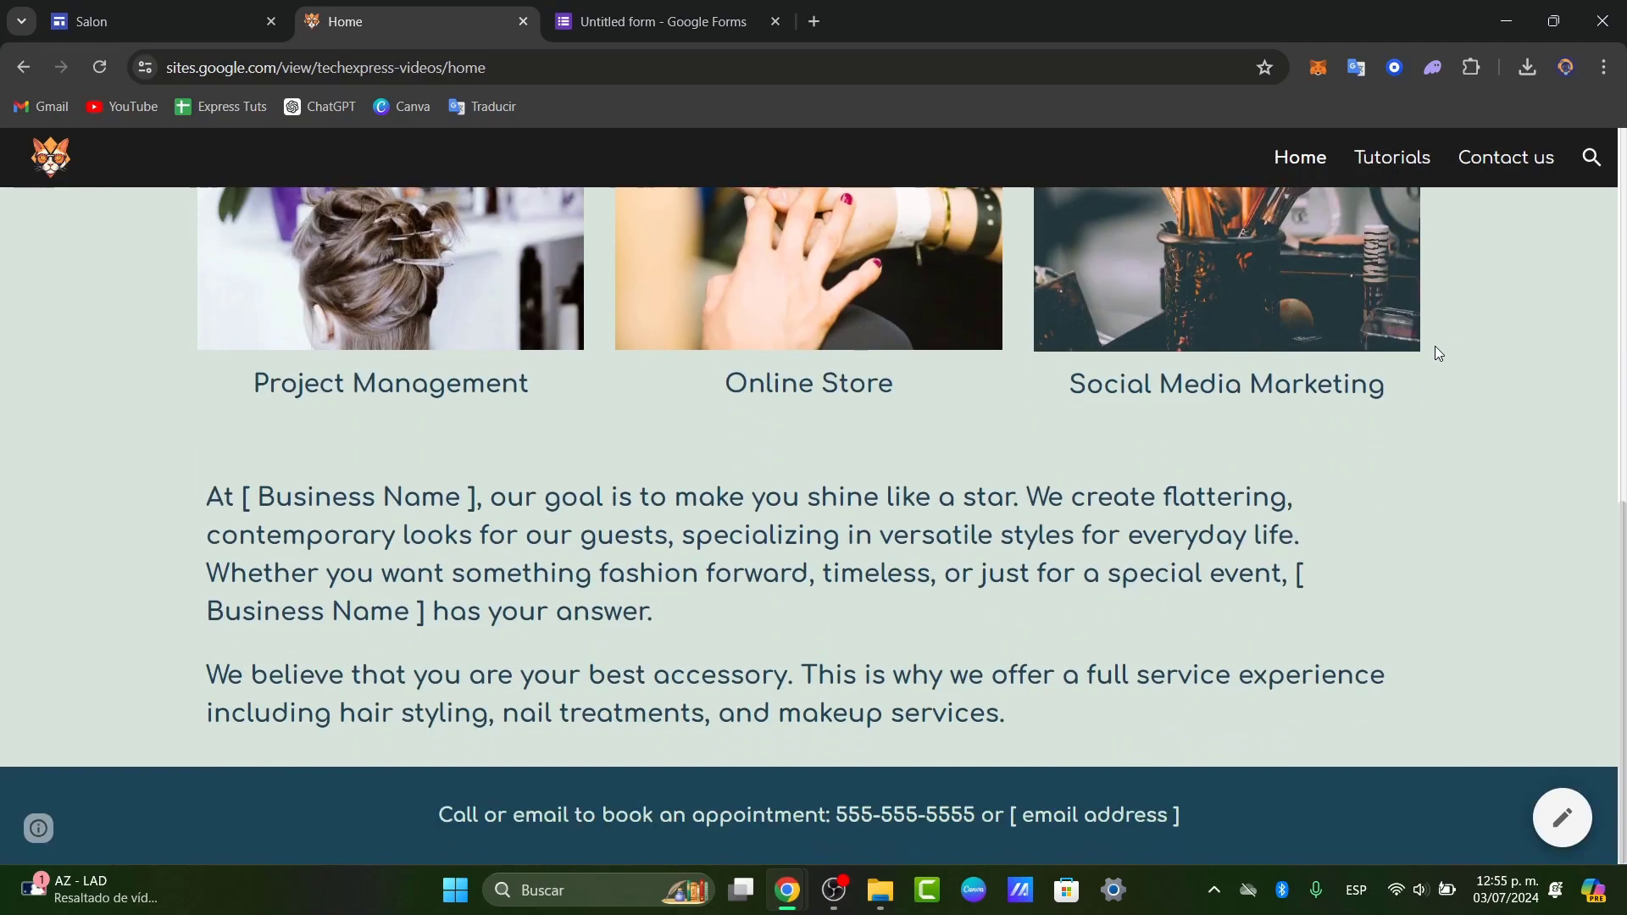
scroll(1435, 352, up, 6)
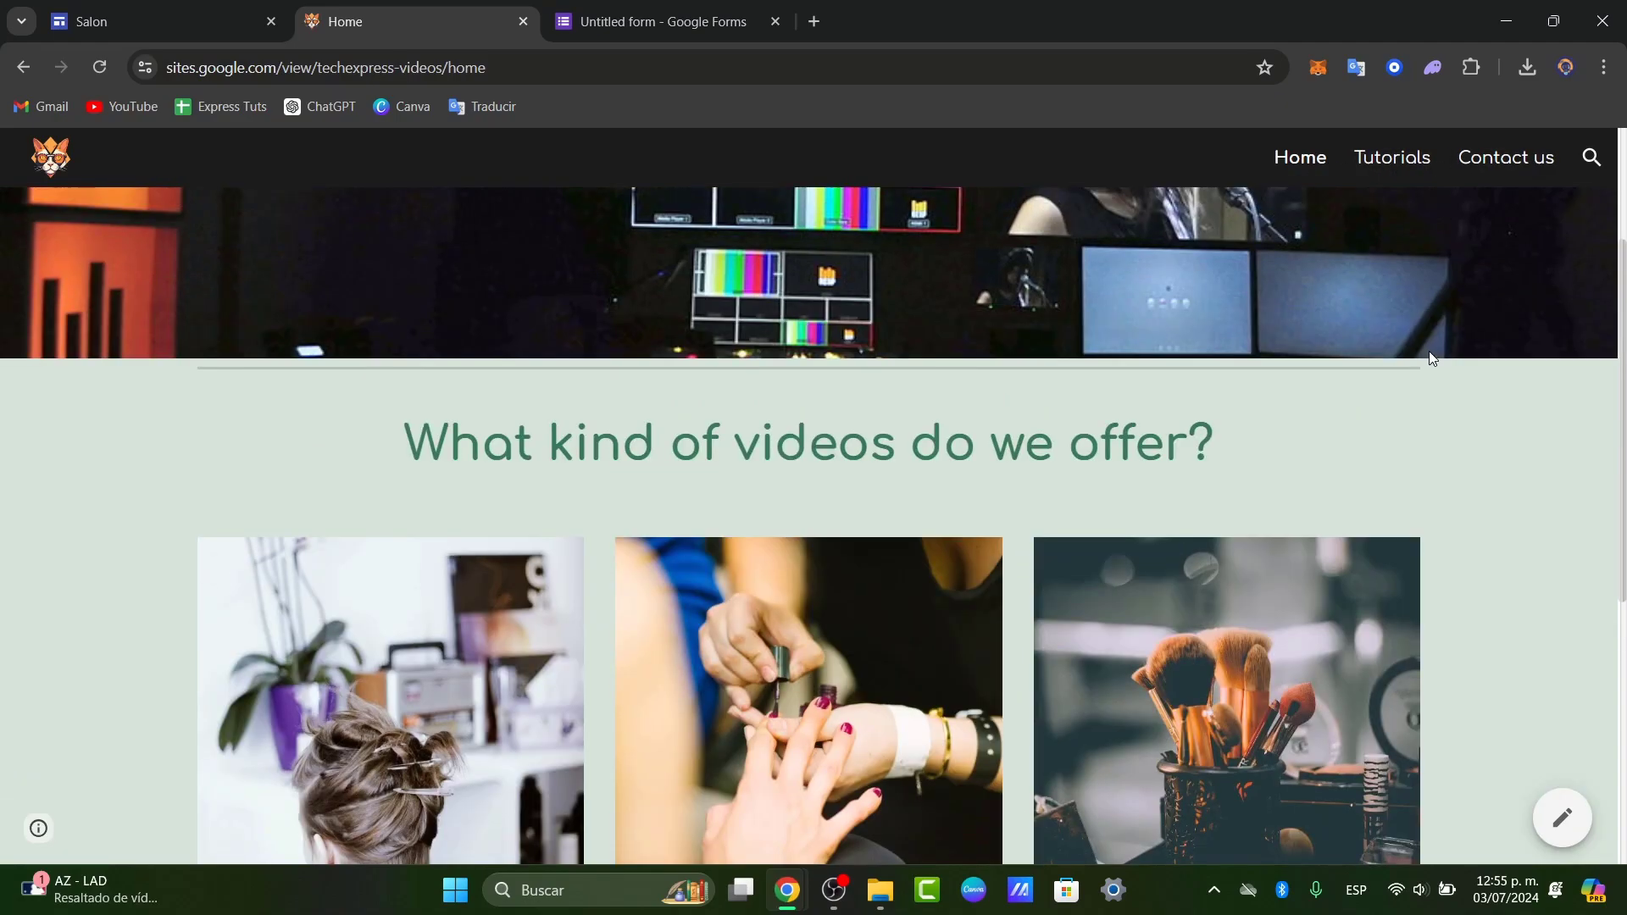
click(1312, 165)
click(1301, 161)
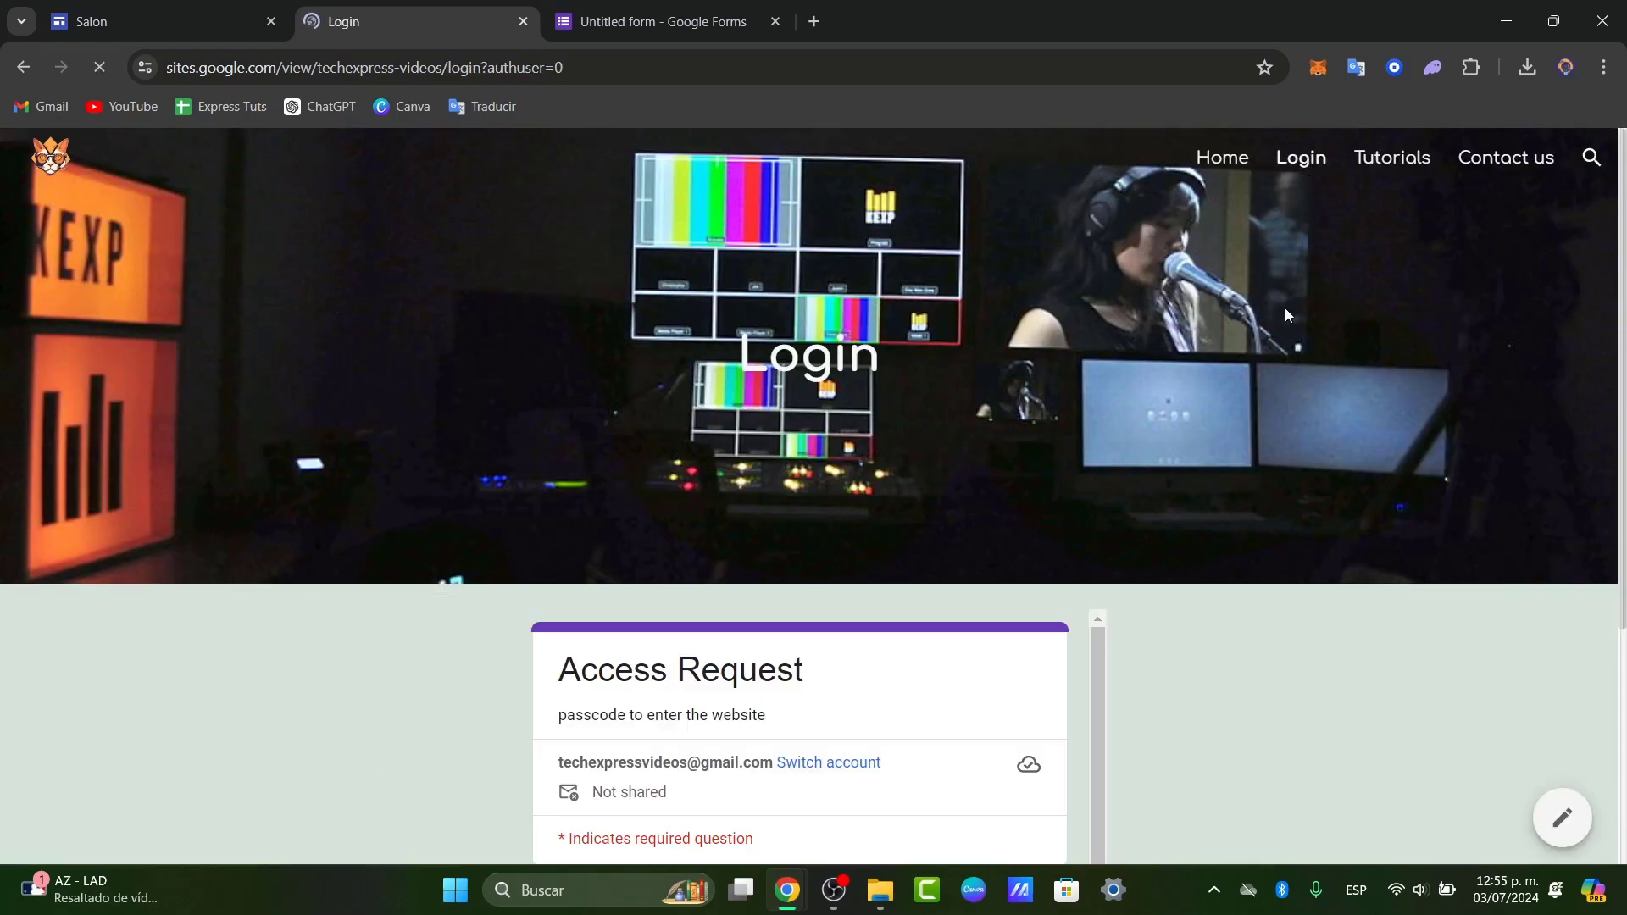
scroll(1271, 330, down, 4)
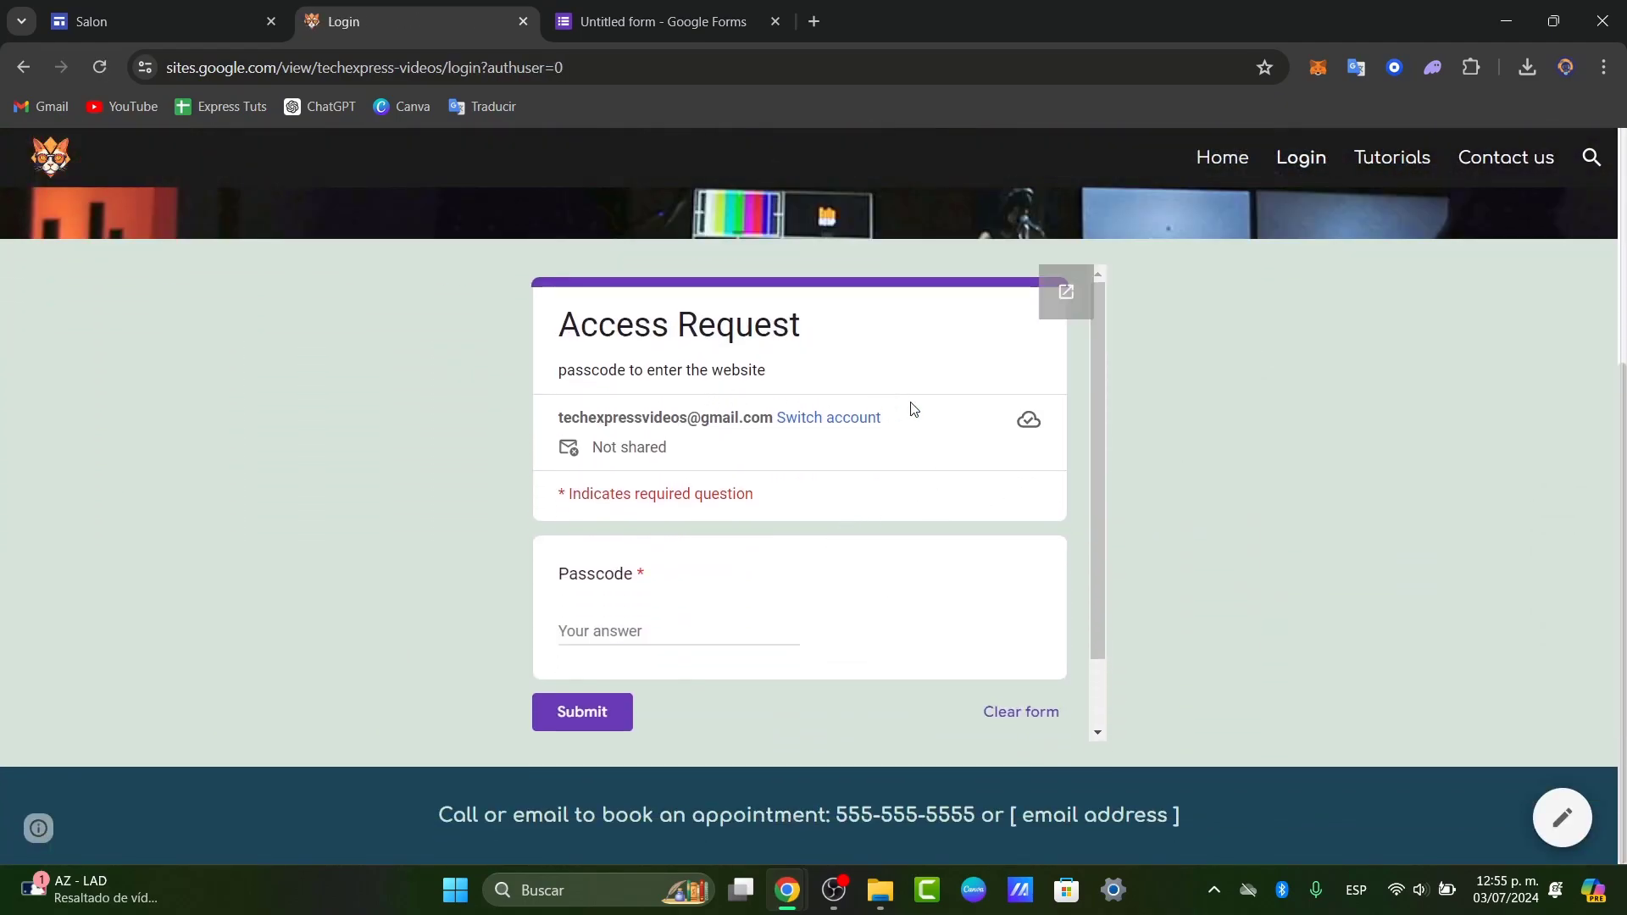
drag(1090, 420, 1003, 519)
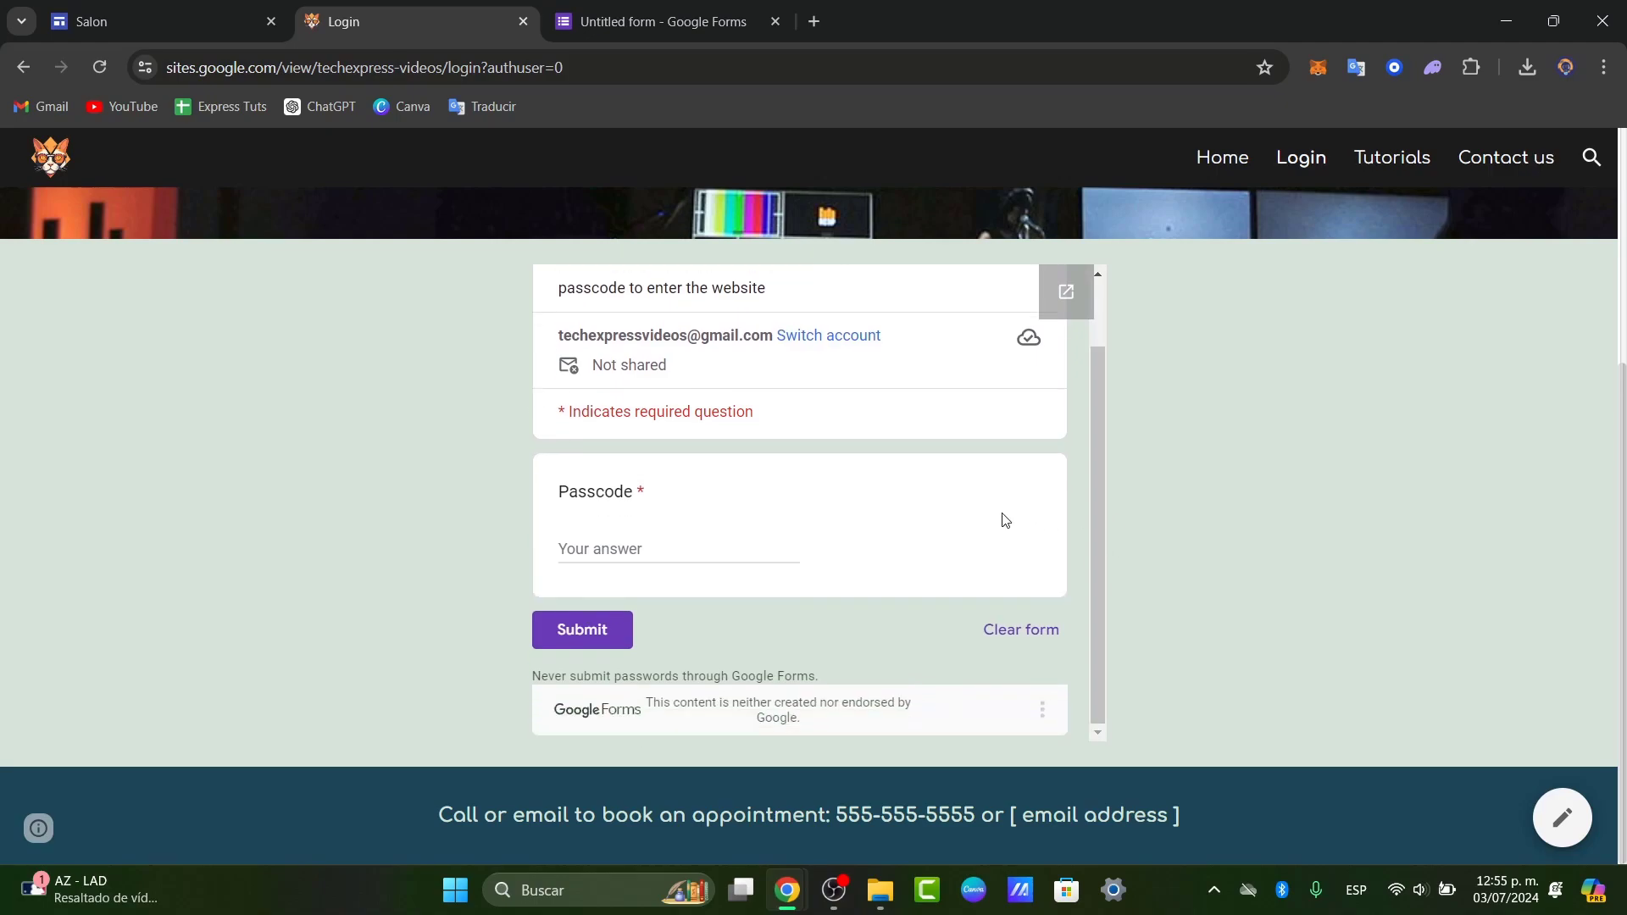
- Submit the Access Request form with the wrong passcode 123 to test rejection
click(644, 545)
key(BackSpace)
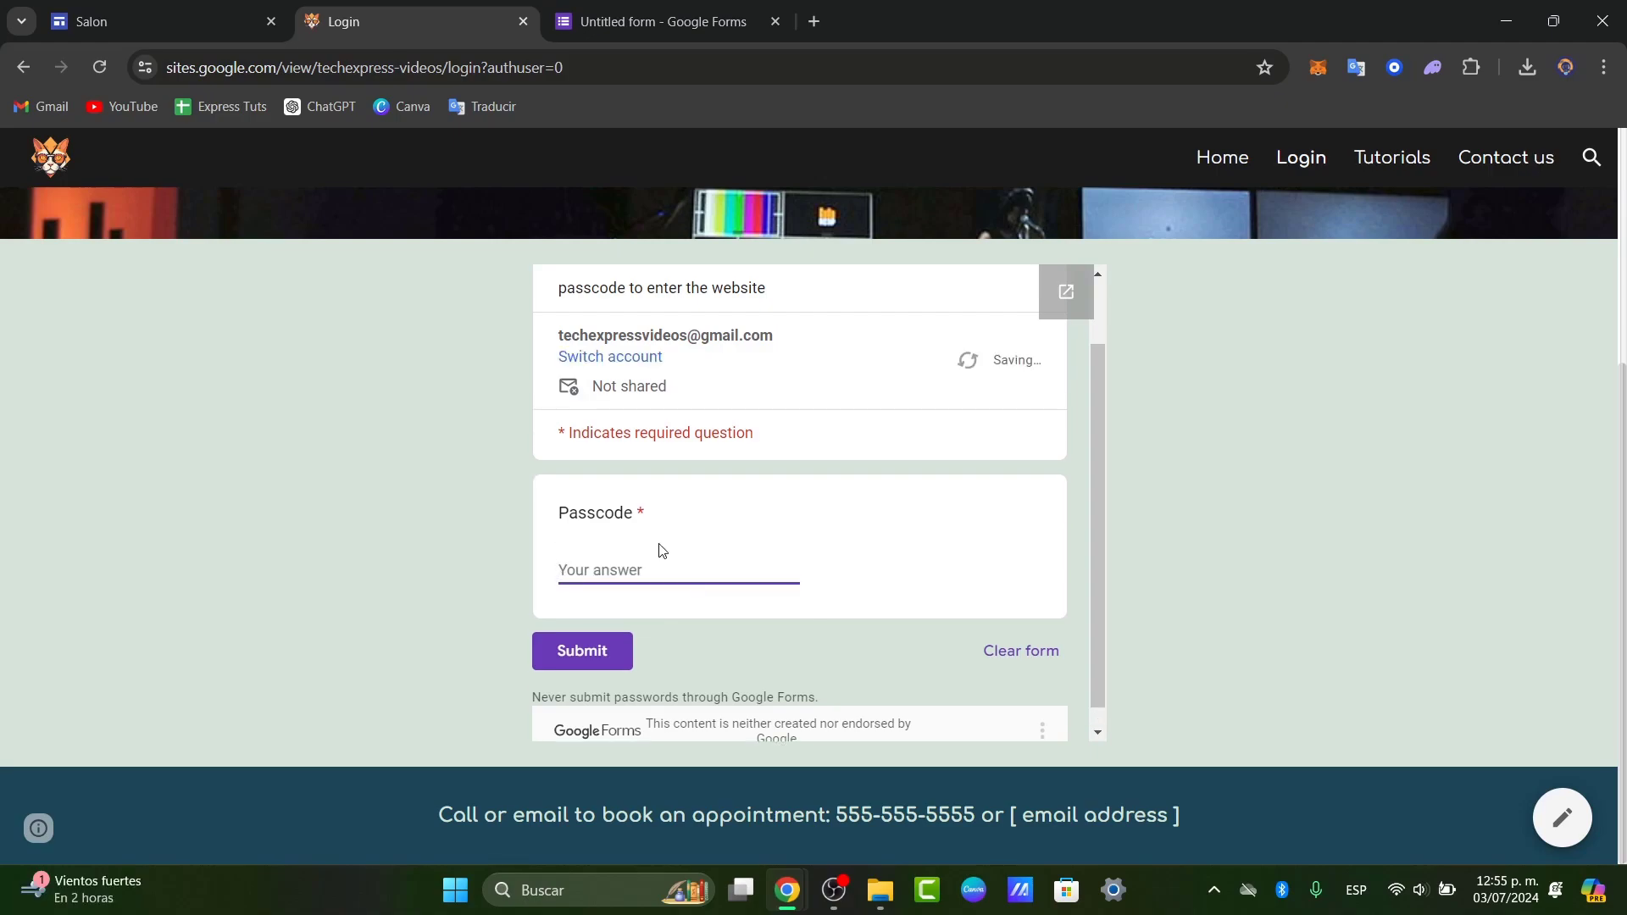
click(624, 652)
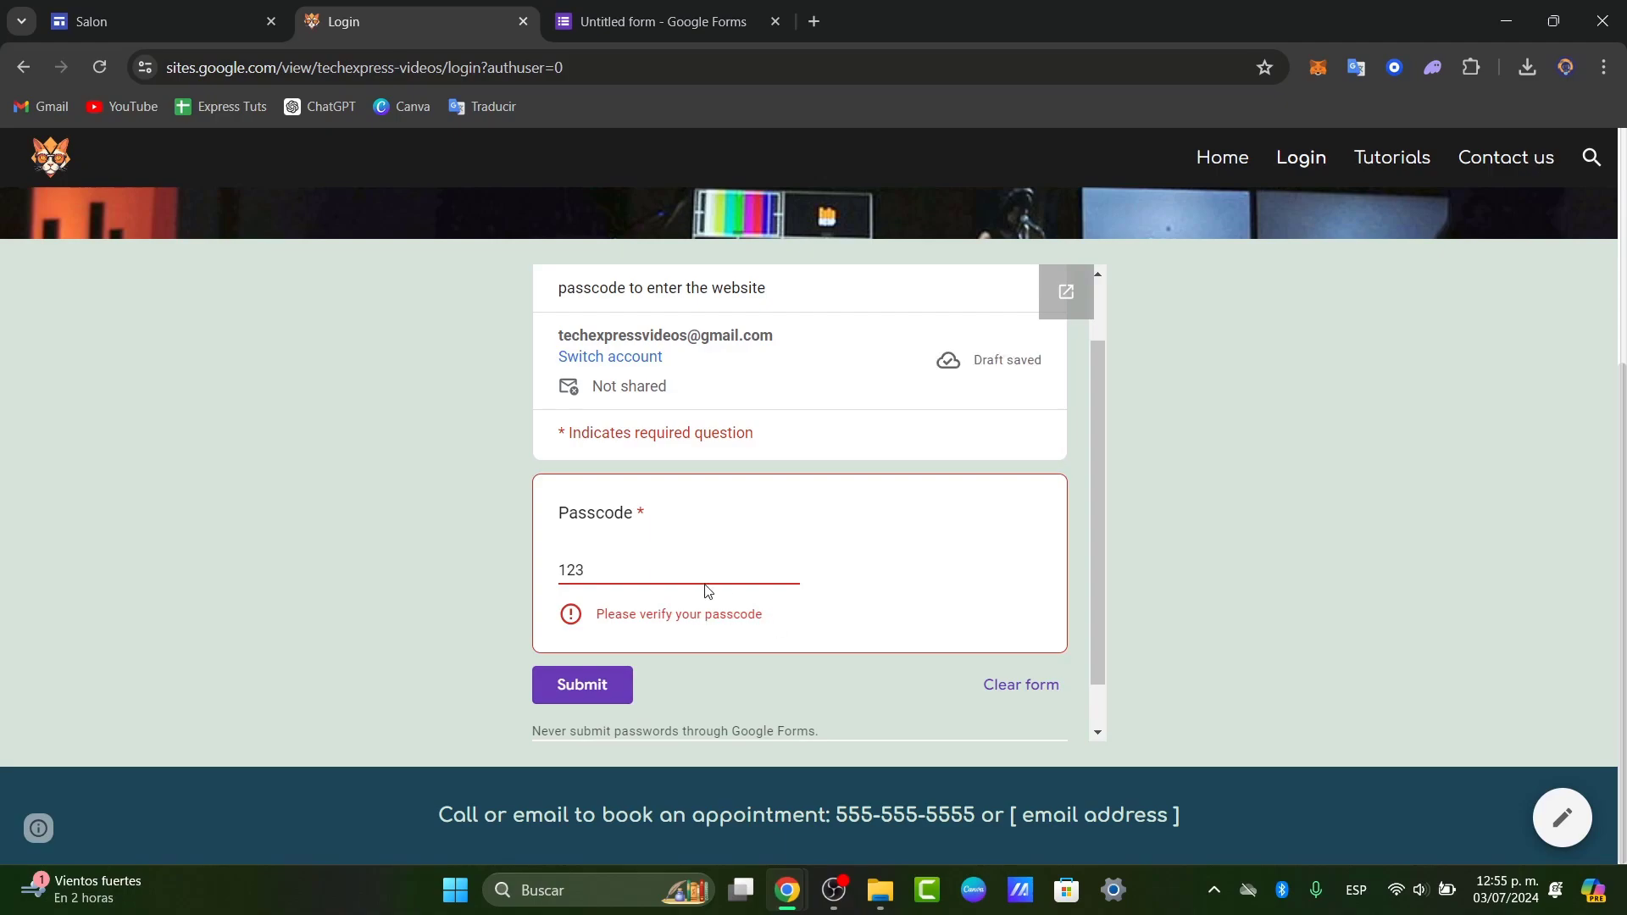
- Resubmit with the correct passcode, open Member's Access in a new tab, and return to the editor
double_click(660, 569)
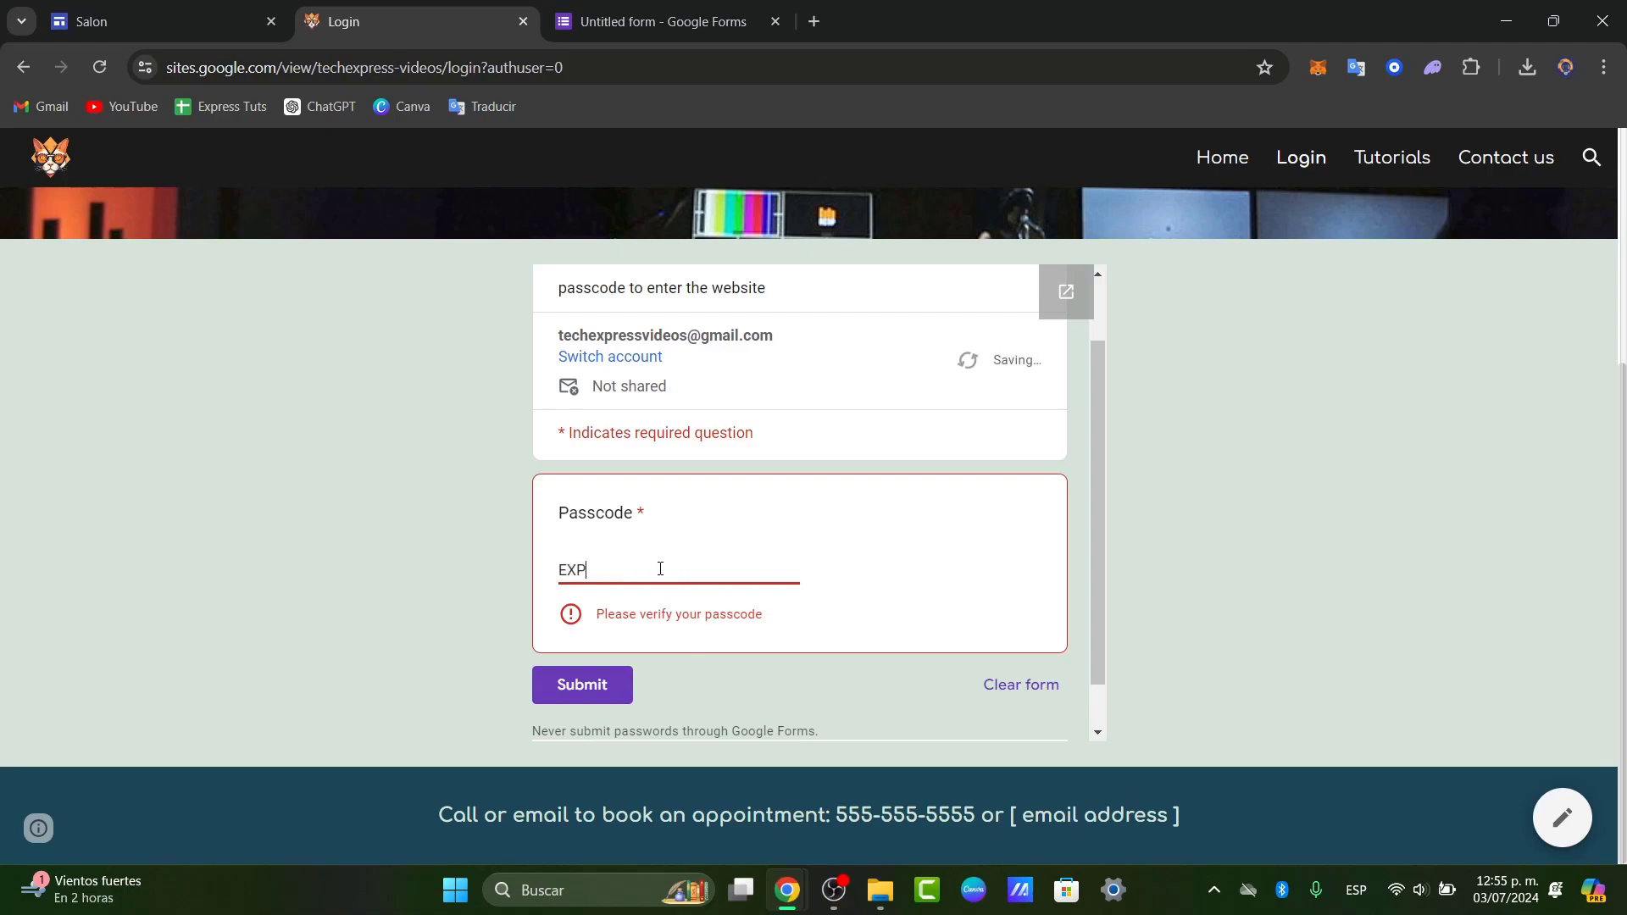
click(607, 653)
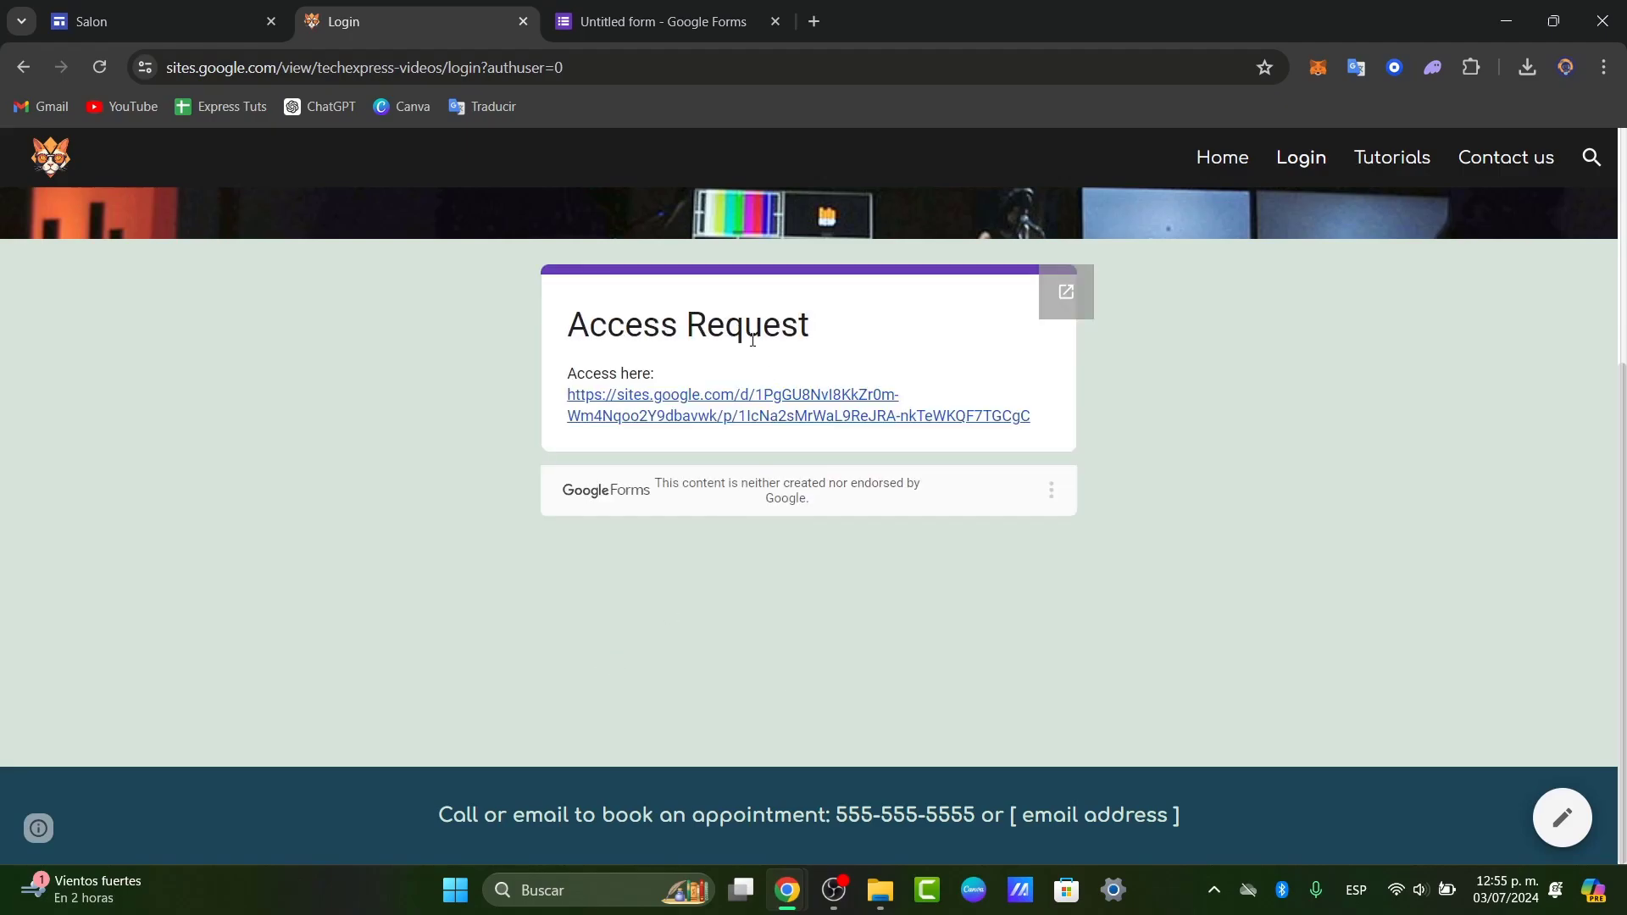
click(745, 405)
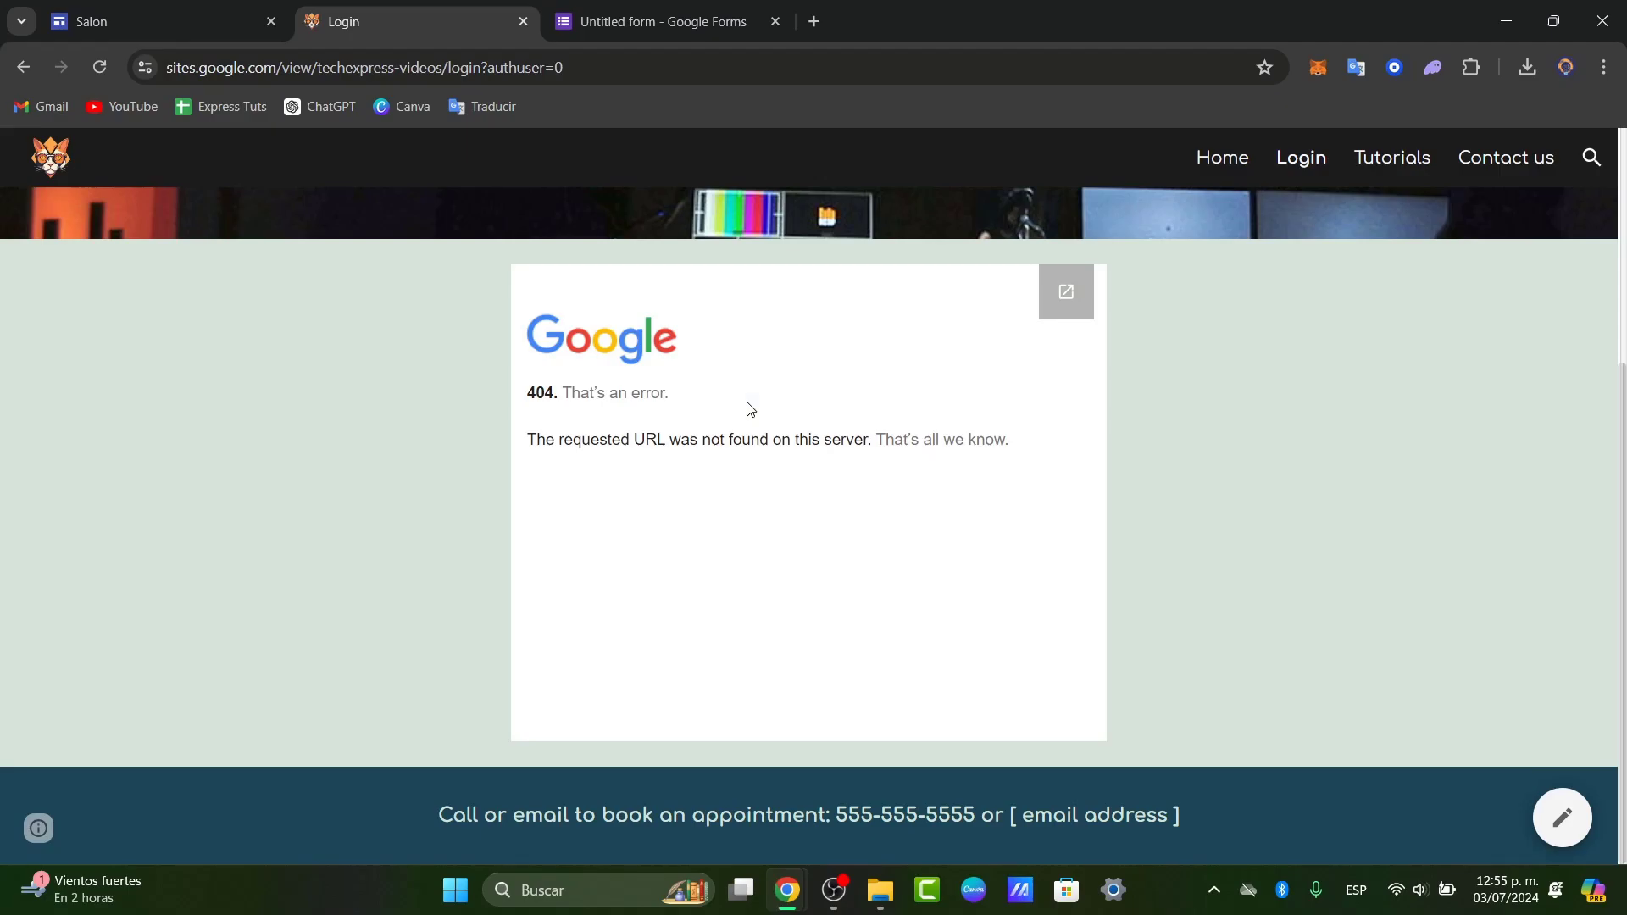
click(1049, 300)
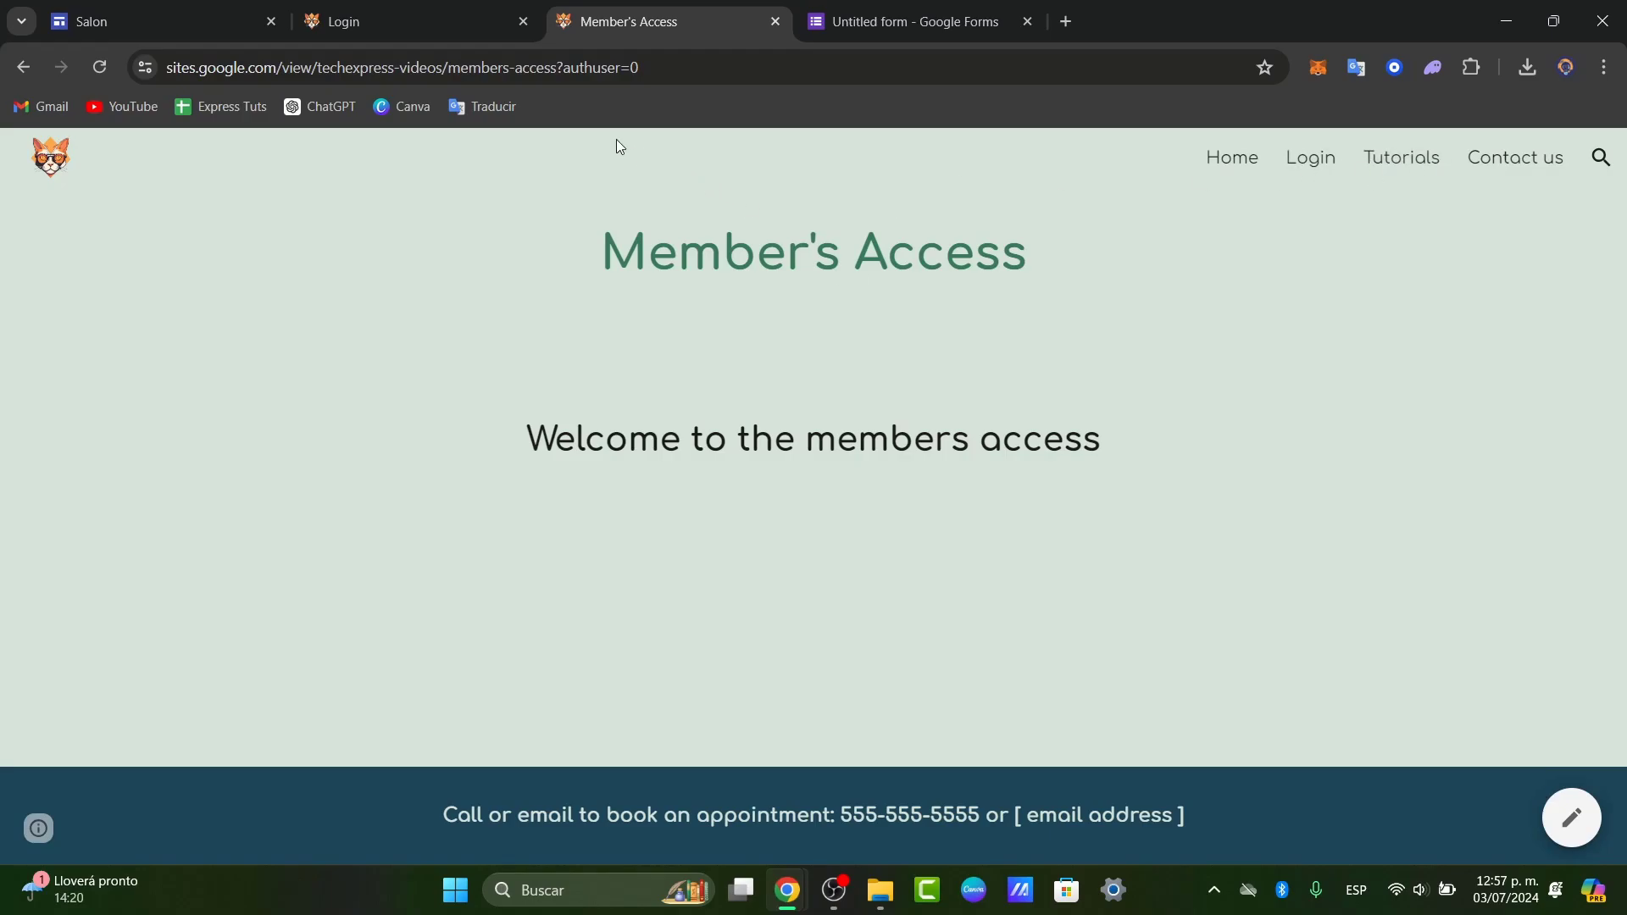
click(93, 10)
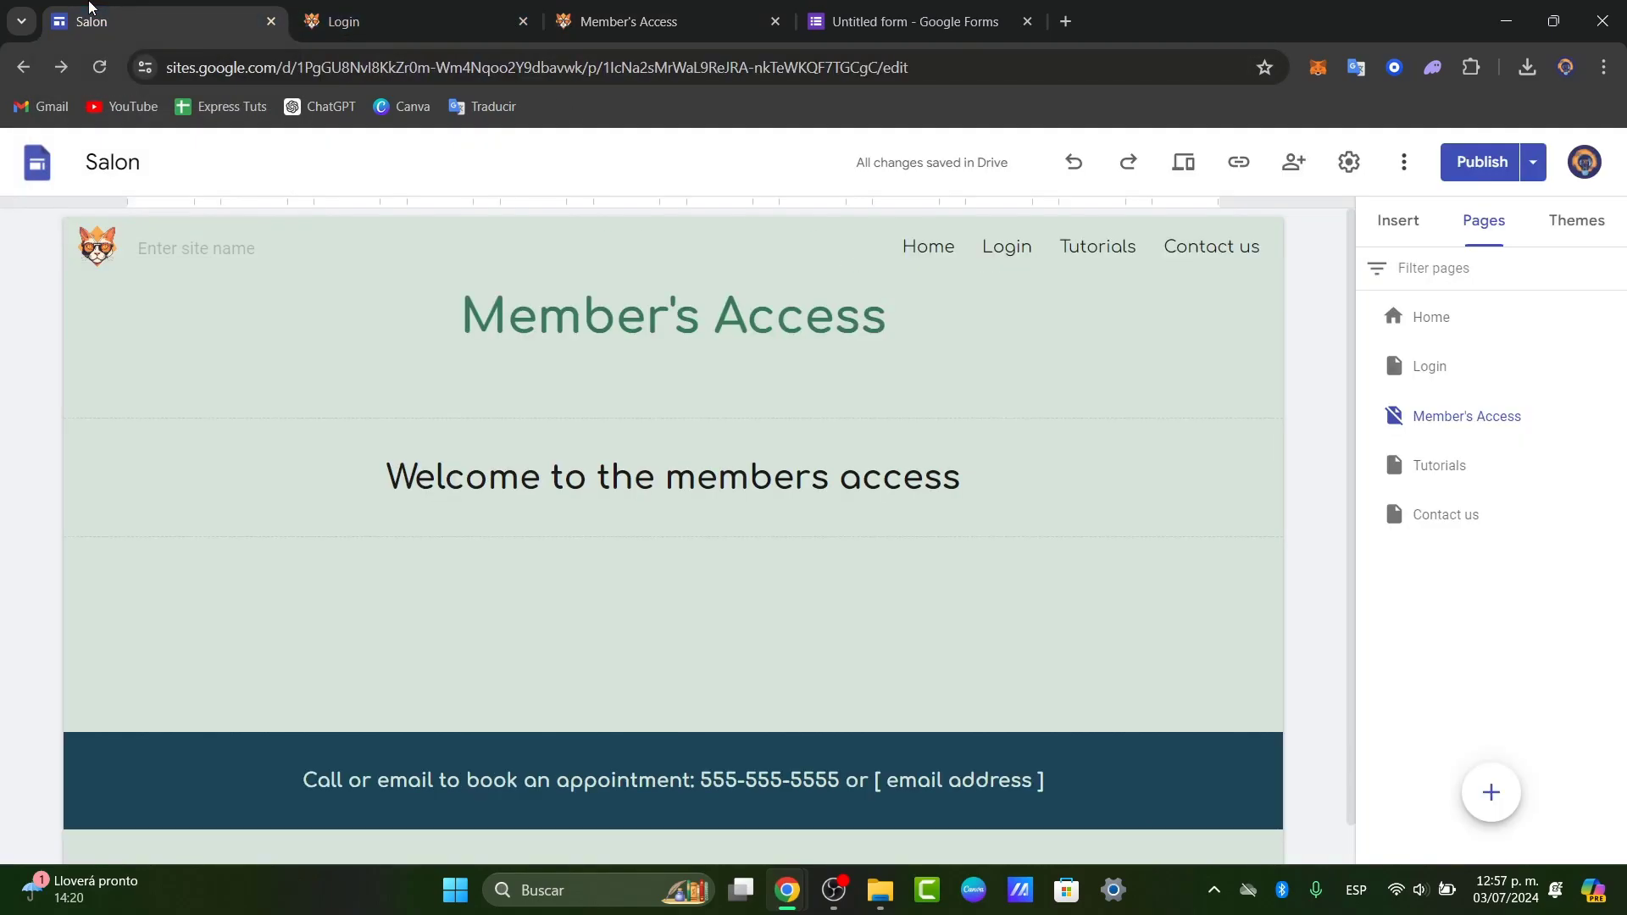
- Switch the editor to the Login page and check its header and embedded Access Request form
click(993, 257)
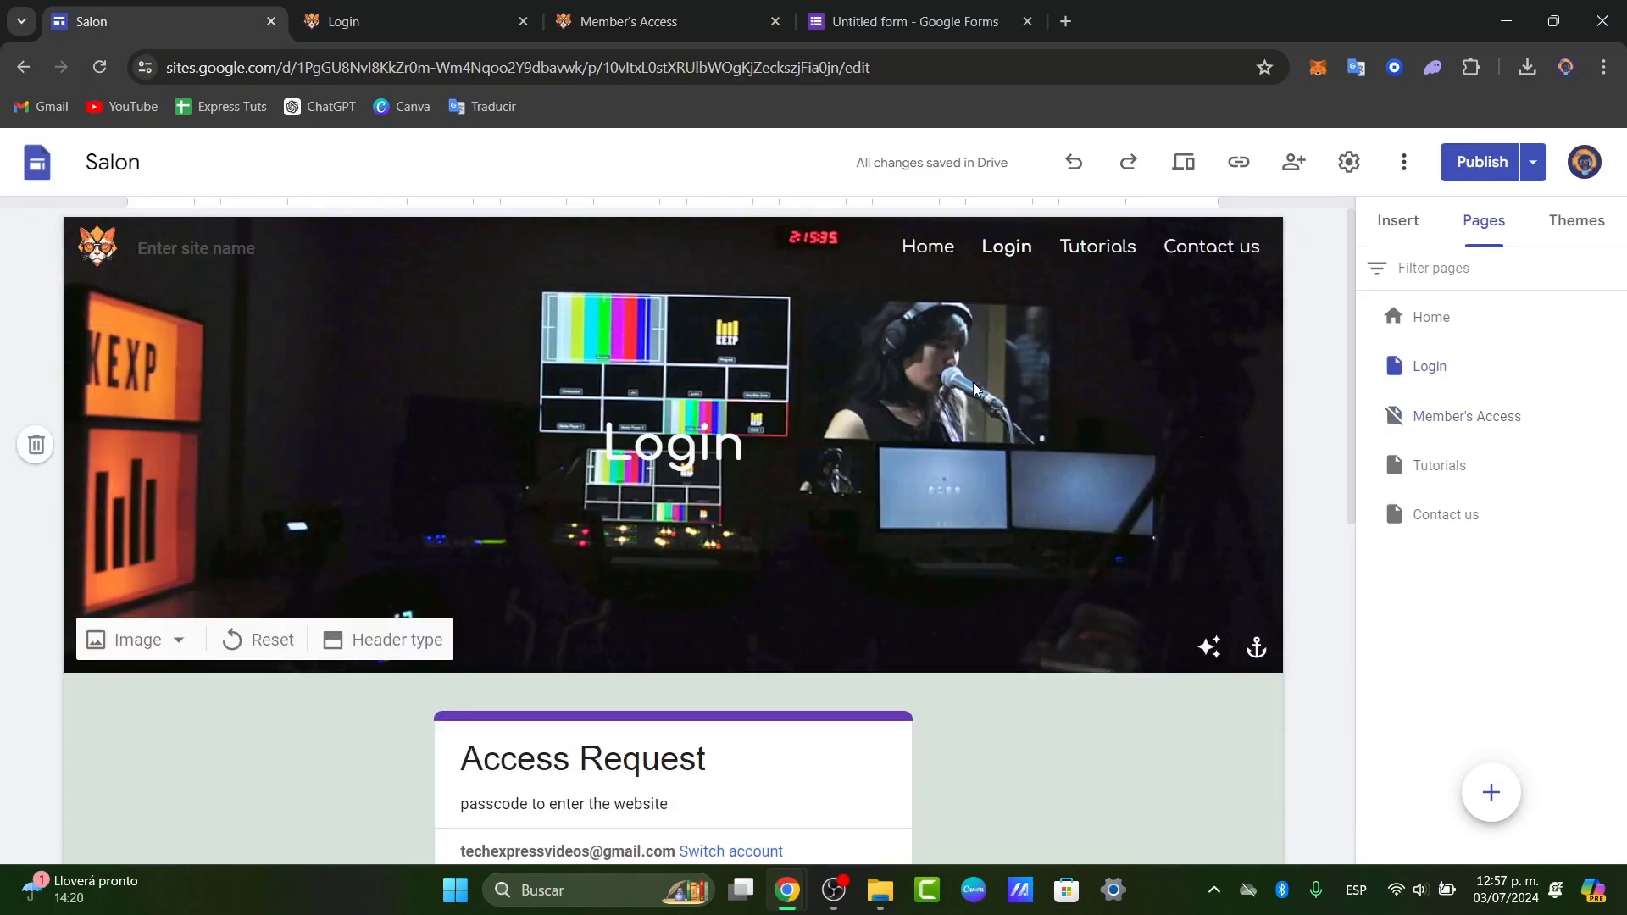
scroll(987, 500, down, 5)
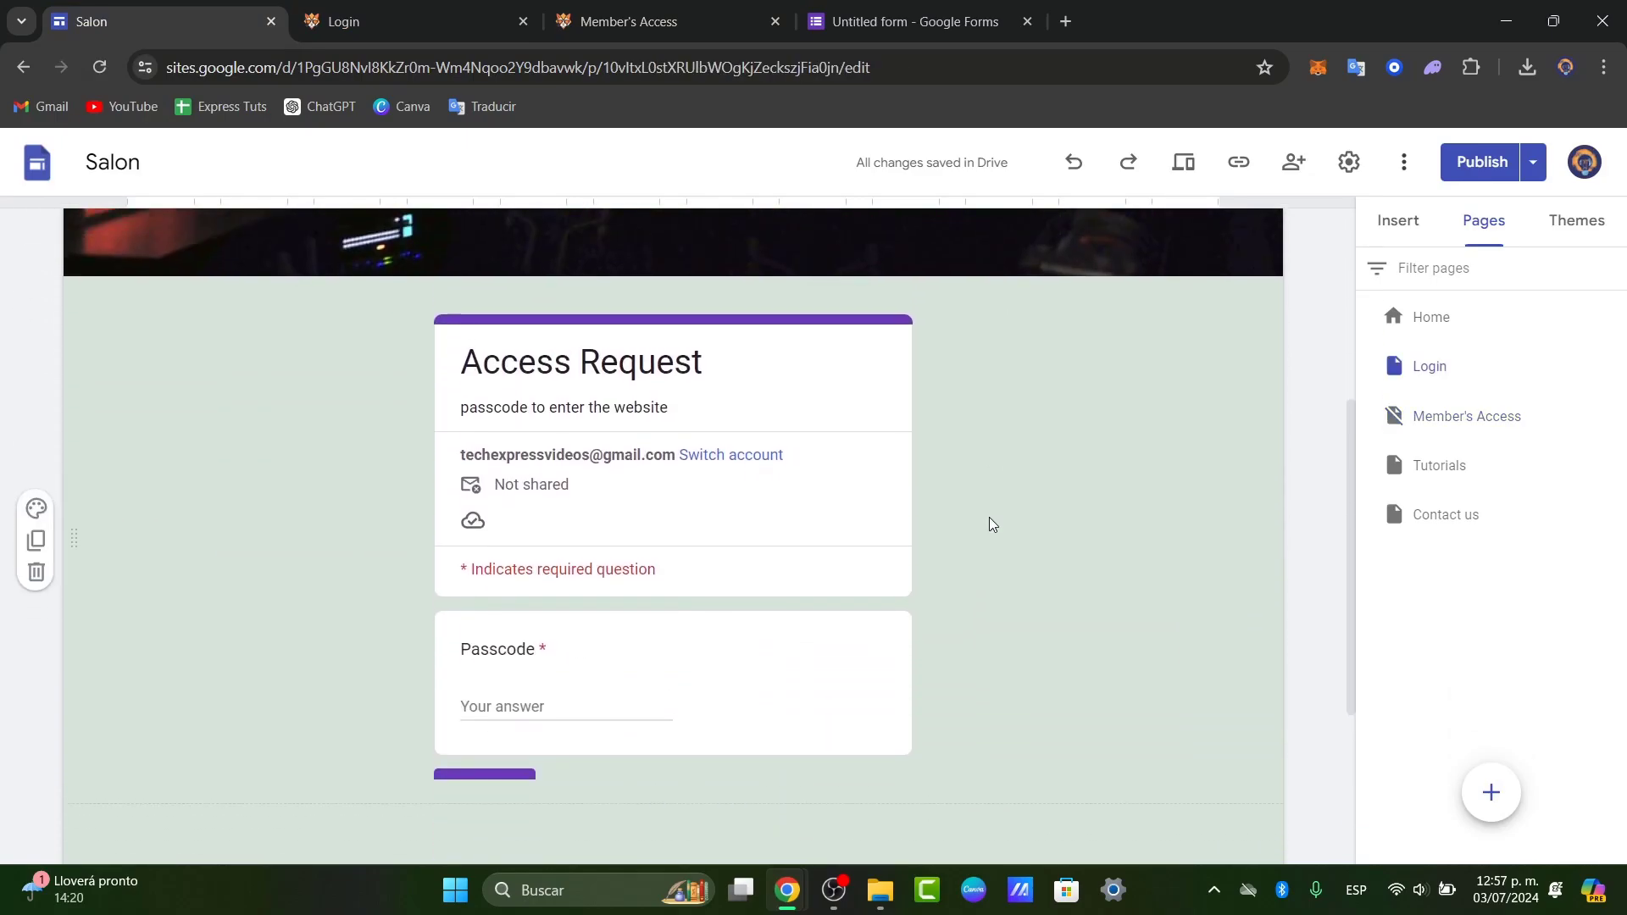
scroll(989, 524, up, 5)
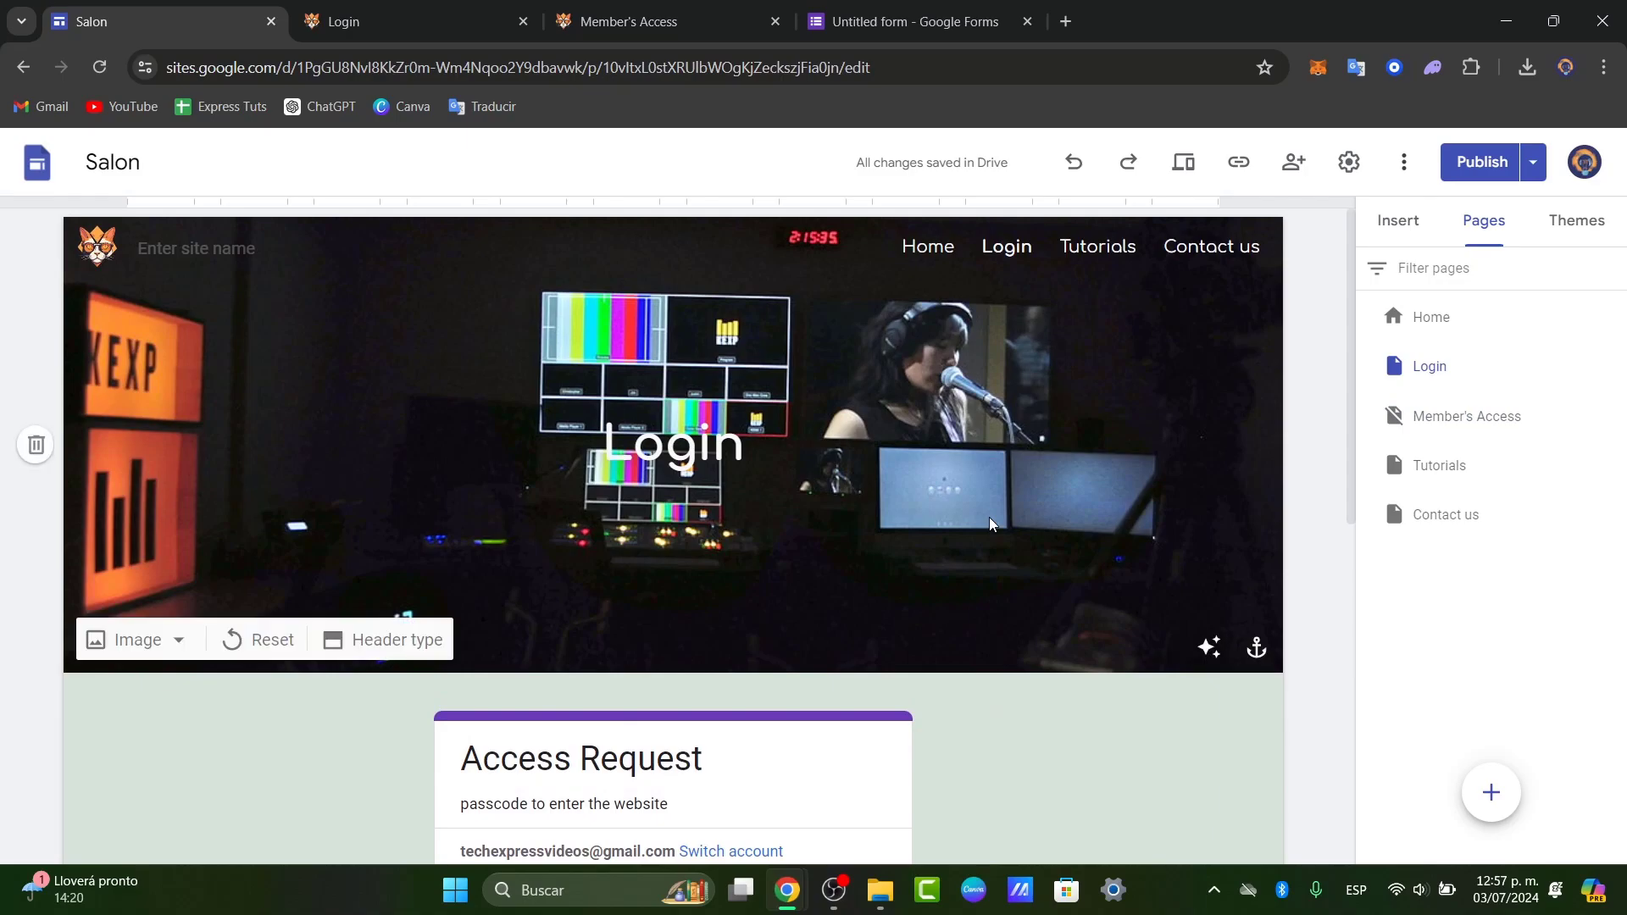